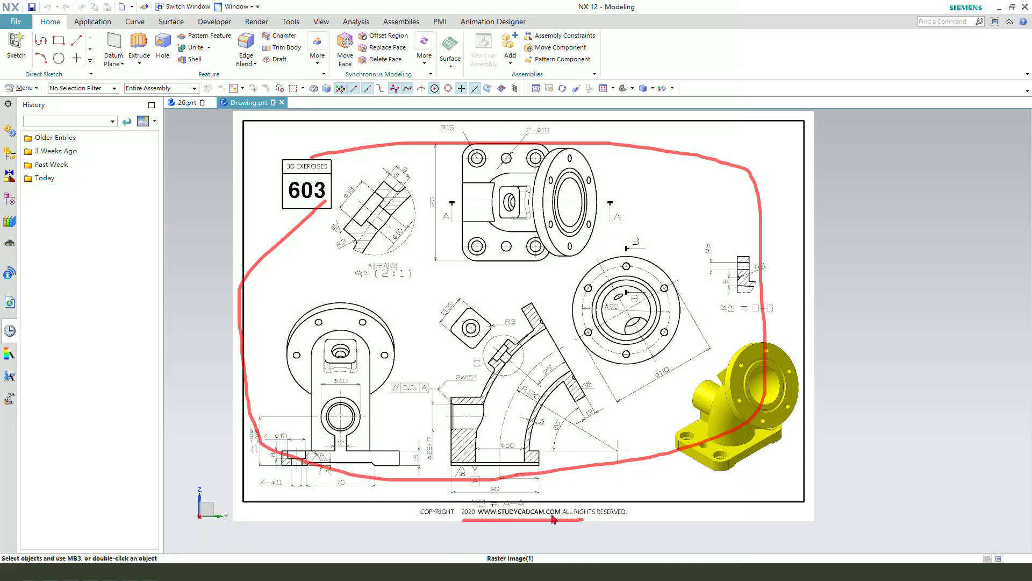
# - Review the exercise 603 drawing in Drawing.prt for the part's views and dimensions
pyautogui.press('Escape')
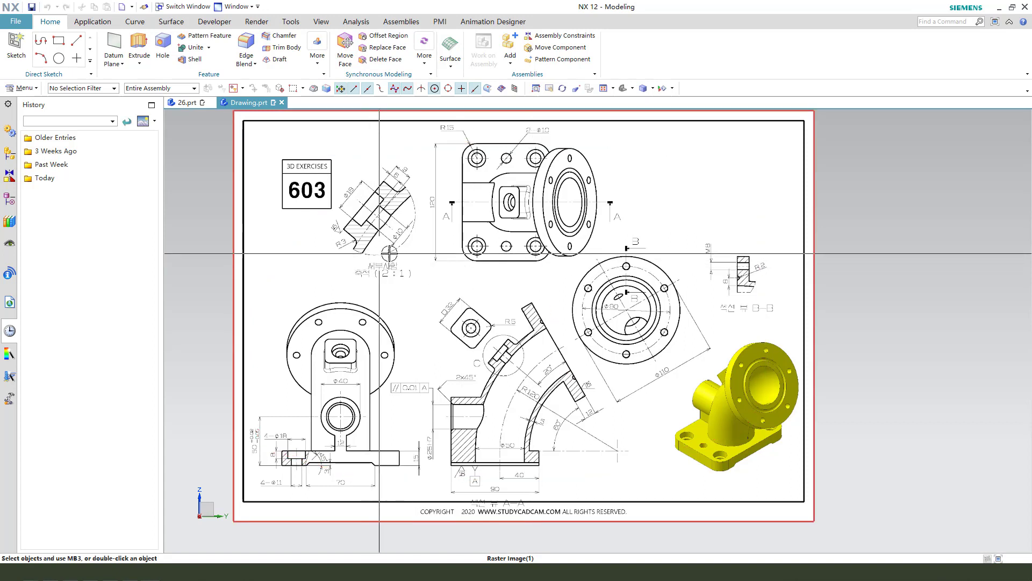
pyautogui.click(188, 102)
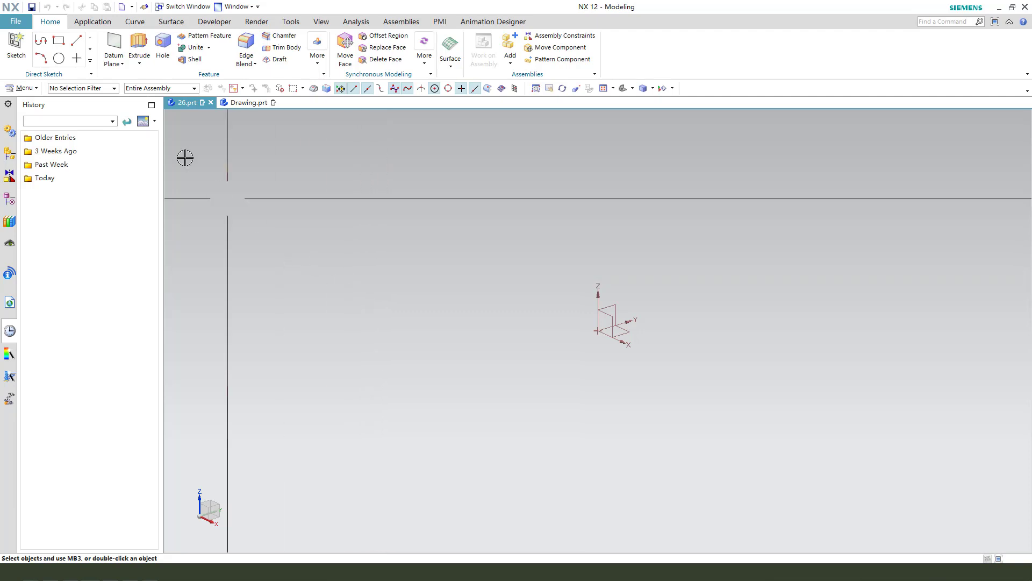
pyautogui.click(255, 103)
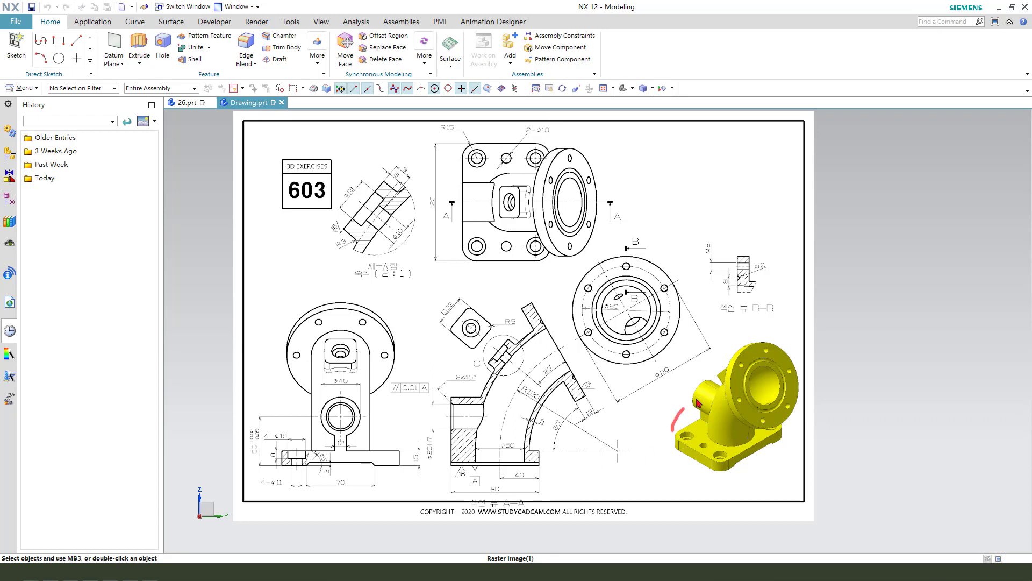
# - In 26.prt, start an Extrude section on the XY plane and sketch a rectangle about 68 by 88 mm around the origin
pyautogui.click(188, 103)
pyautogui.click(138, 50)
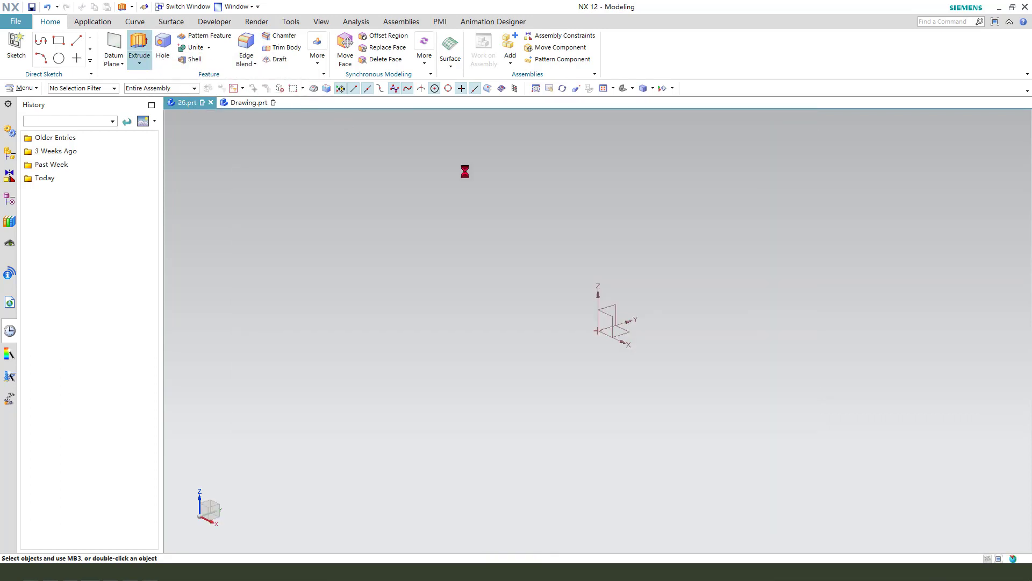
pyautogui.click(636, 332)
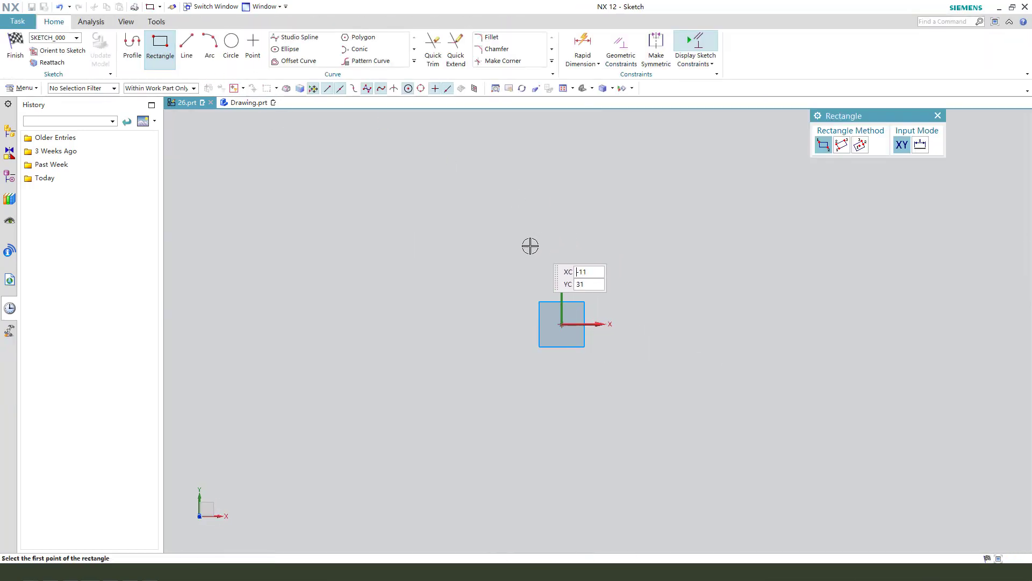
pyautogui.click(461, 202)
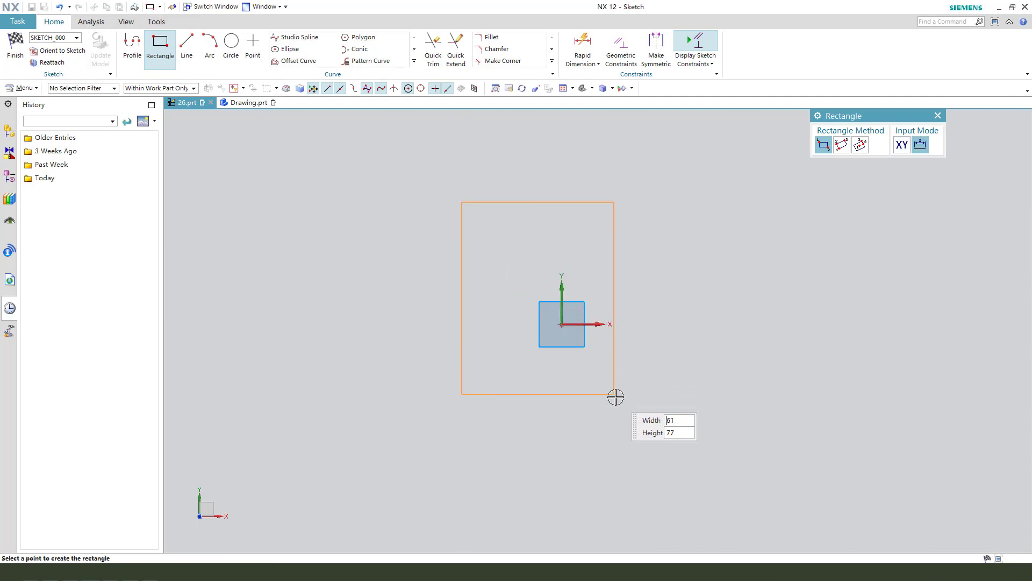
pyautogui.click(632, 422)
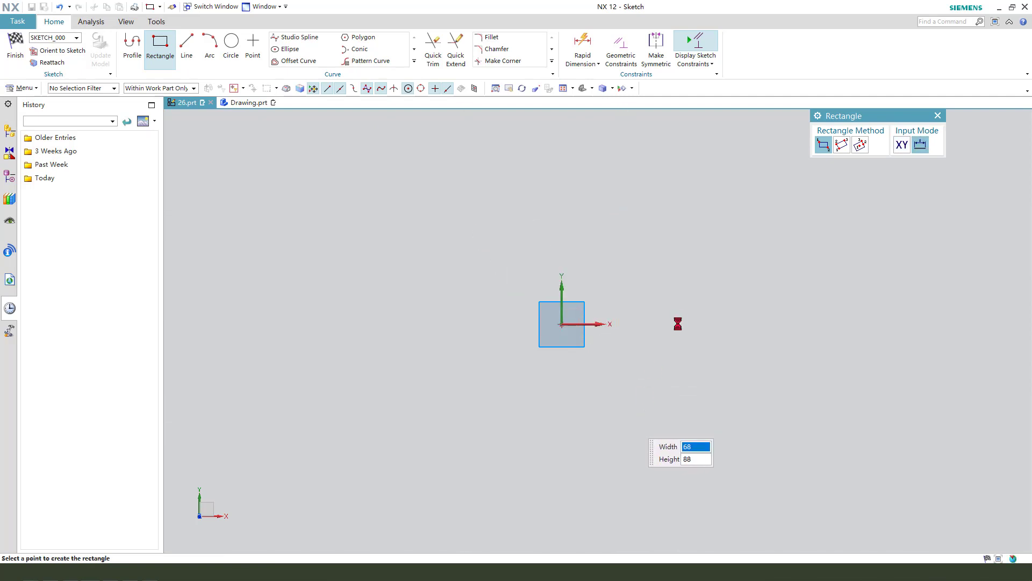
pyautogui.press('Escape')
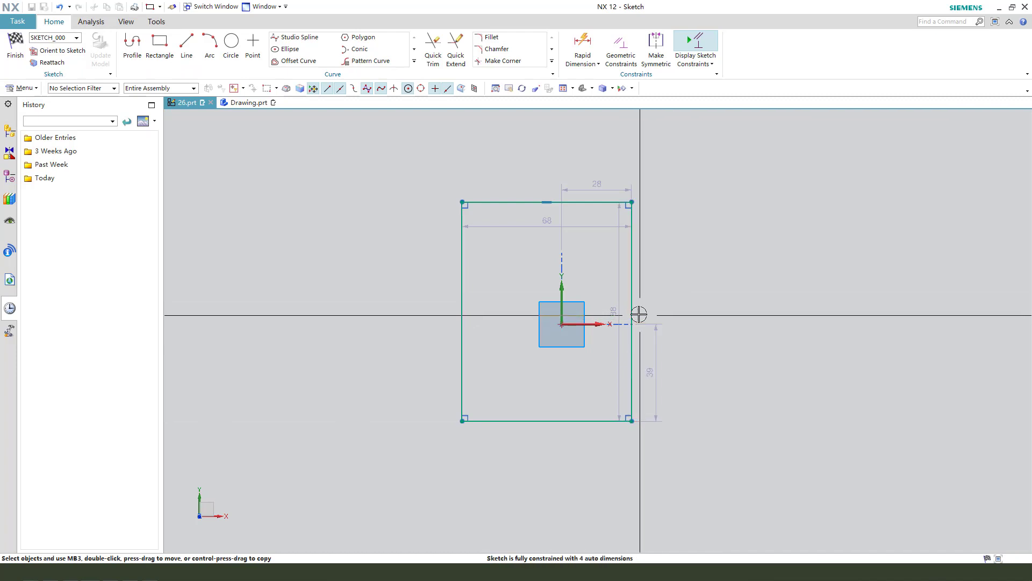
# - Constrain the midpoint of the rectangle's right edge onto the sketch's horizontal axis
pyautogui.hotkey('ctrl', 'j')
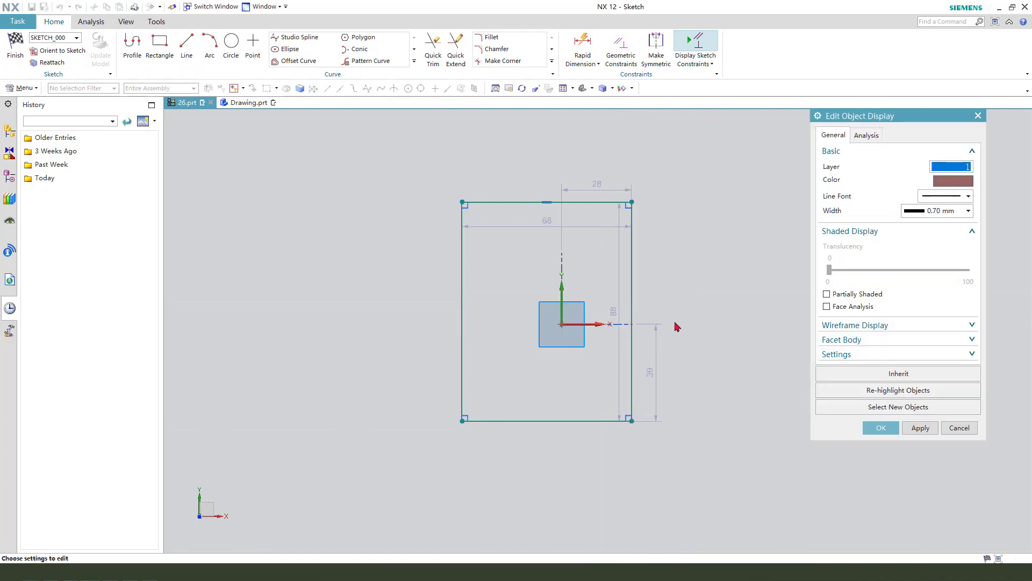
pyautogui.click(960, 428)
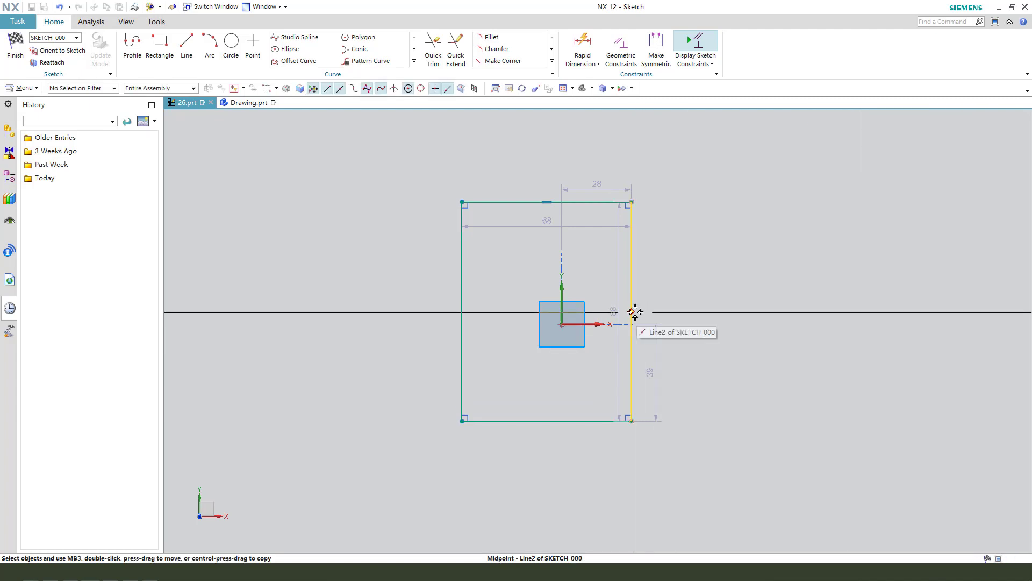
pyautogui.click(632, 312)
pyautogui.click(595, 323)
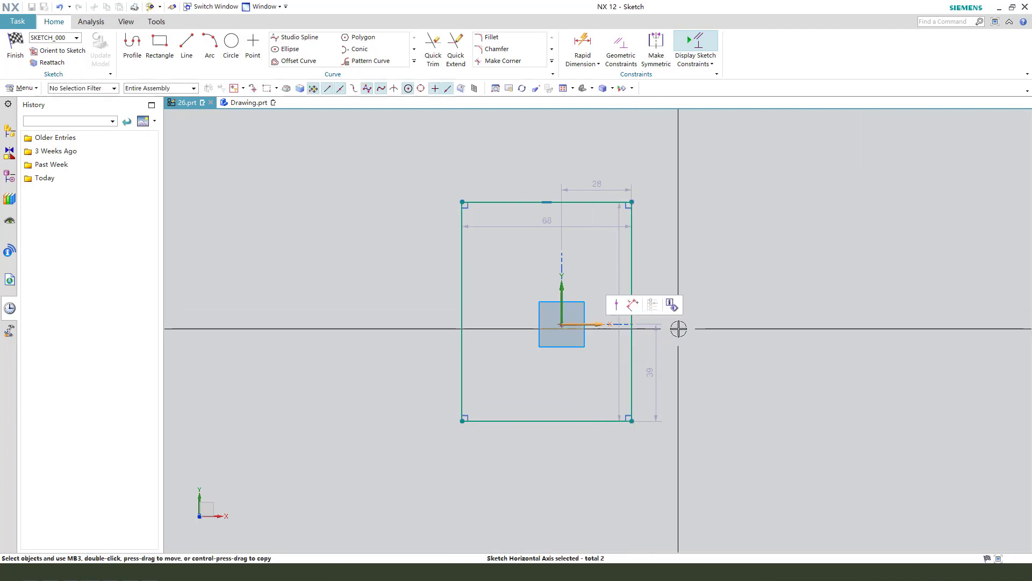
pyautogui.click(631, 303)
# - Set the rectangle's height to 120 mm and the distance from the vertical axis to its right edge to 40 mm
pyautogui.moveTo(619, 344); pyautogui.dragTo(713, 329)
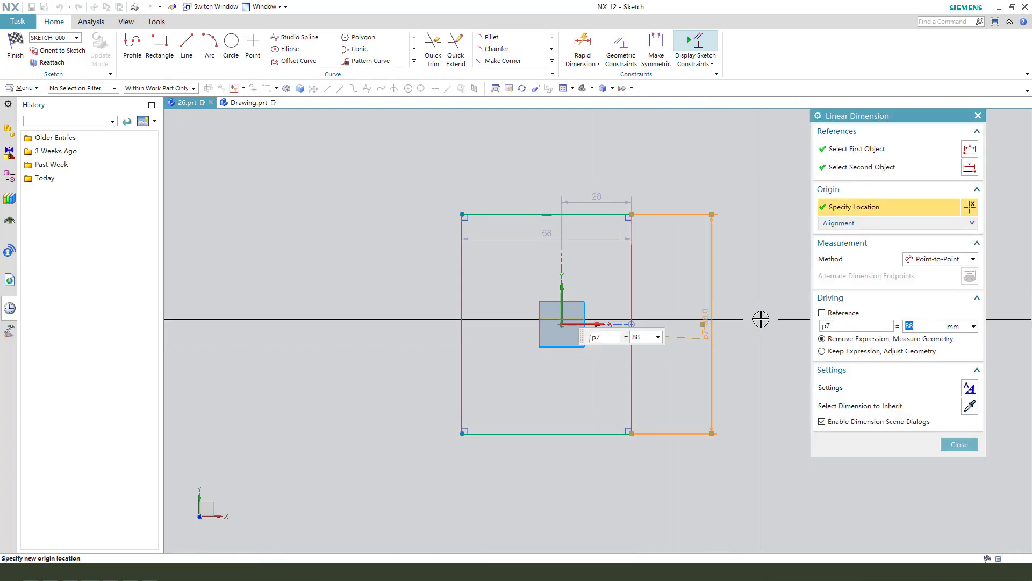
pyautogui.press('Return')
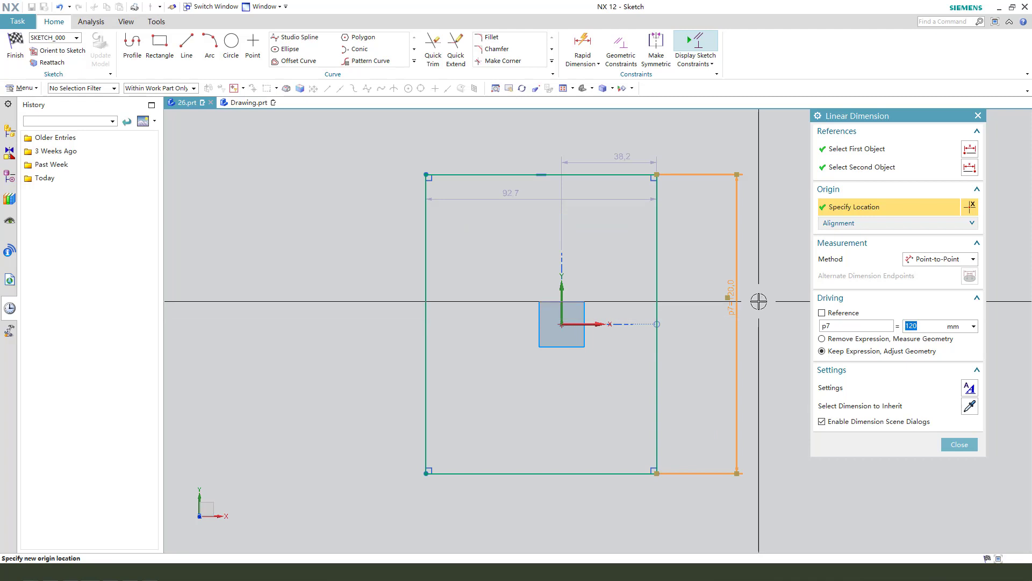
pyautogui.middleClick(758, 316)
pyautogui.click(604, 245)
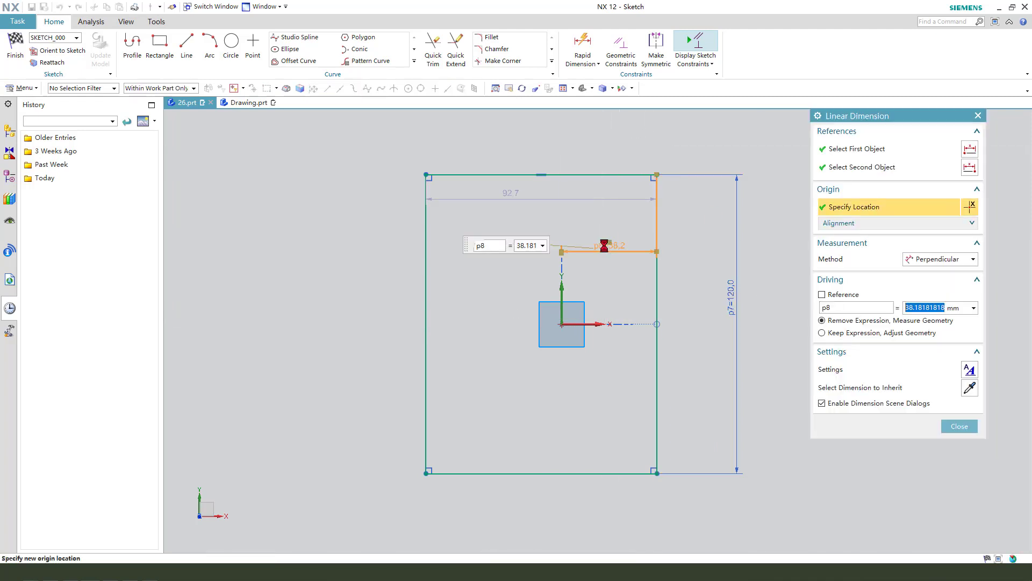
pyautogui.press('Return')
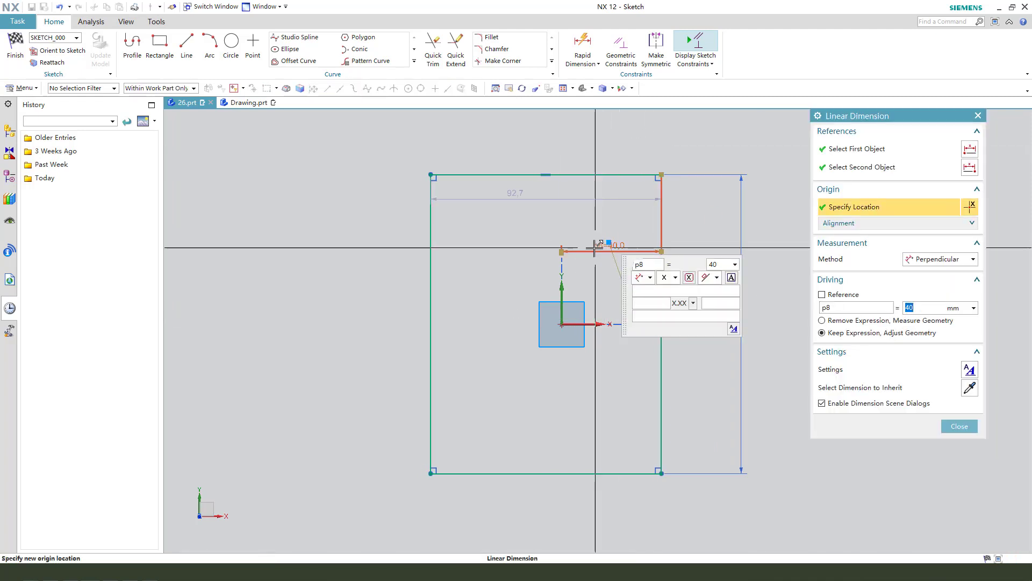
pyautogui.middleClick(595, 246)
# - Set the rectangle's overall width to 90 mm and finish the sketch
pyautogui.moveTo(509, 196); pyautogui.dragTo(533, 148)
pyautogui.click(533, 148)
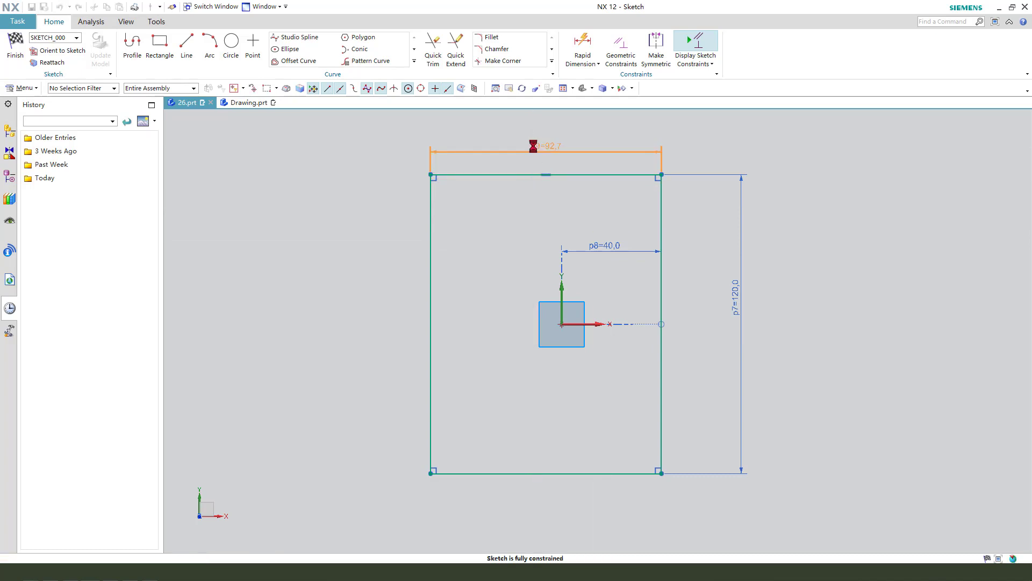
pyautogui.write('90')
pyautogui.press('Return')
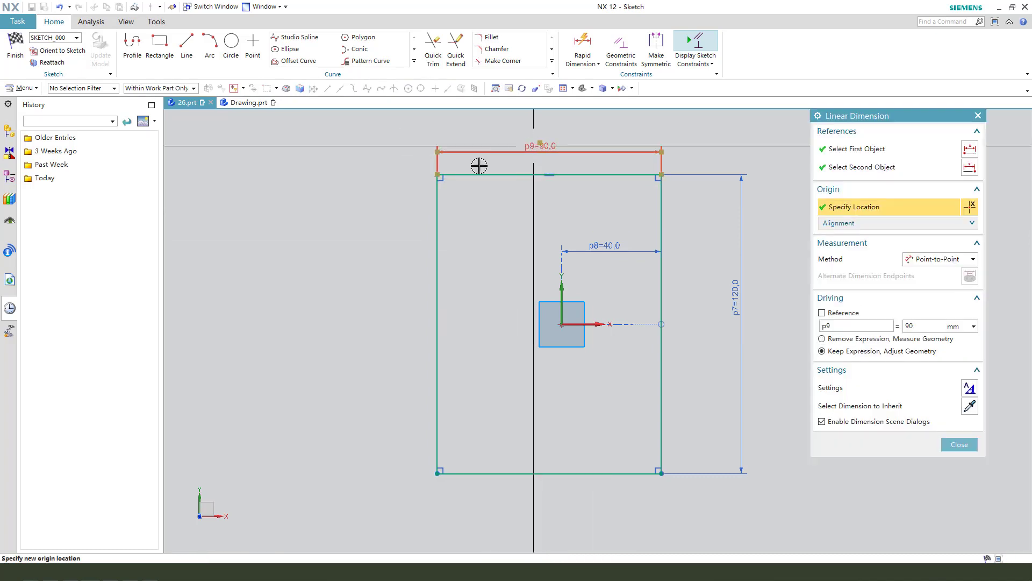
pyautogui.middleClick(484, 215)
pyautogui.click(15, 55)
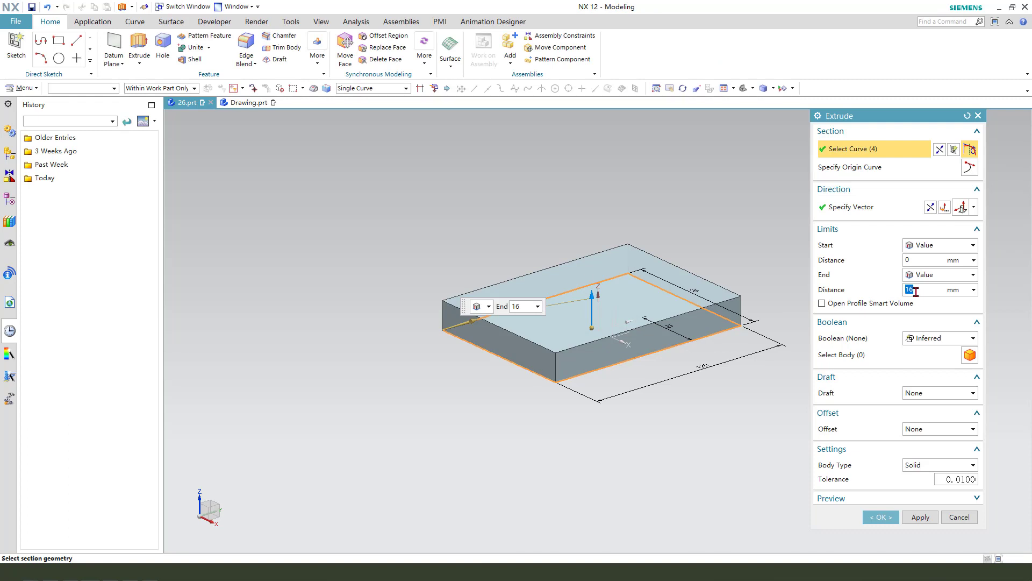
# - Extrude the rectangle upward 15 mm as the solid base plate
pyautogui.press('Return')
pyautogui.middleClick(737, 364)
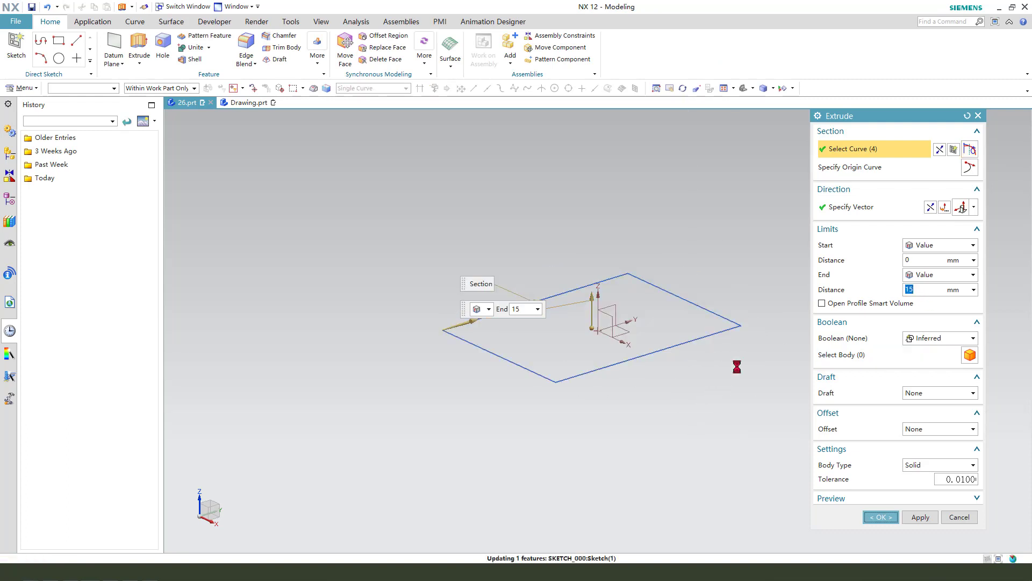
pyautogui.scroll(2, 772, 311)
pyautogui.scroll(-1, 386, 260)
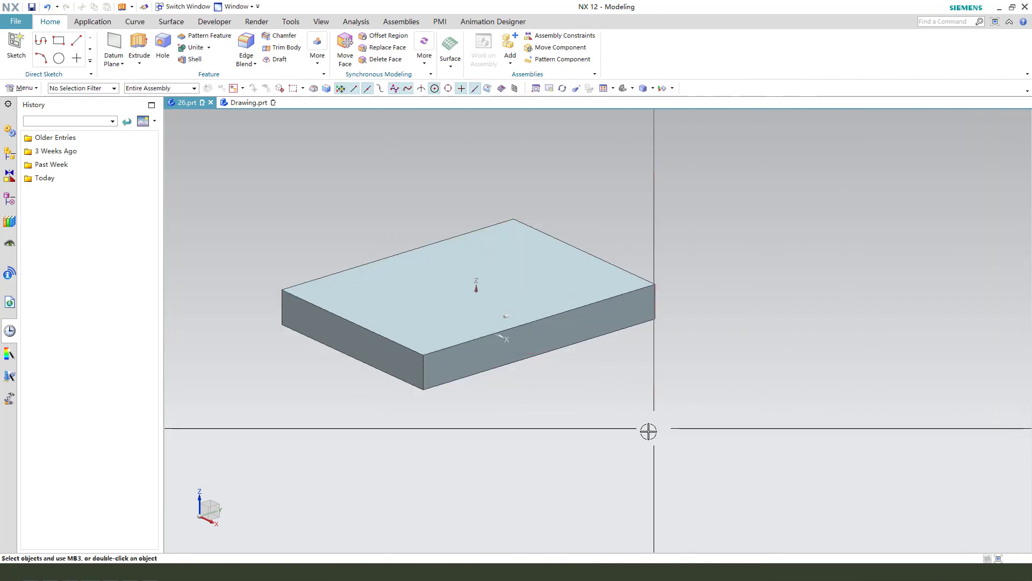
pyautogui.scroll(-1, 427, 438)
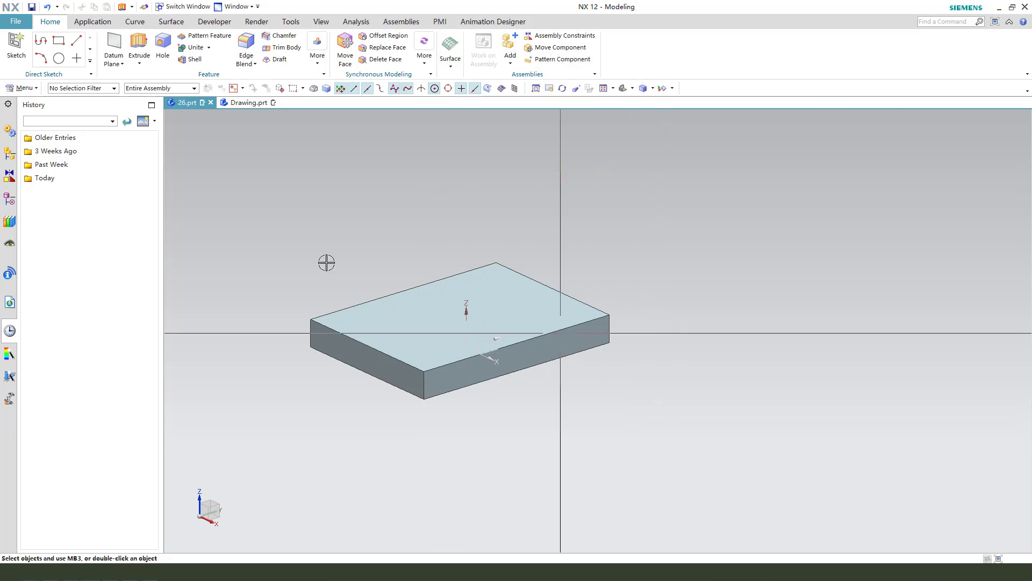
# - Check the curved pipe section in Drawing.prt and start a new Extrude section sketch on the XZ plane in 26.prt
pyautogui.click(244, 106)
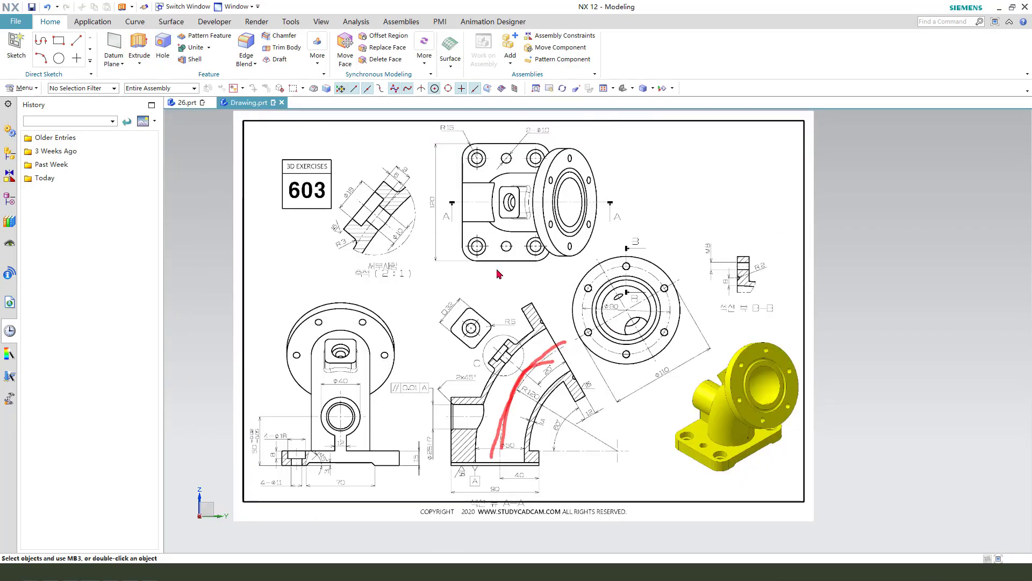
pyautogui.click(191, 98)
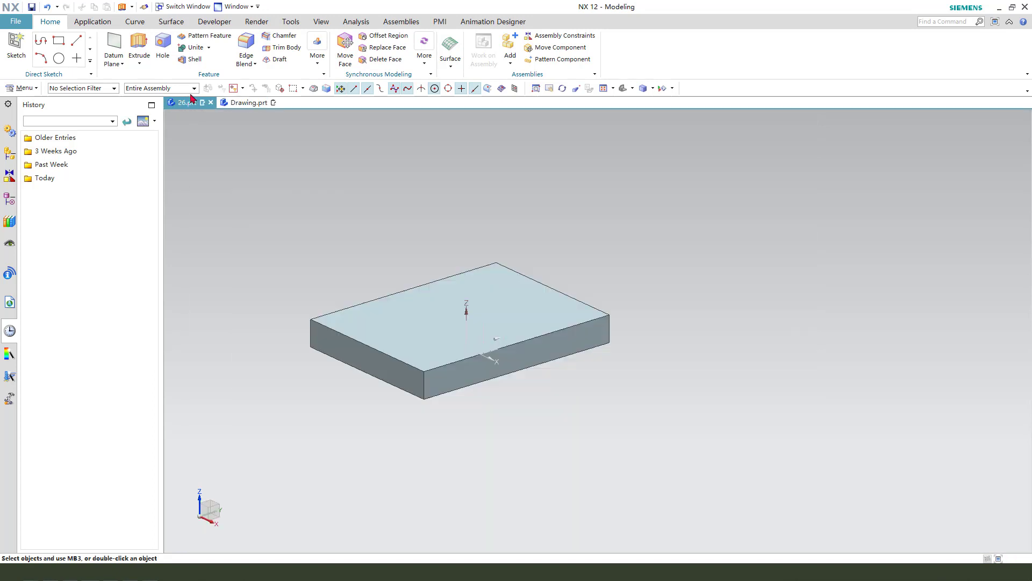
pyautogui.click(141, 49)
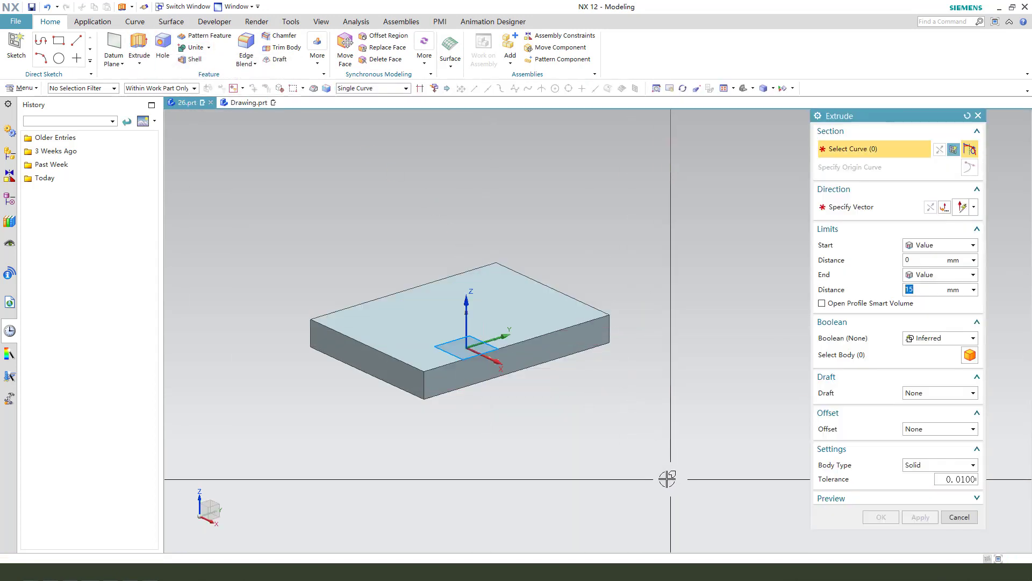
pyautogui.click(475, 333)
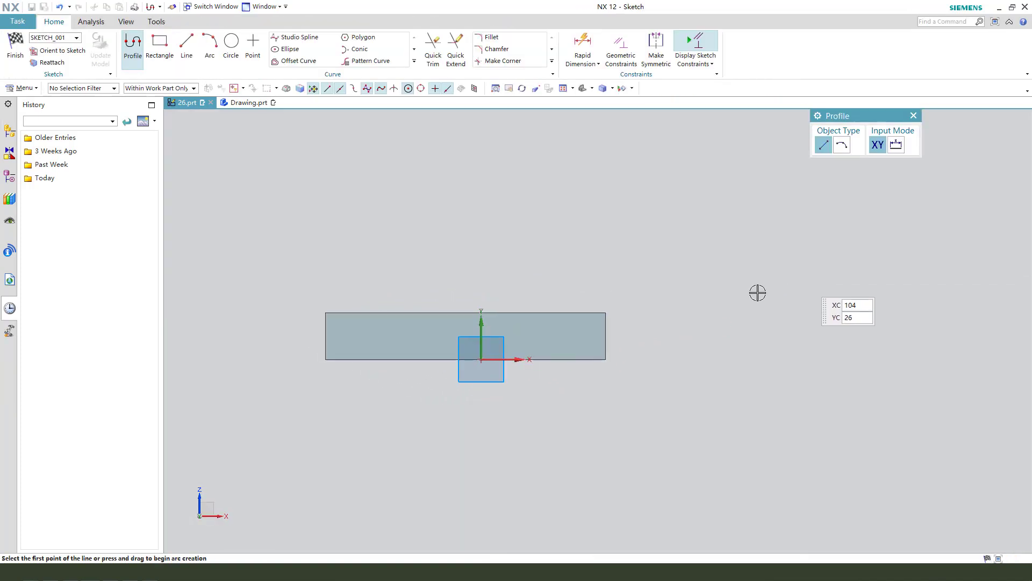
# - Sketch a vertical line about 32 mm long from the origin, continued by a tangent arc of about 60.8 mm radius curving right
pyautogui.scroll(-1, 331, 333)
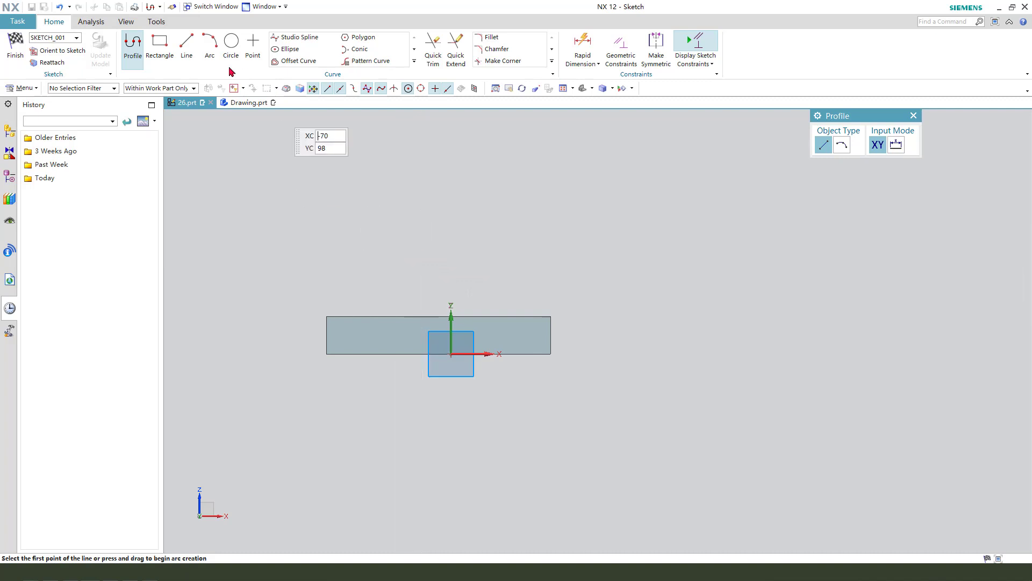
pyautogui.click(451, 354)
pyautogui.click(453, 274)
pyautogui.click(842, 145)
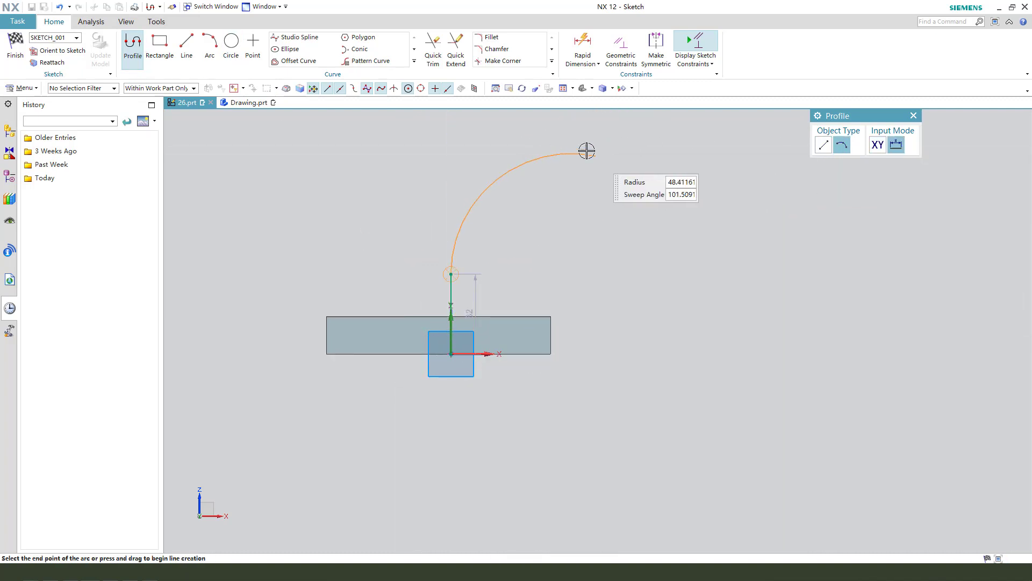
pyautogui.click(572, 126)
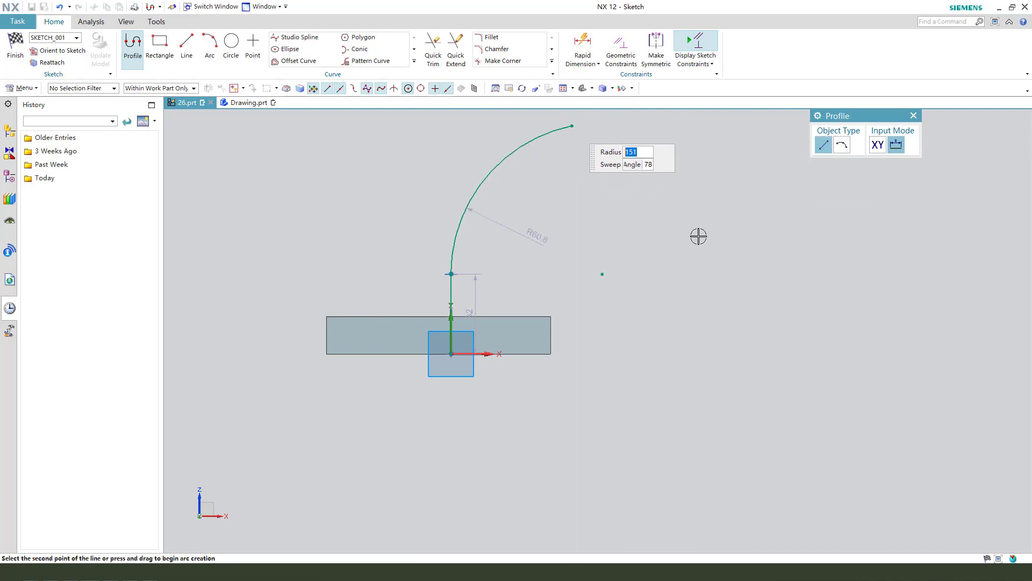
pyautogui.scroll(-2, 553, 305)
pyautogui.press('Escape')
# - Set the arc's radius to 120 mm
pyautogui.scroll(1, 552, 254)
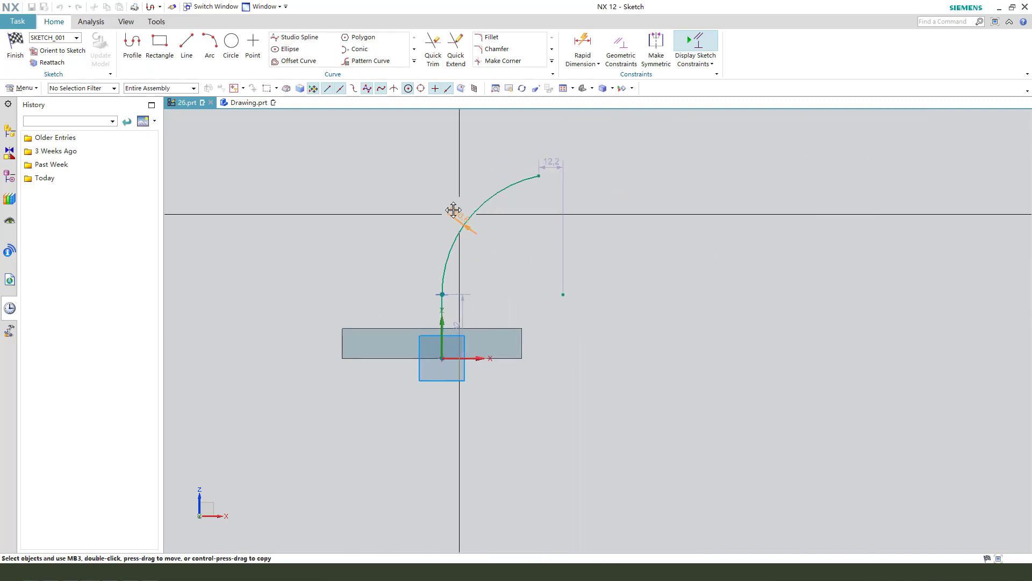
pyautogui.doubleClick(440, 202)
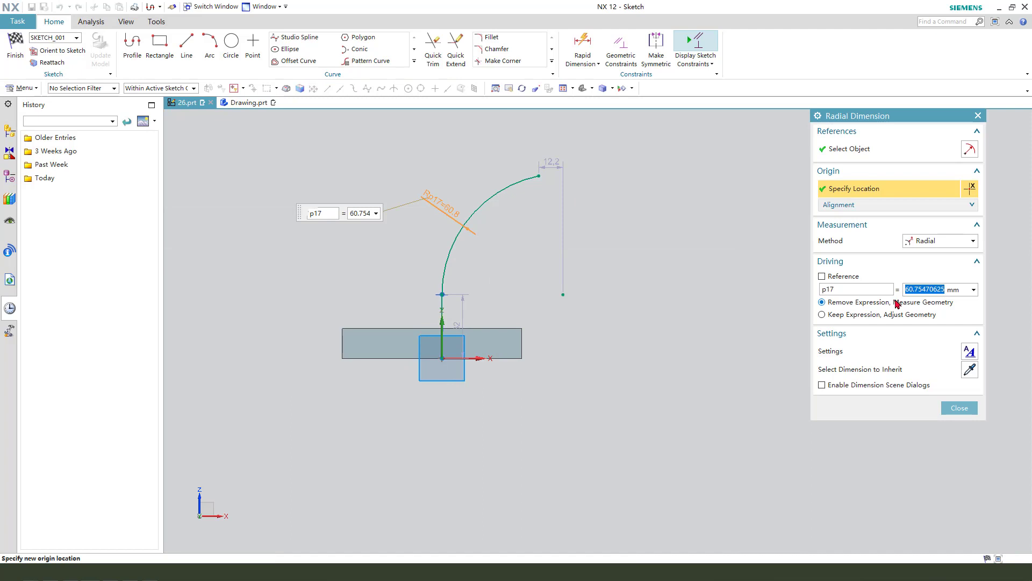
pyautogui.write('120')
pyautogui.press('Return')
pyautogui.scroll(-3, 393, 413)
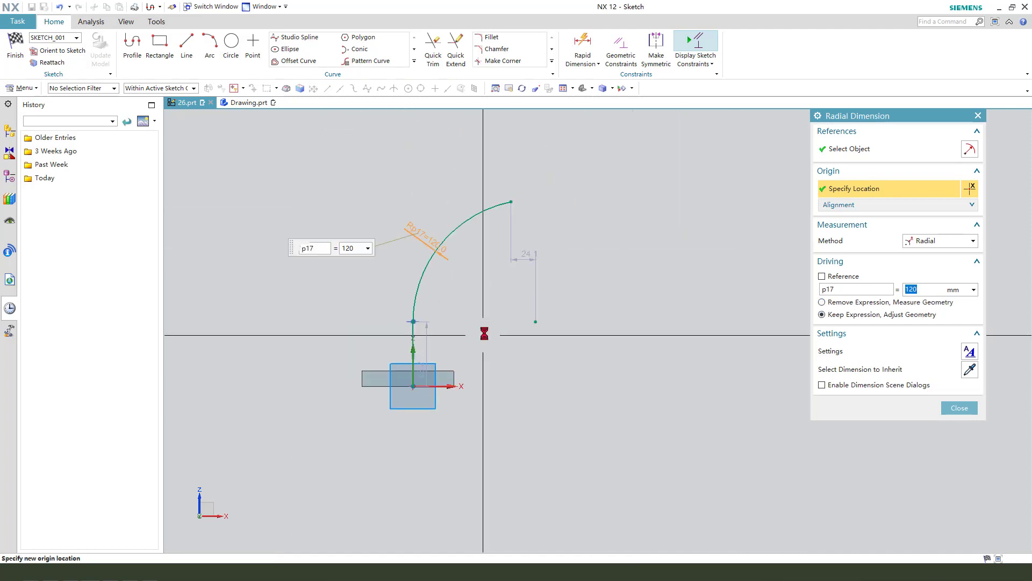
pyautogui.middleClick(484, 333)
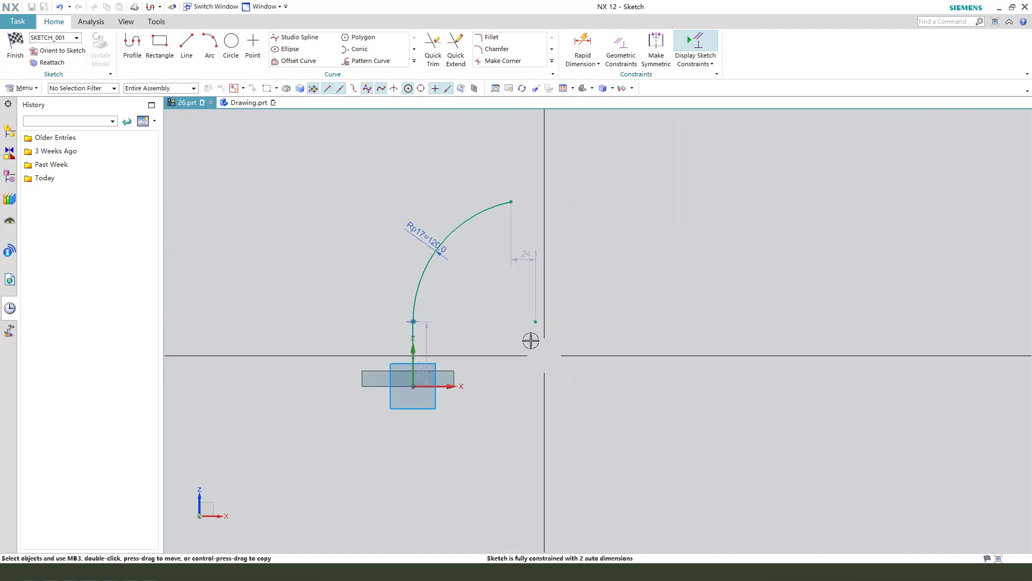
# - Constrain the arc's center point to lie on the base plate's top edge with Point on Curve
pyautogui.click(535, 322)
pyautogui.scroll(2, 479, 389)
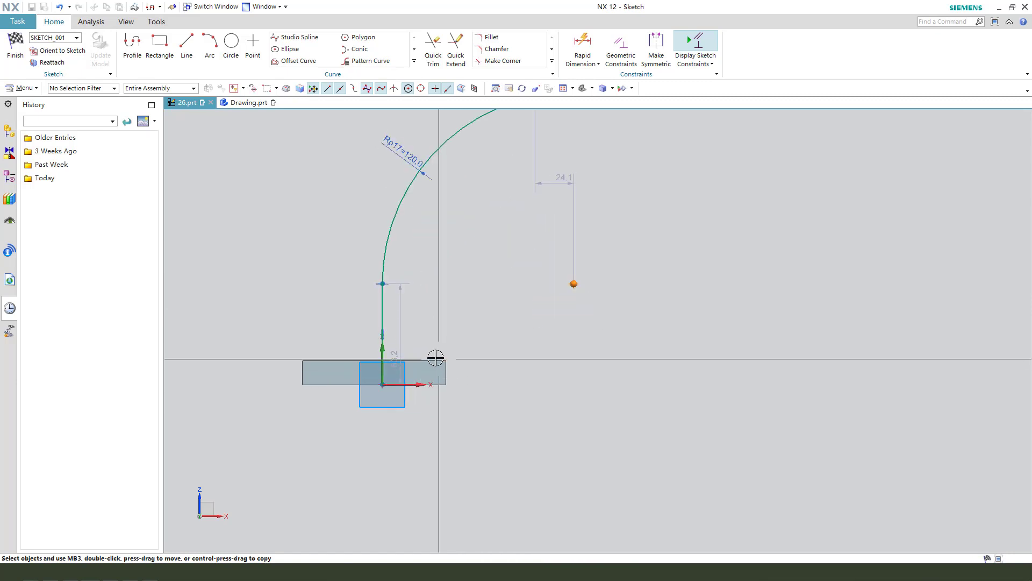
pyautogui.click(433, 360)
pyautogui.rightClick(576, 285)
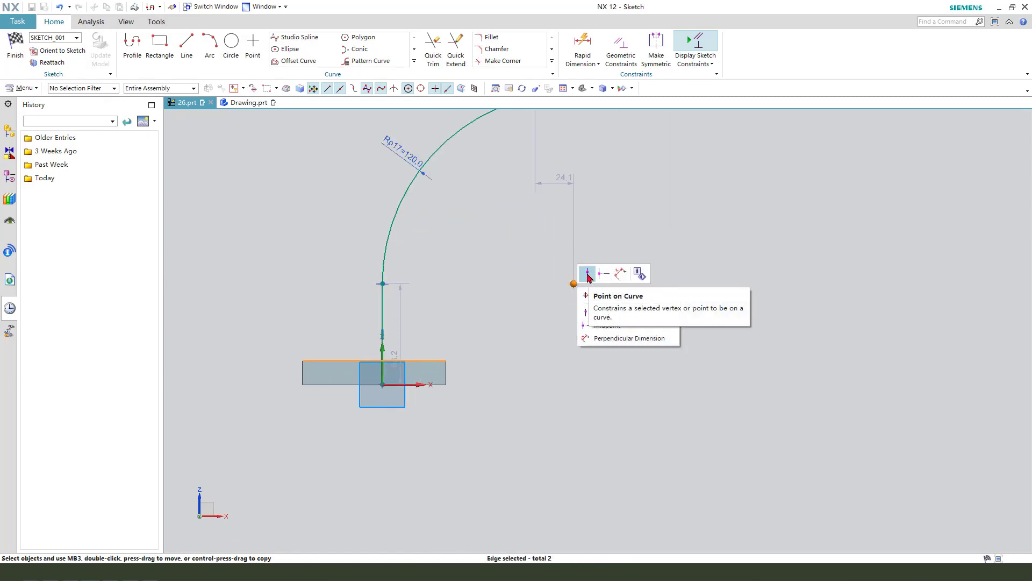
pyautogui.click(588, 277)
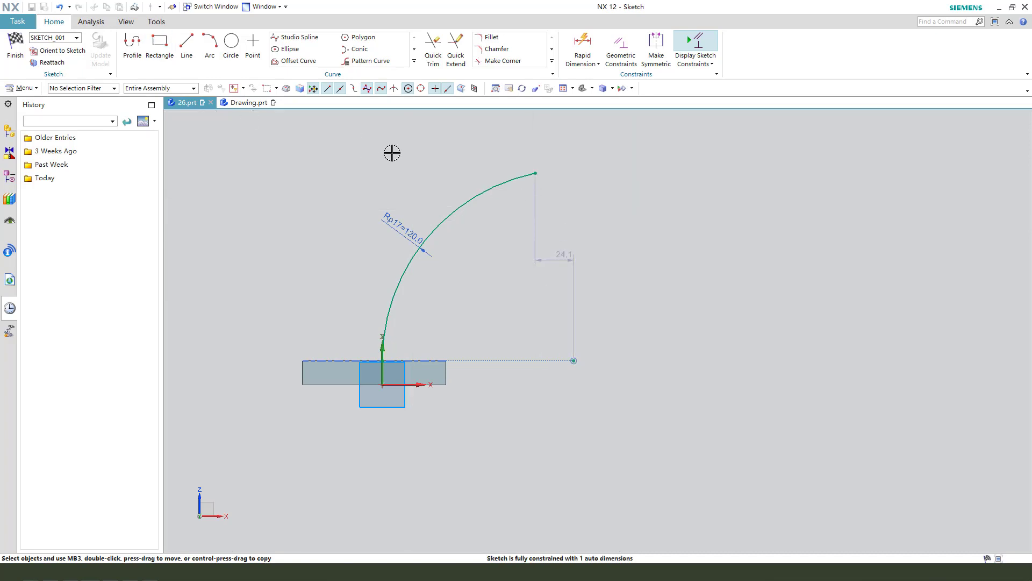
# - Shorten the arc by pulling its free end back and sketch a line from the arc's center to that endpoint
pyautogui.moveTo(534, 170); pyautogui.dragTo(479, 185)
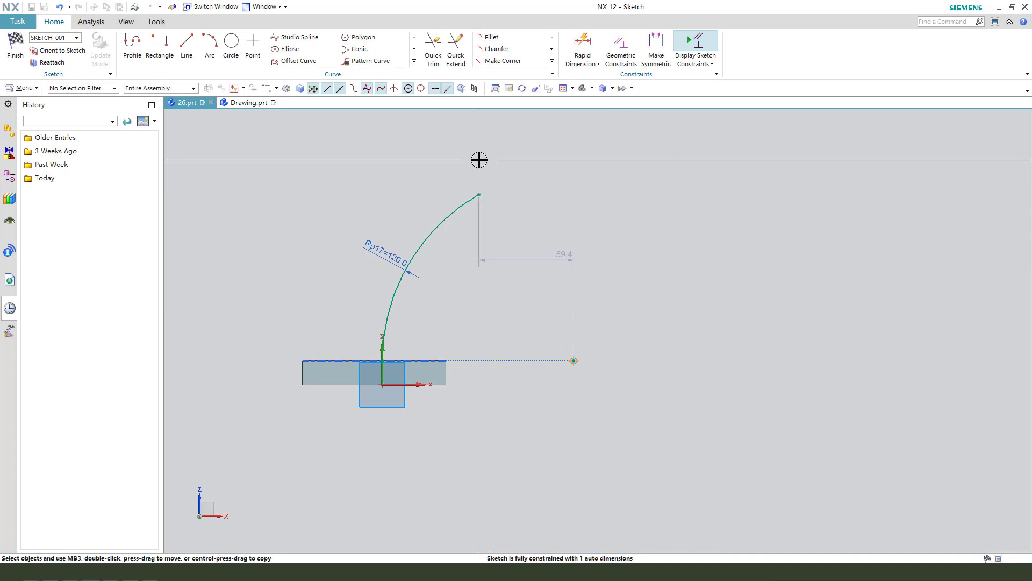
pyautogui.click(187, 43)
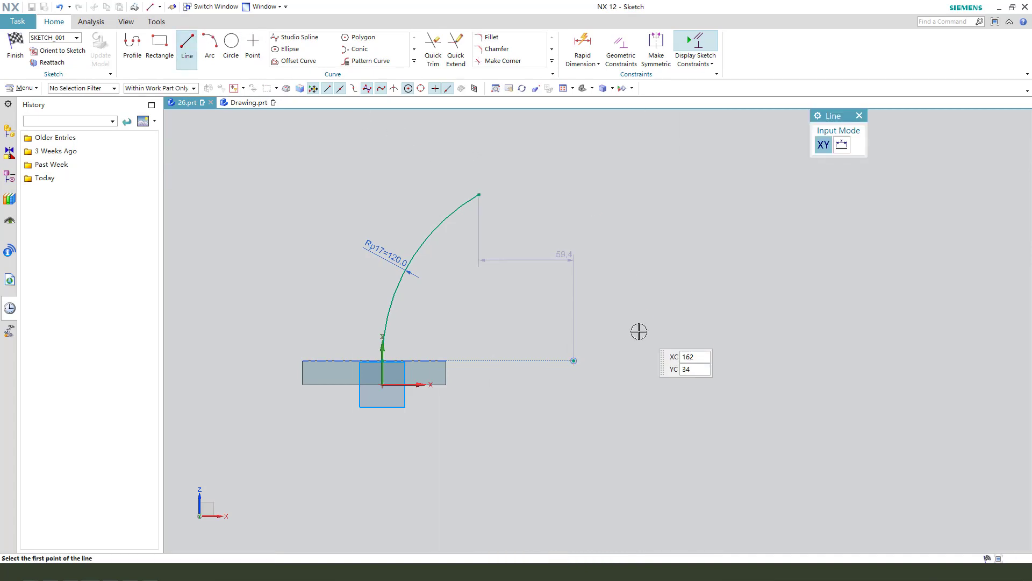
pyautogui.click(573, 361)
pyautogui.click(481, 192)
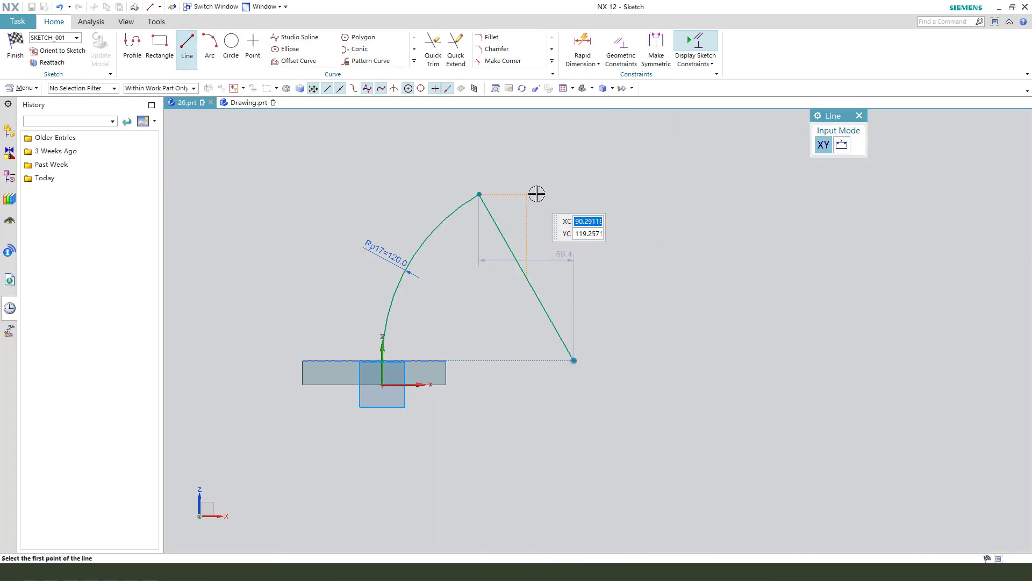
pyautogui.rightClick(537, 194)
pyautogui.click(859, 116)
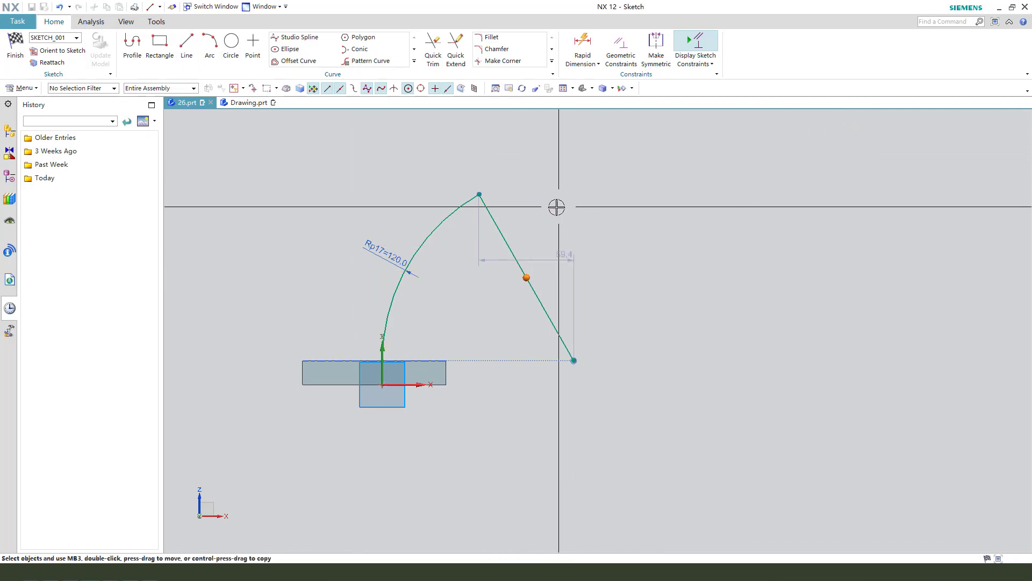
# - Add a 60° angular dimension between the line and the base plate's top edge
pyautogui.click(530, 285)
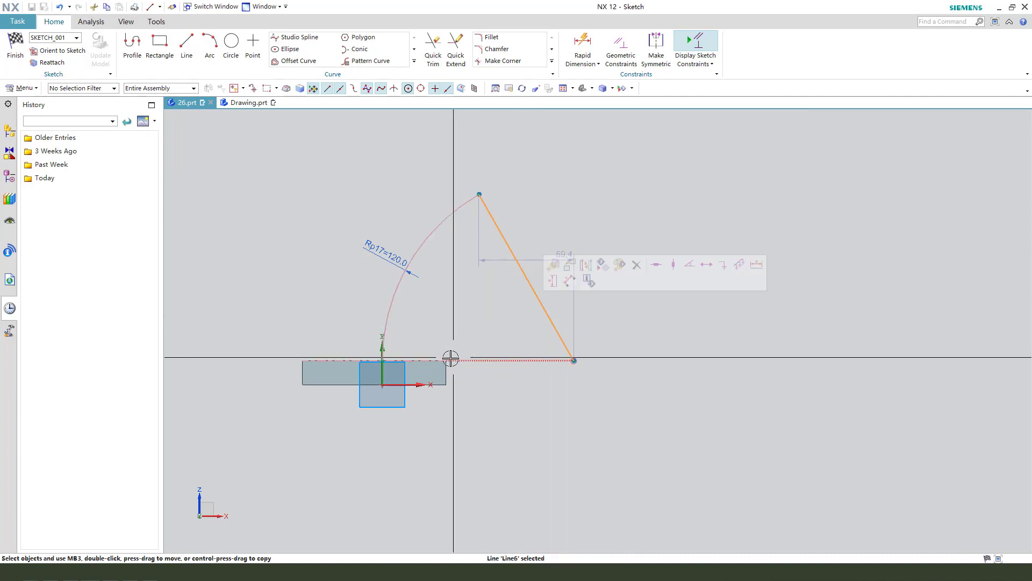
pyautogui.click(434, 359)
pyautogui.click(527, 331)
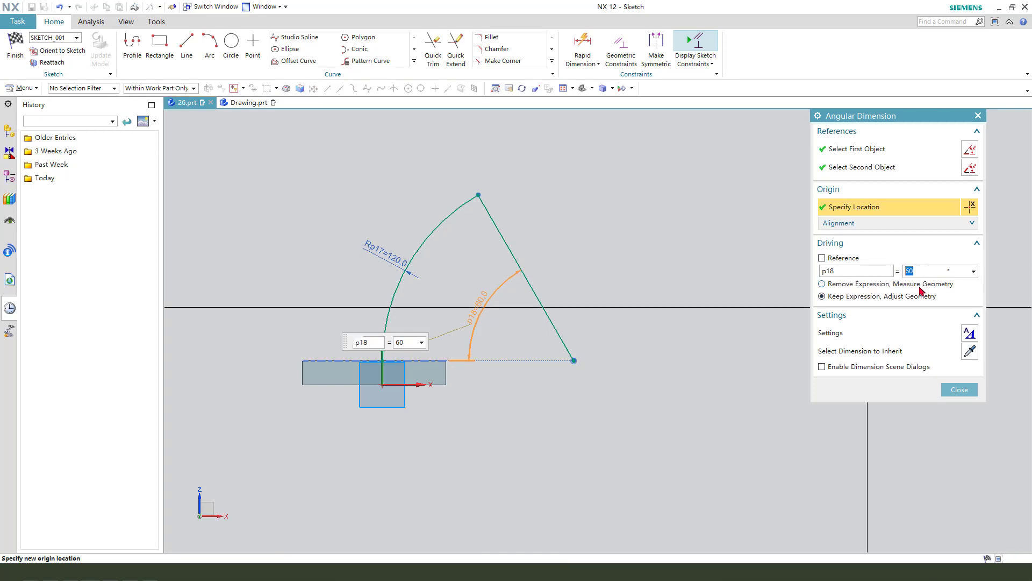
pyautogui.press('Escape')
# - Convert the line to the arc's center to reference and check the pipe's dimensions in Drawing.prt
pyautogui.click(494, 219)
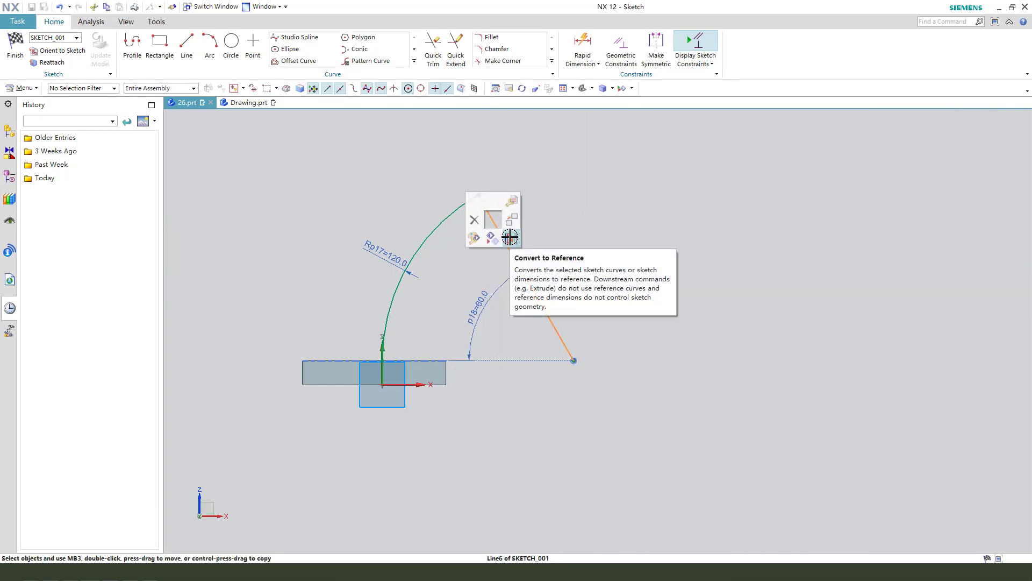
pyautogui.click(510, 237)
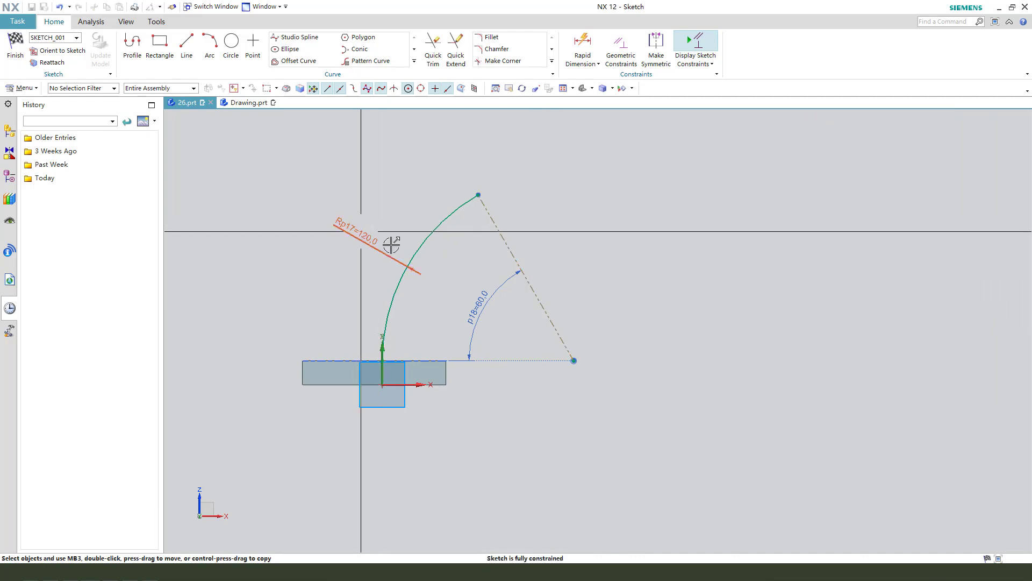
pyautogui.scroll(-1, 458, 296)
pyautogui.scroll(1, 370, 275)
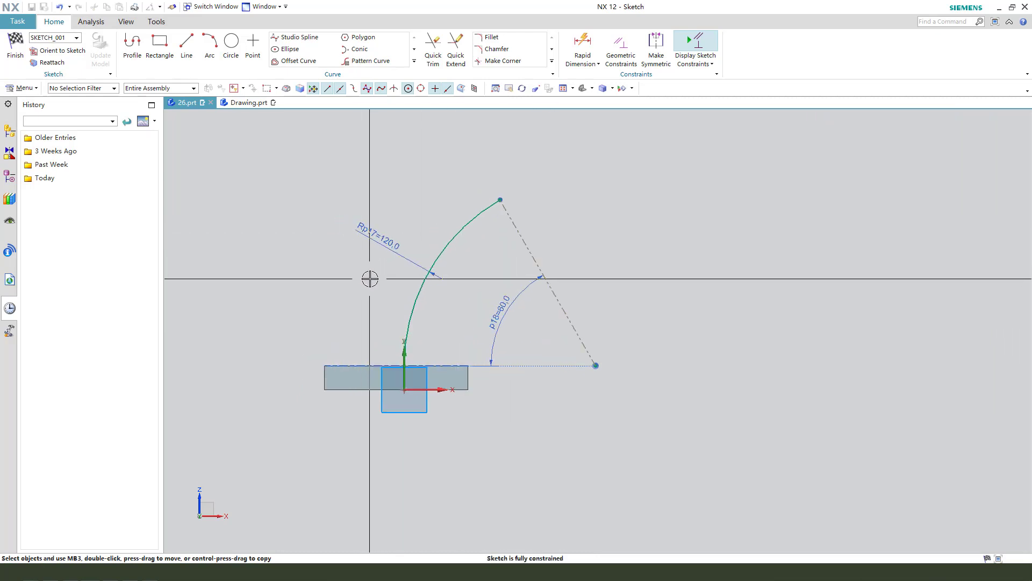
pyautogui.scroll(1, 332, 269)
pyautogui.scroll(-1, 339, 267)
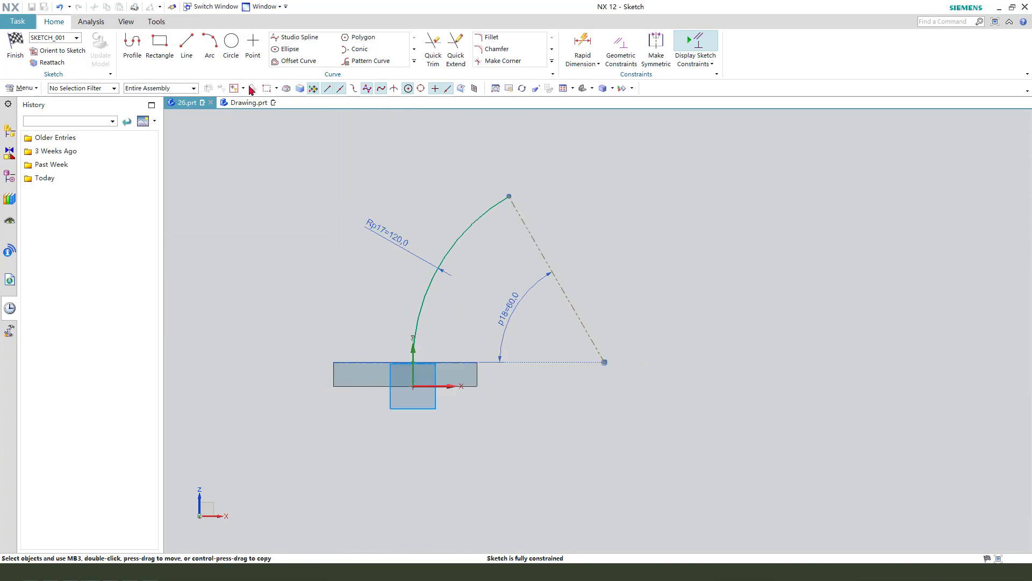
pyautogui.click(247, 104)
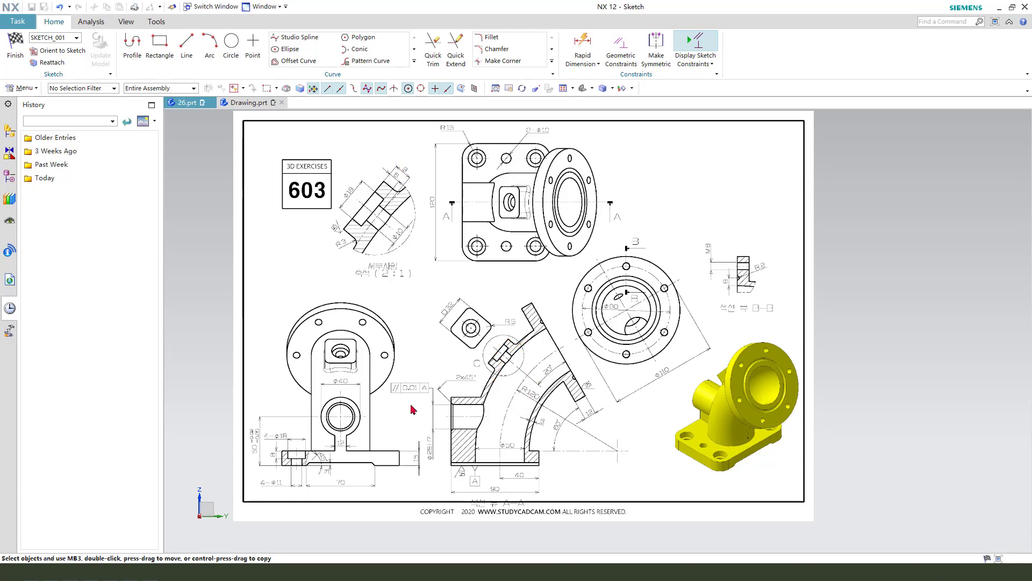
pyautogui.click(190, 102)
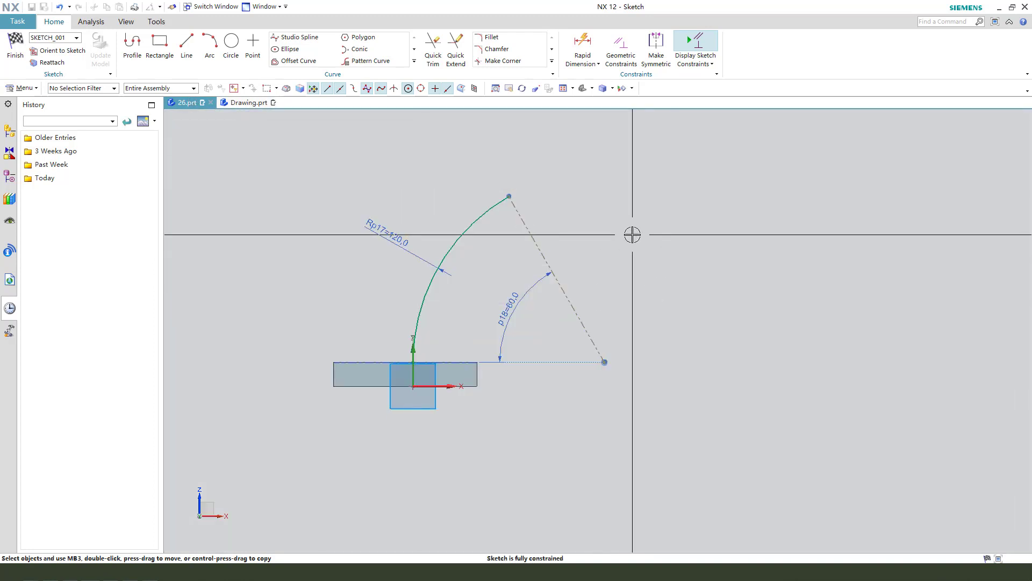
# - Finish the centerline sketch in 26.prt and cancel the Extrude, keeping only the sketched curve
pyautogui.click(15, 50)
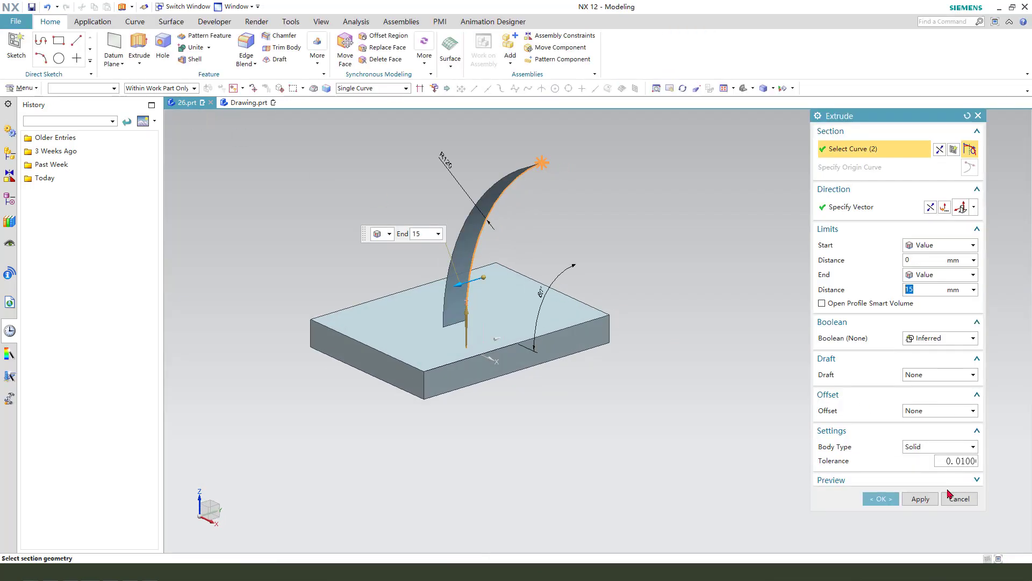
pyautogui.click(960, 499)
pyautogui.click(426, 300)
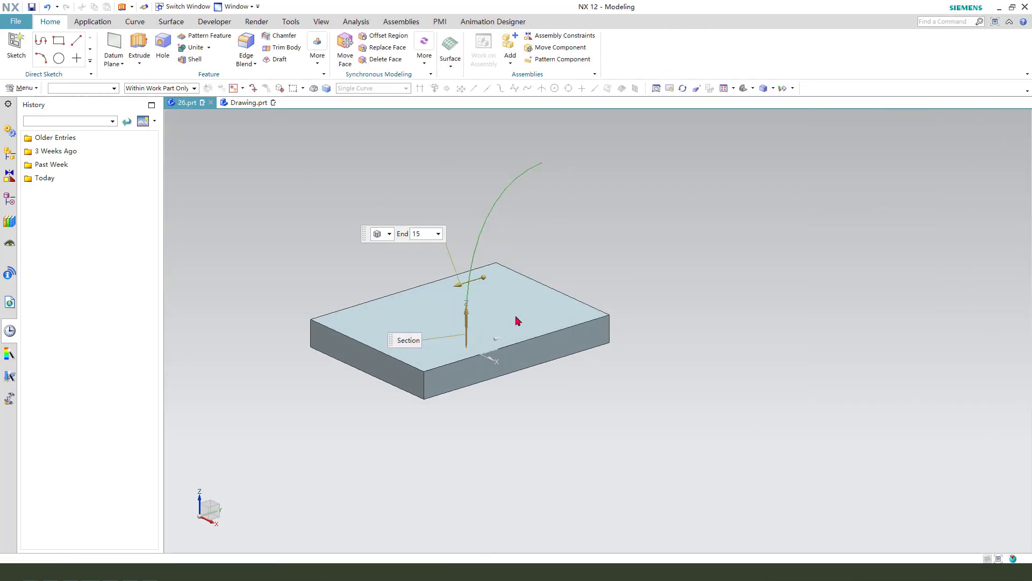
pyautogui.moveTo(518, 320)
pyautogui.mouseDown(button='middle')
pyautogui.moveTo(659, 346)
pyautogui.moveTo(421, 312)
pyautogui.moveTo(362, 260)
pyautogui.mouseUp(button='middle')
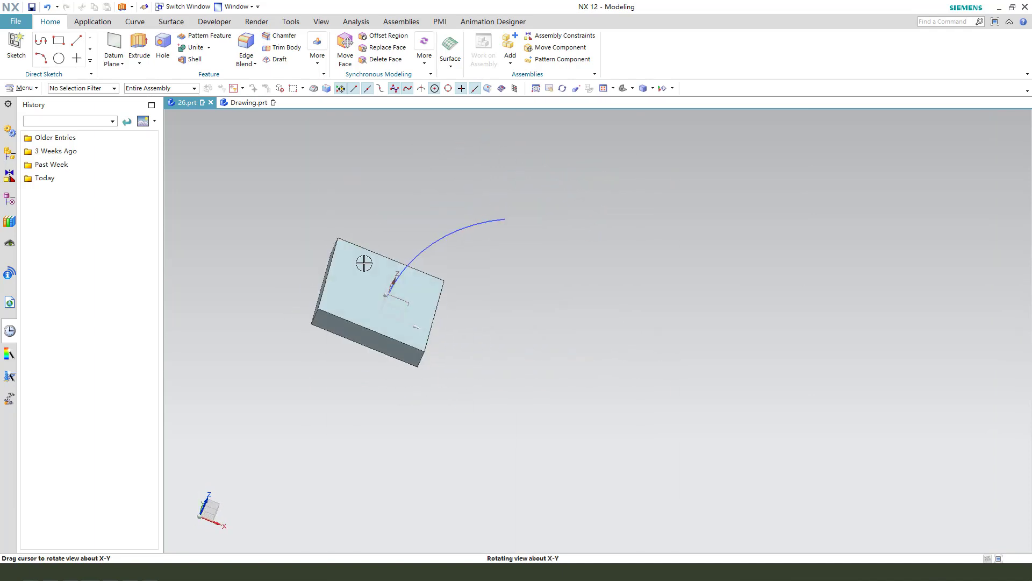
# - Create a Tube along the sketched centerline with 60 mm outer and 0 mm inner diameter, united with the base plate
pyautogui.click(171, 22)
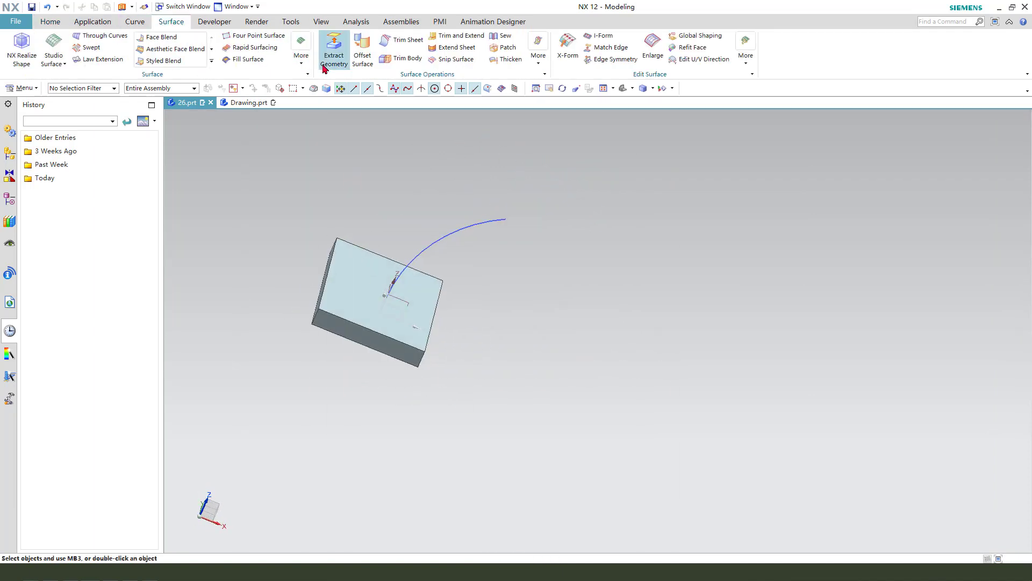
pyautogui.click(304, 66)
pyautogui.click(311, 101)
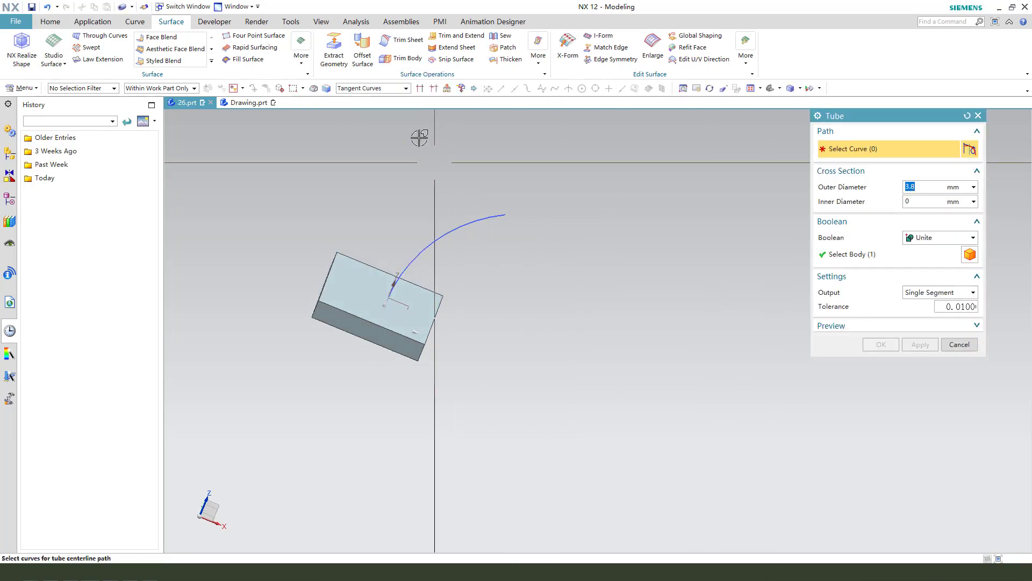
pyautogui.click(497, 218)
pyautogui.moveTo(530, 266); pyautogui.dragTo(521, 258, button='middle')
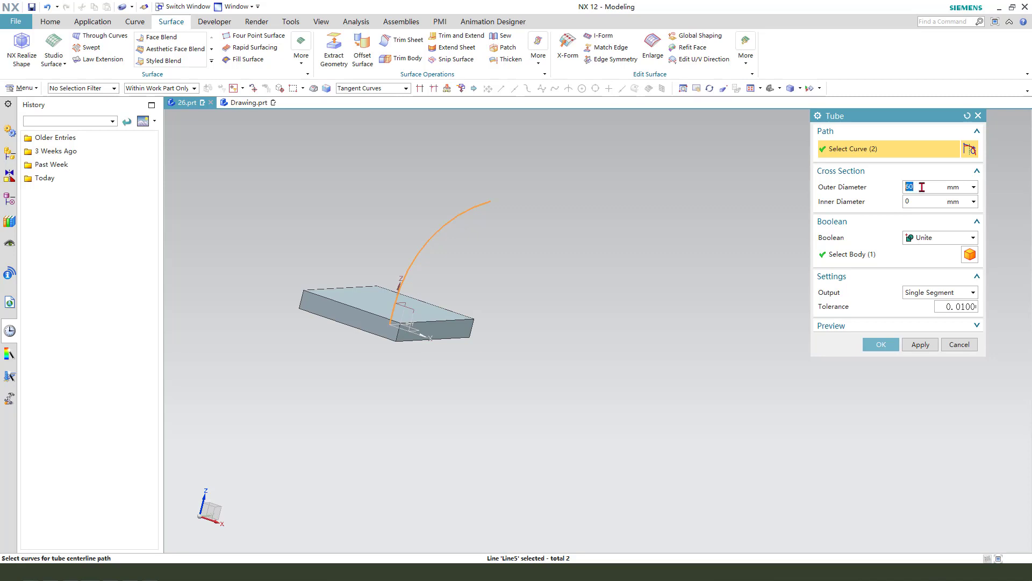
pyautogui.click(856, 255)
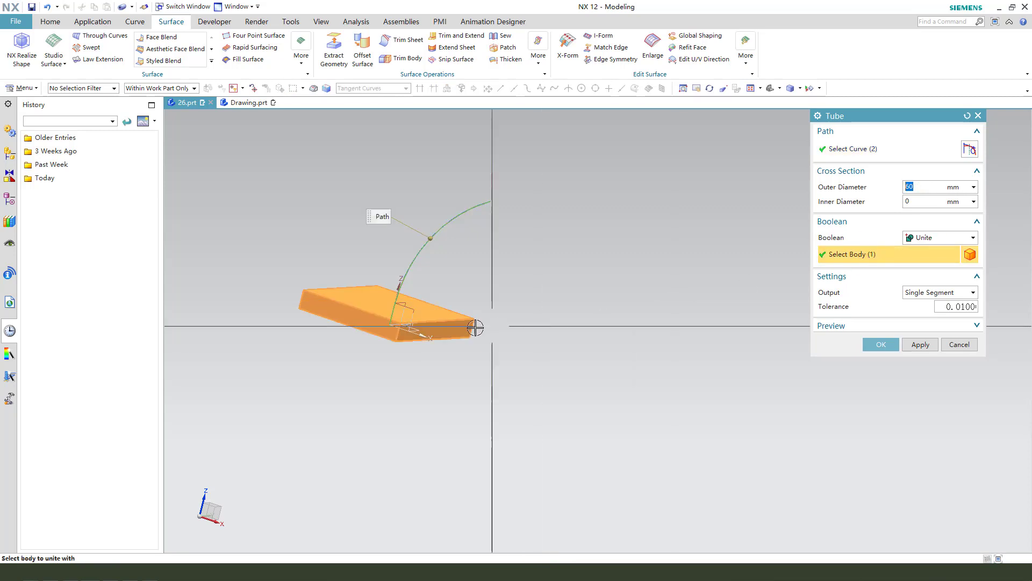
pyautogui.moveTo(543, 315); pyautogui.dragTo(390, 312, button='middle')
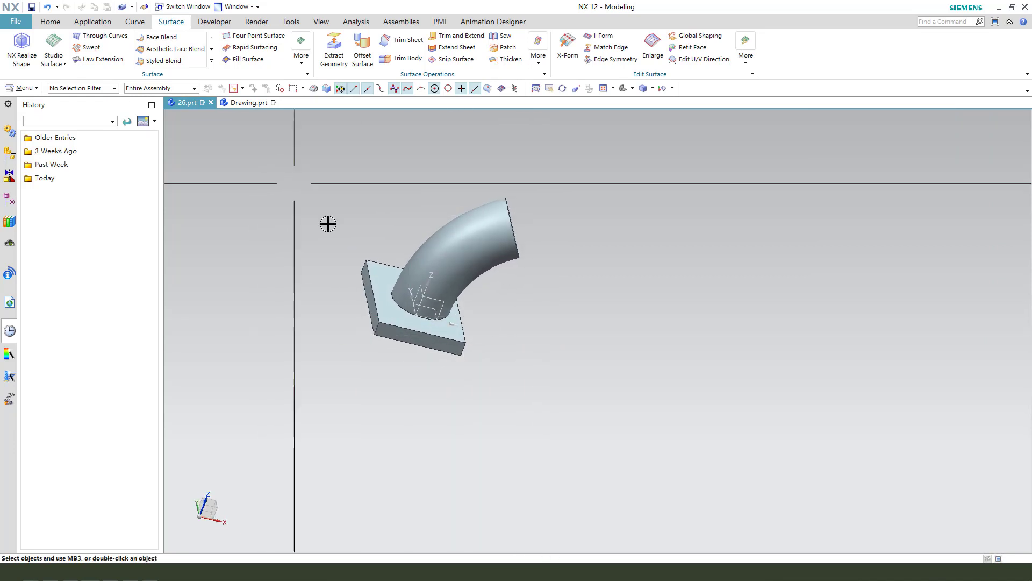
# - Start a new Extrude section sketch on the base plate's side face behind the curved pipe
pyautogui.scroll(3, 373, 282)
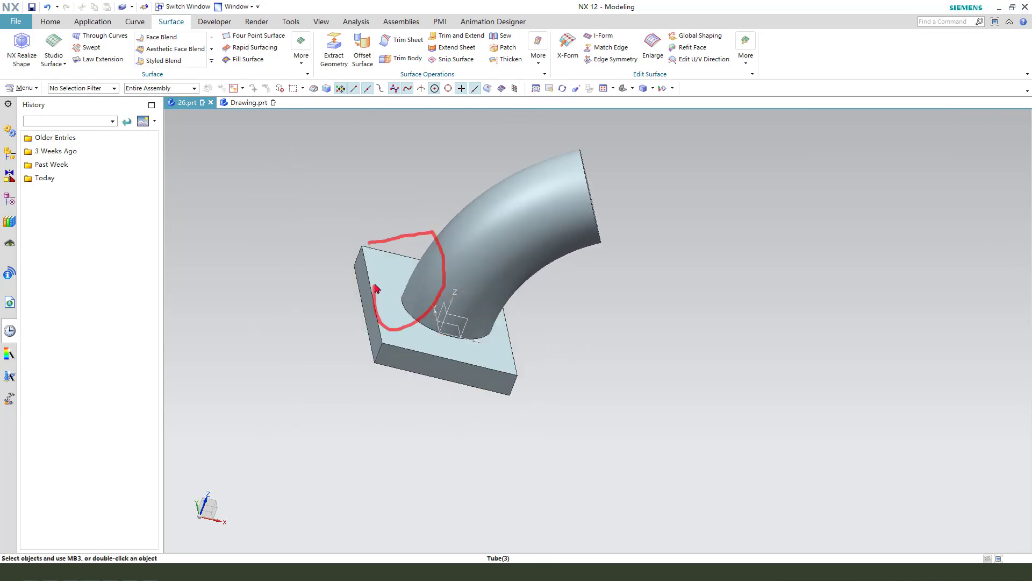
pyautogui.moveTo(390, 290); pyautogui.dragTo(501, 344, button='middle')
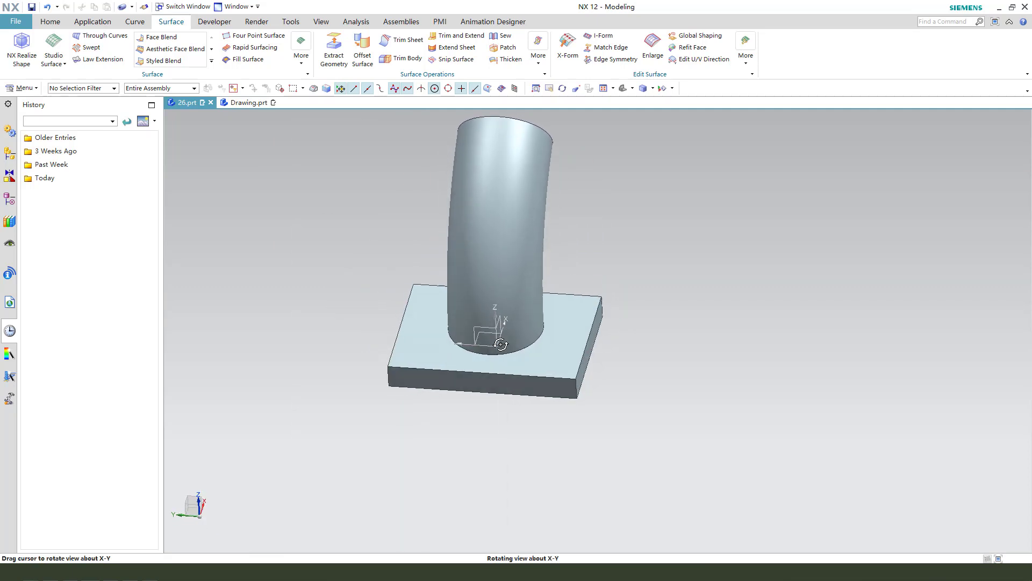
pyautogui.click(49, 24)
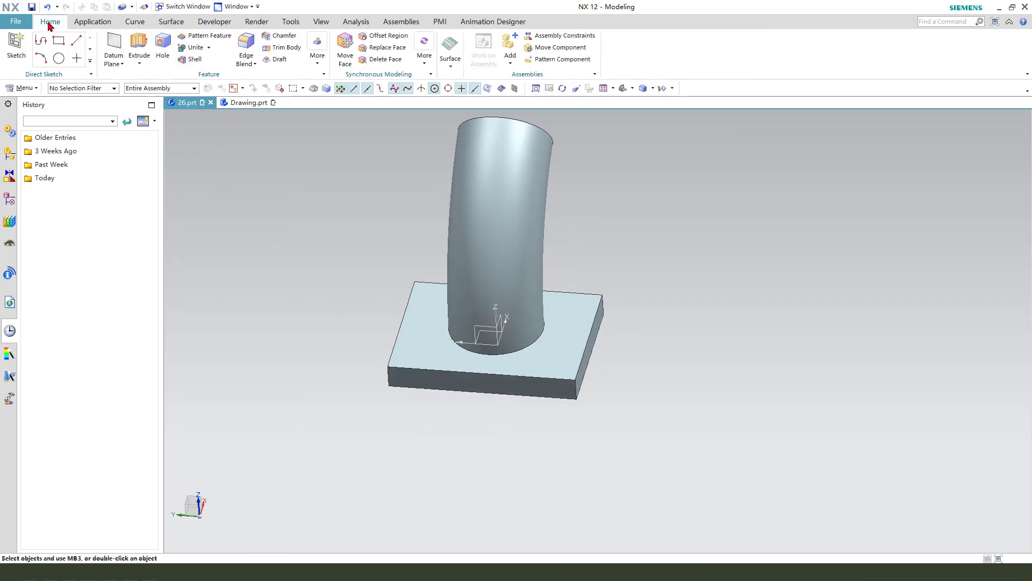
pyautogui.click(138, 43)
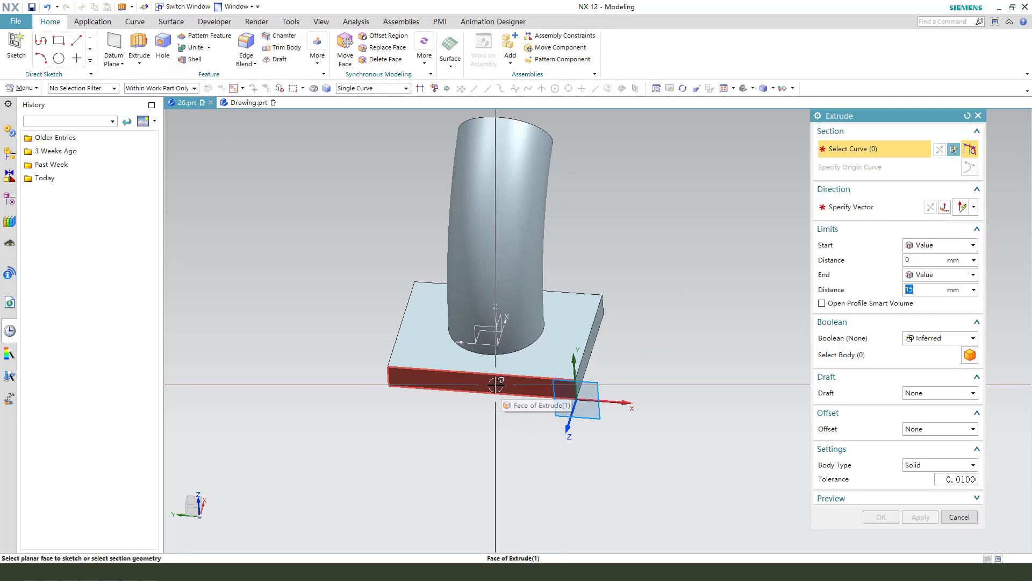
pyautogui.click(496, 385)
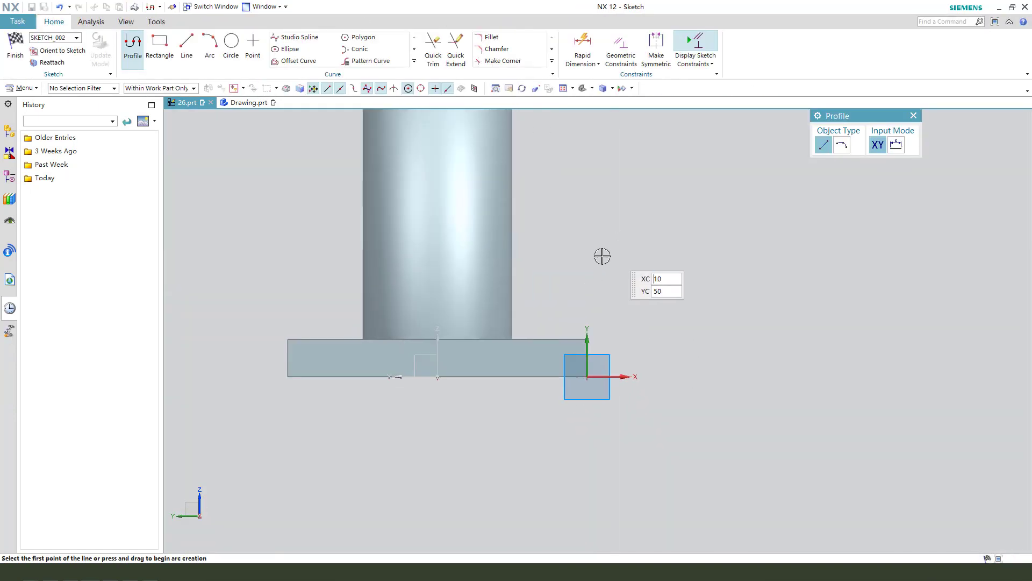
# - Sketch a circle about 28.4 mm in diameter over the pipe and constrain its center to align with the Z axis
pyautogui.click(232, 47)
pyautogui.click(431, 256)
pyautogui.click(455, 282)
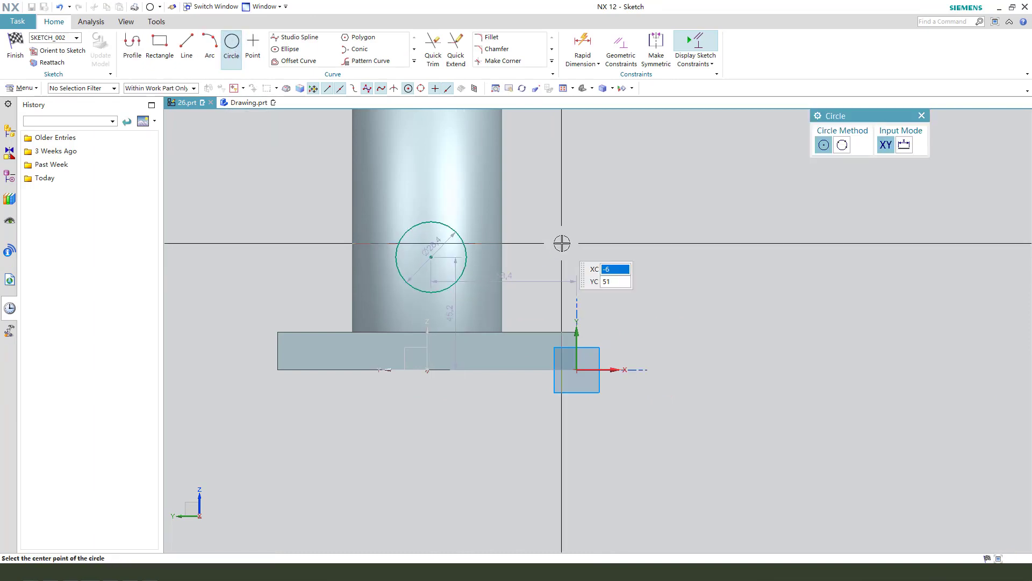
pyautogui.press('Escape')
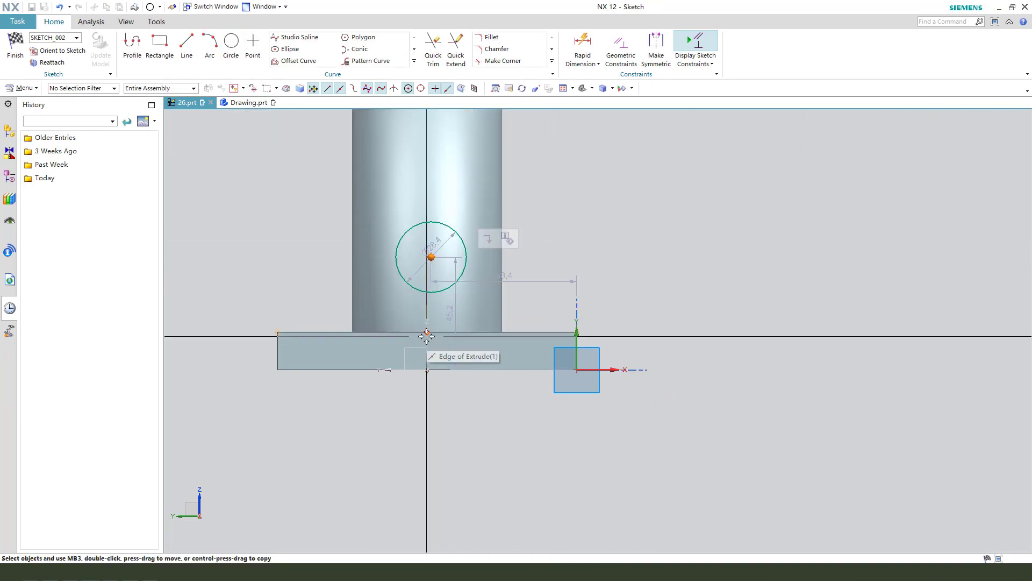
pyautogui.click(427, 343)
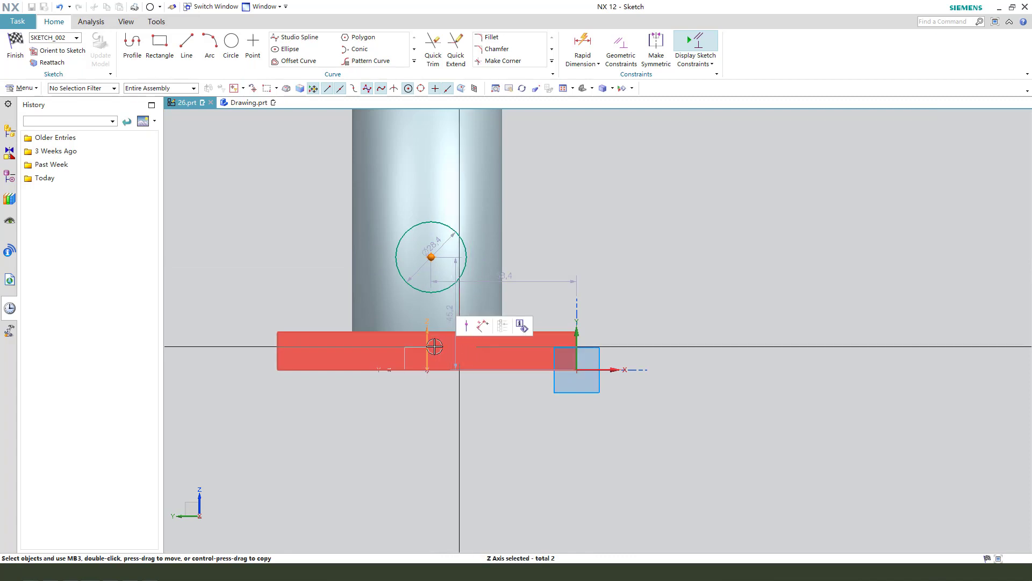
pyautogui.click(465, 327)
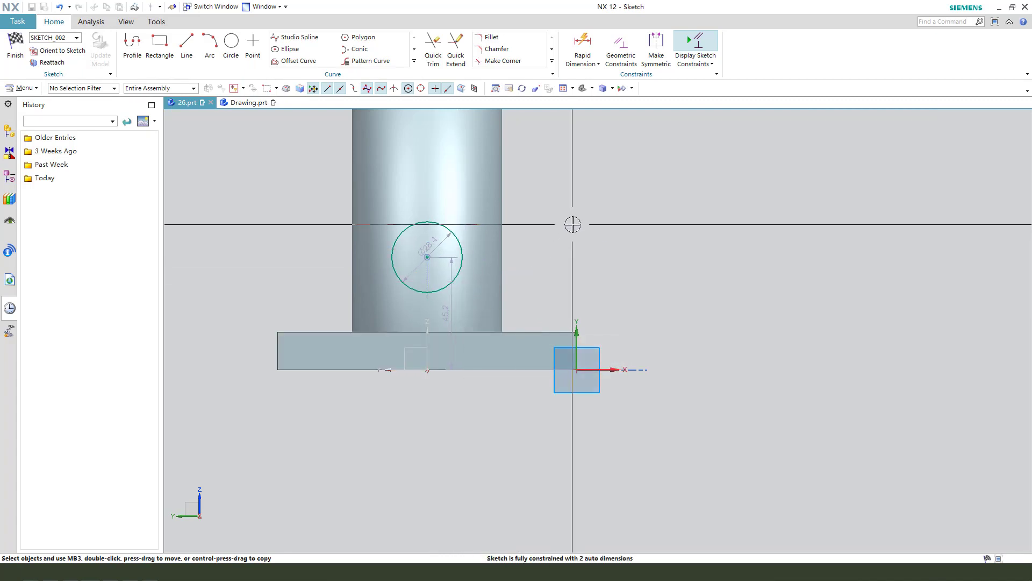
# - Set the circle center's height to 50 mm above the base plate's bottom edge and the circle's diameter to 40 mm
pyautogui.scroll(1, 383, 320)
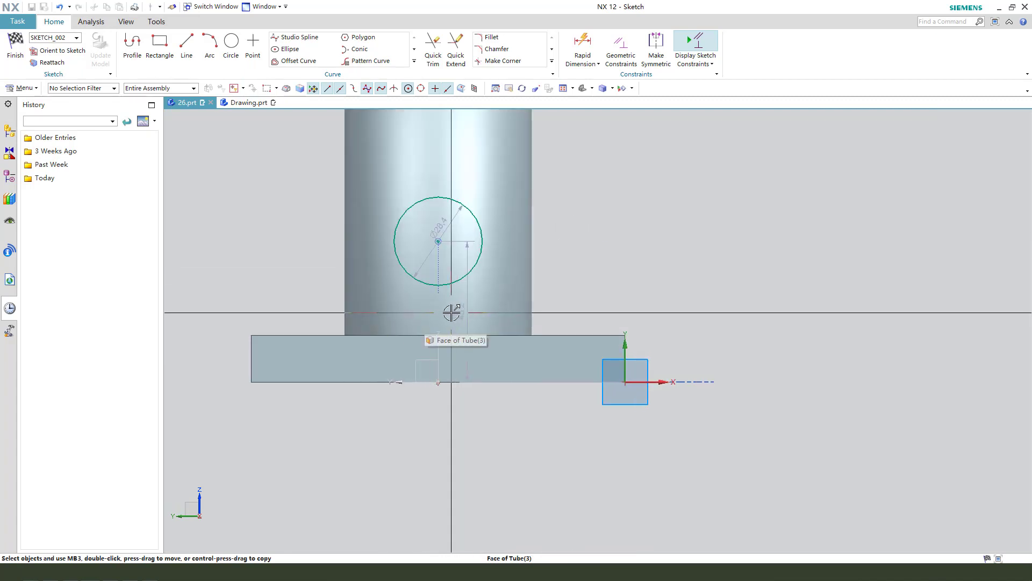
pyautogui.moveTo(461, 312); pyautogui.dragTo(581, 295)
pyautogui.doubleClick(581, 296)
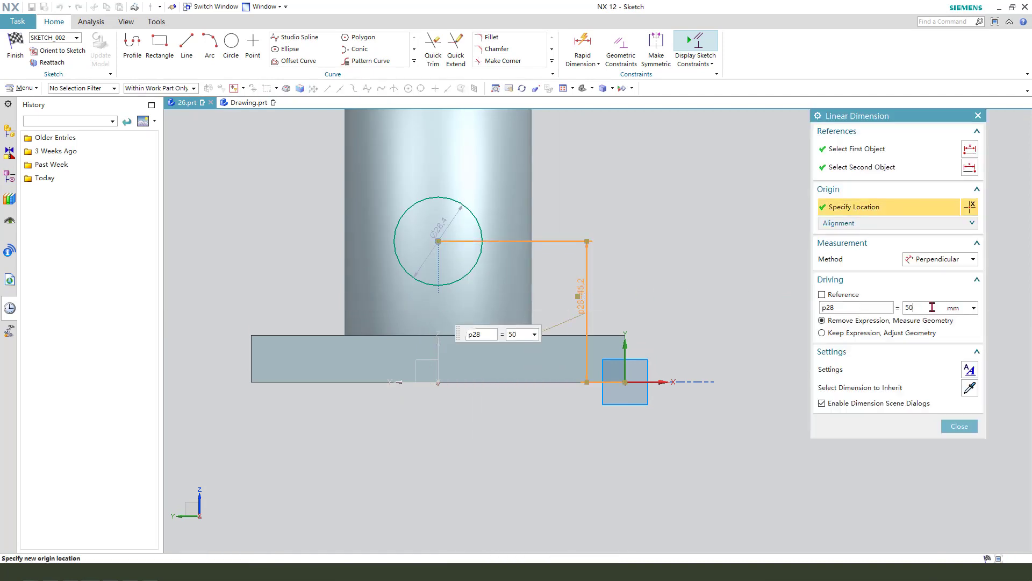
pyautogui.press('Return')
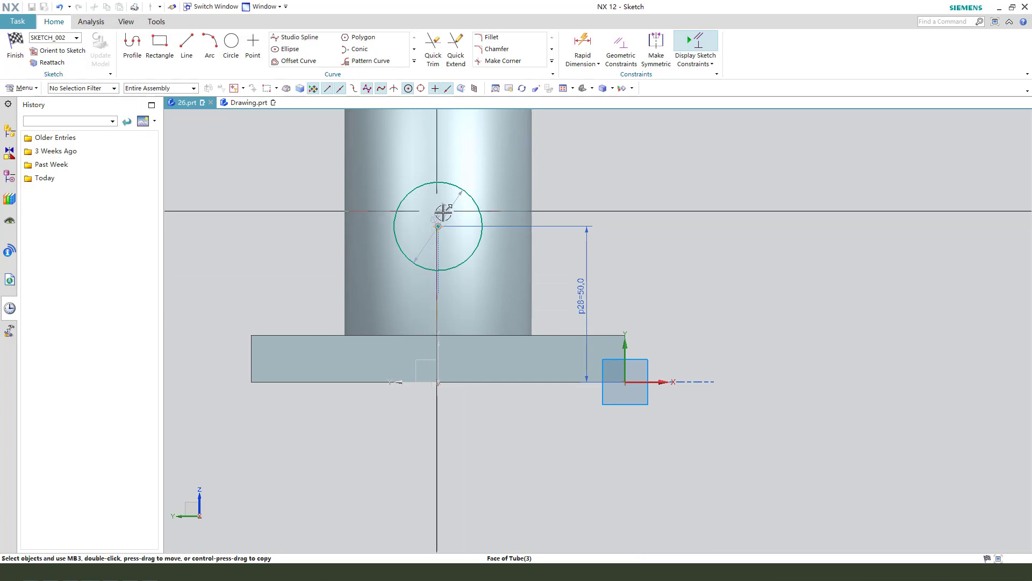
pyautogui.doubleClick(482, 169)
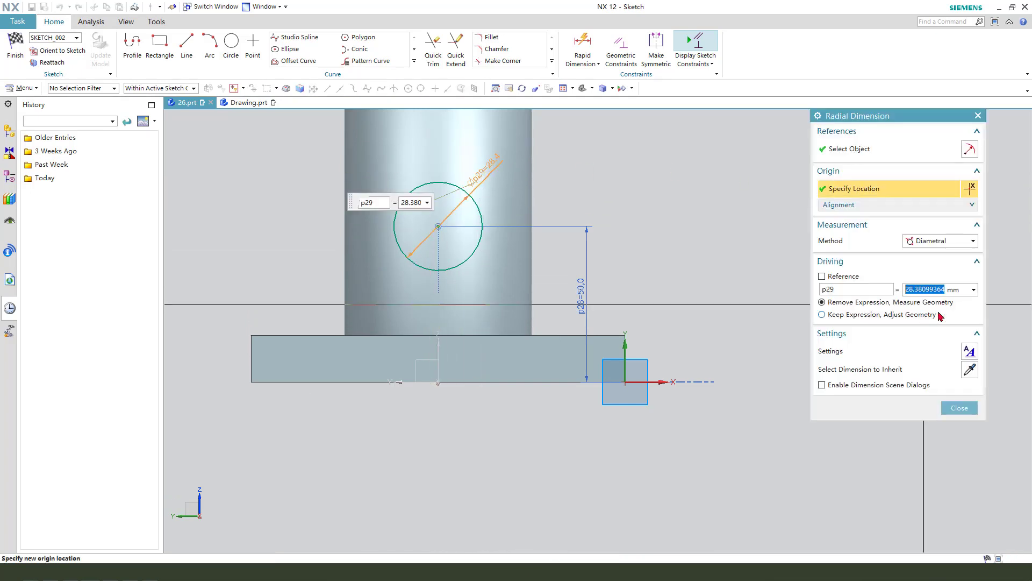
pyautogui.write('40')
pyautogui.press('Return')
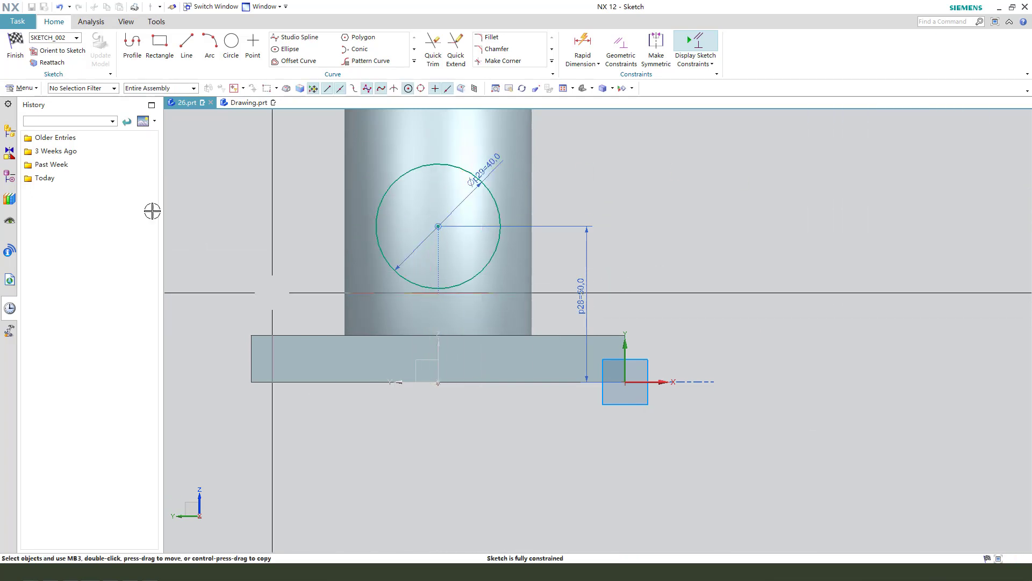
# - Sketch a rectangle about 27 mm wide and 36 mm high from the base plate's bottom edge up to the circle
pyautogui.click(158, 43)
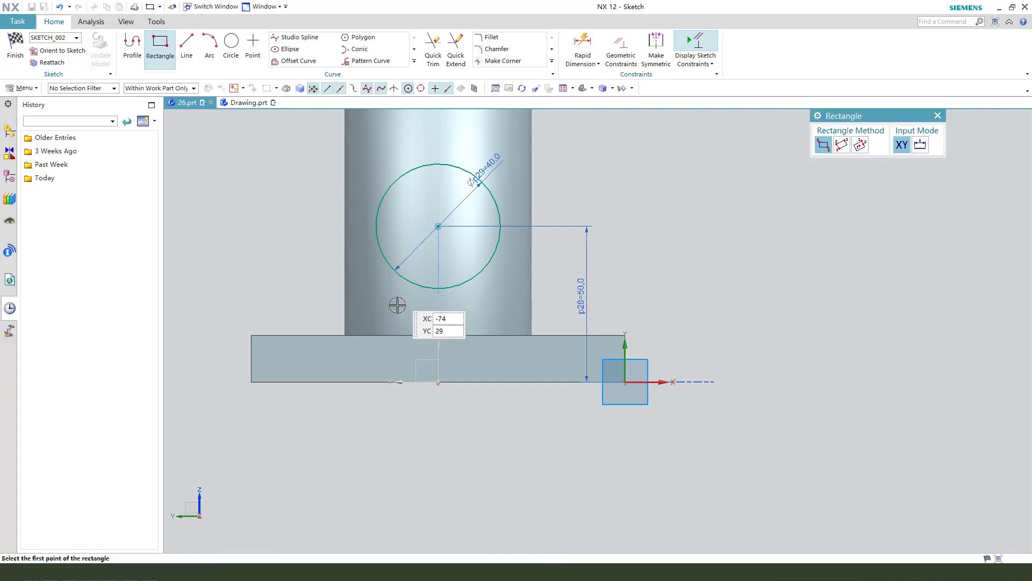
pyautogui.click(400, 380)
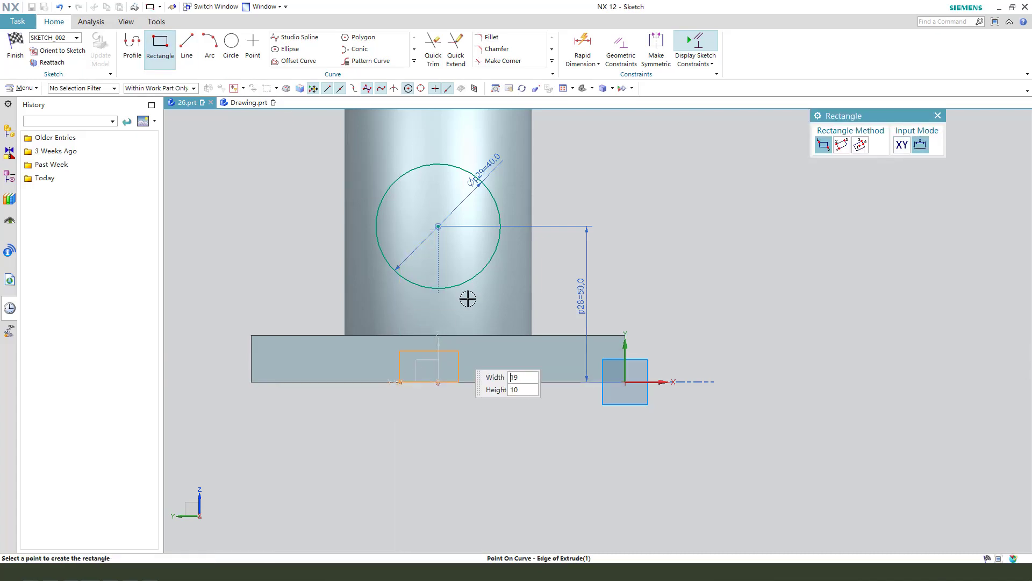
pyautogui.click(485, 273)
pyautogui.press('Escape')
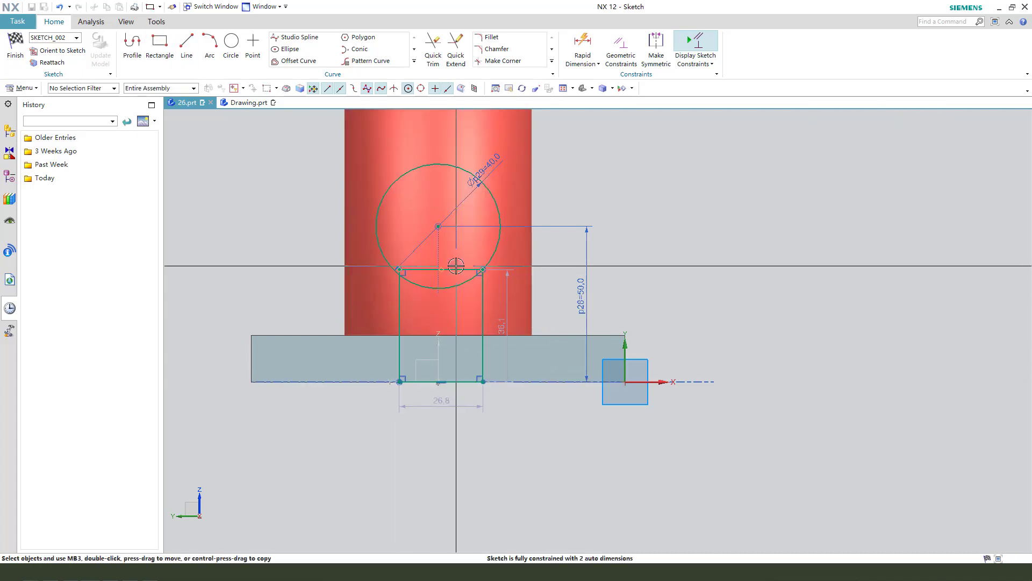
# - Add a horizontal dimension to the rectangle's upper line and set its width to 12 mm
pyautogui.click(485, 269)
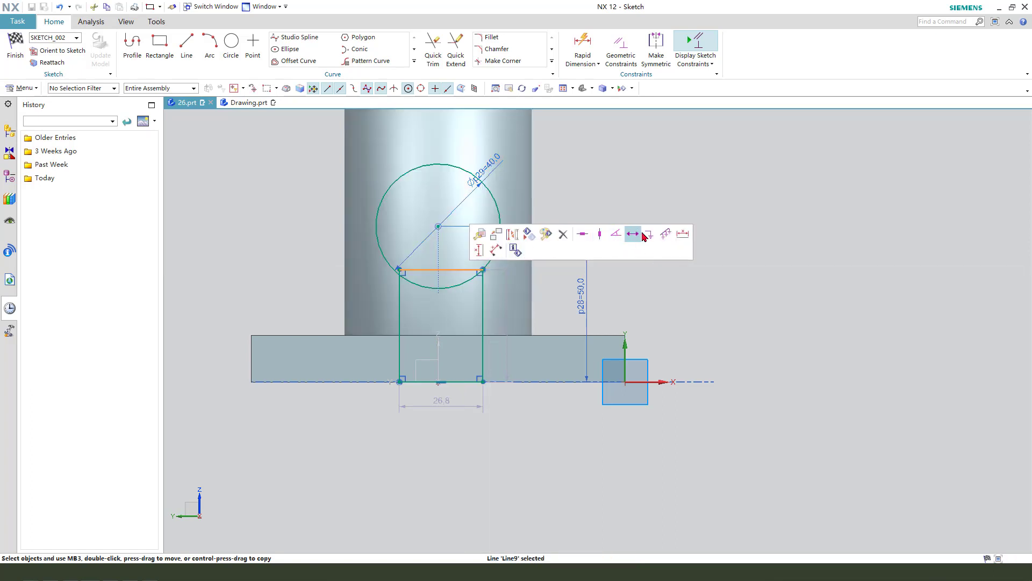
pyautogui.moveTo(484, 269); pyautogui.dragTo(453, 249)
pyautogui.doubleClick(453, 249)
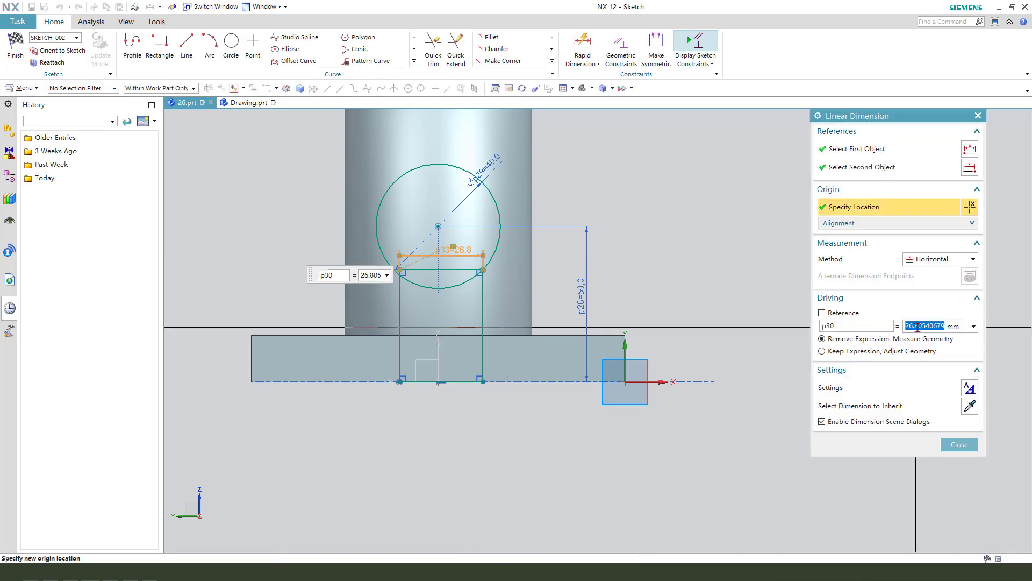
pyautogui.middleClick(491, 360)
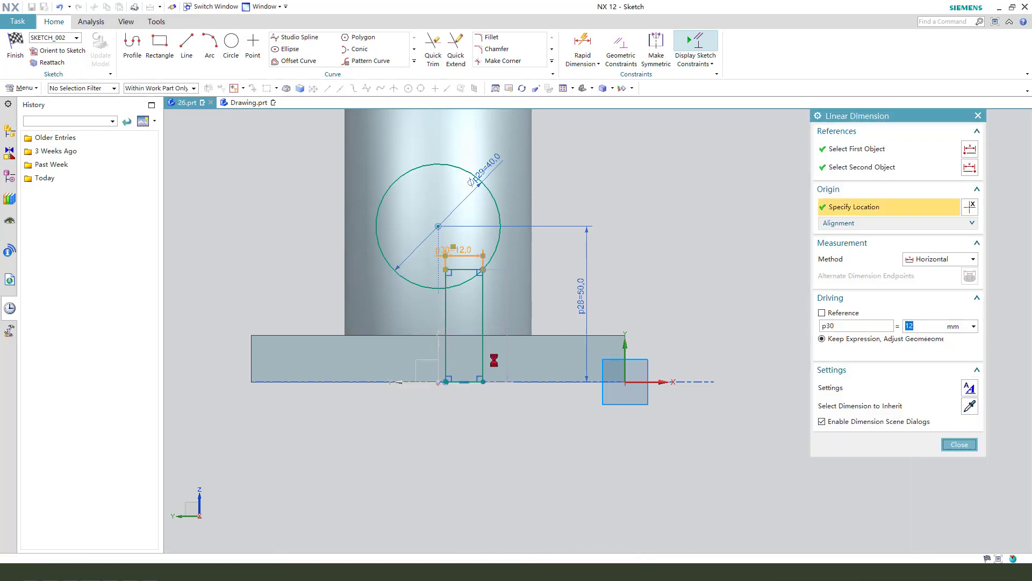
# - Center the rectangle under the circle by aligning its bottom line's midpoint with the Z axis
pyautogui.click(465, 383)
pyautogui.scroll(3, 449, 405)
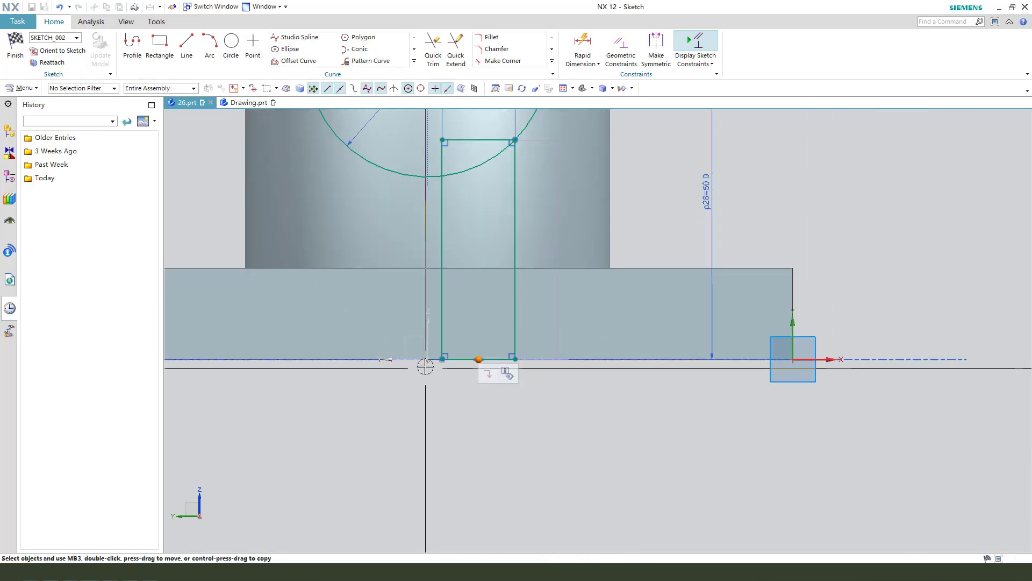
pyautogui.click(466, 327)
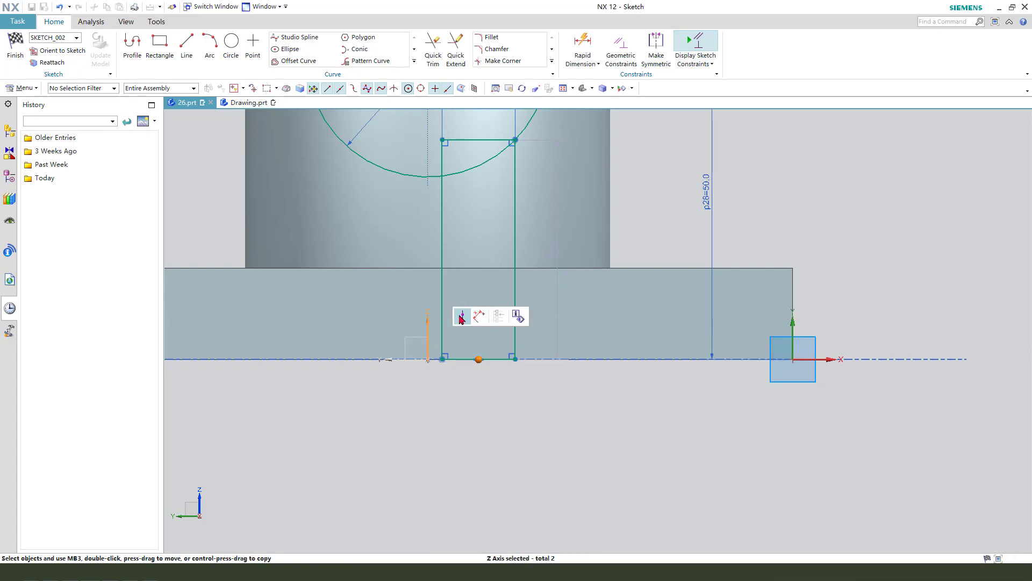
pyautogui.click(460, 318)
# - Convert the rectangle's upper line inside the circle to a reference line and finish the sketch
pyautogui.scroll(-3, 462, 322)
pyautogui.scroll(3, 414, 277)
pyautogui.scroll(2, 414, 277)
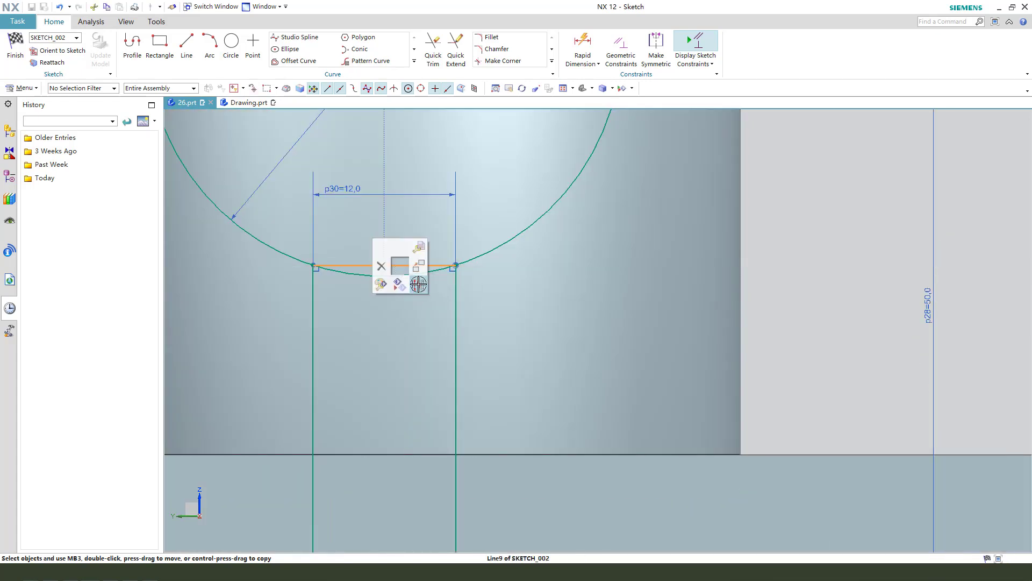
pyautogui.scroll(-5, 422, 292)
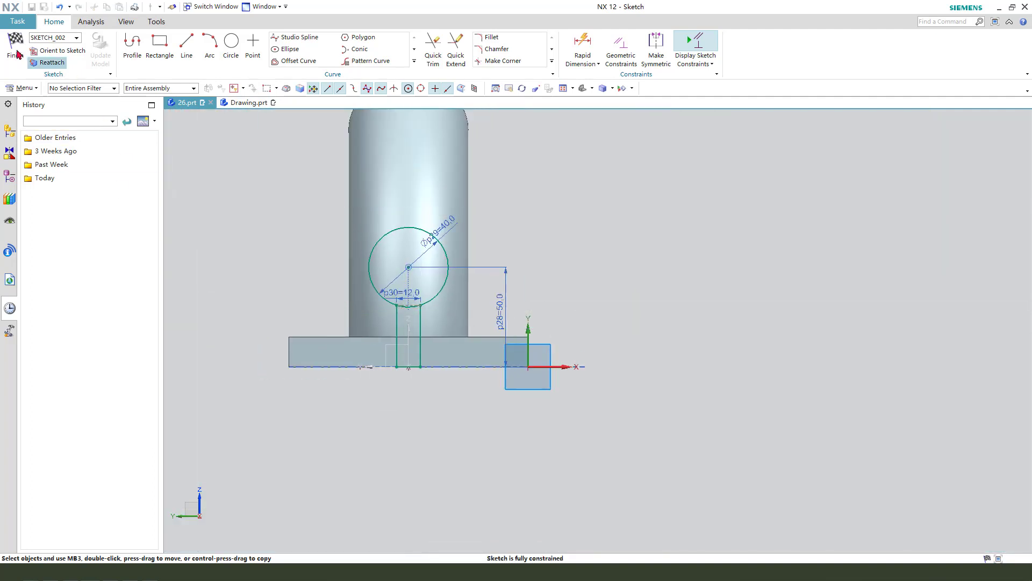
pyautogui.click(17, 53)
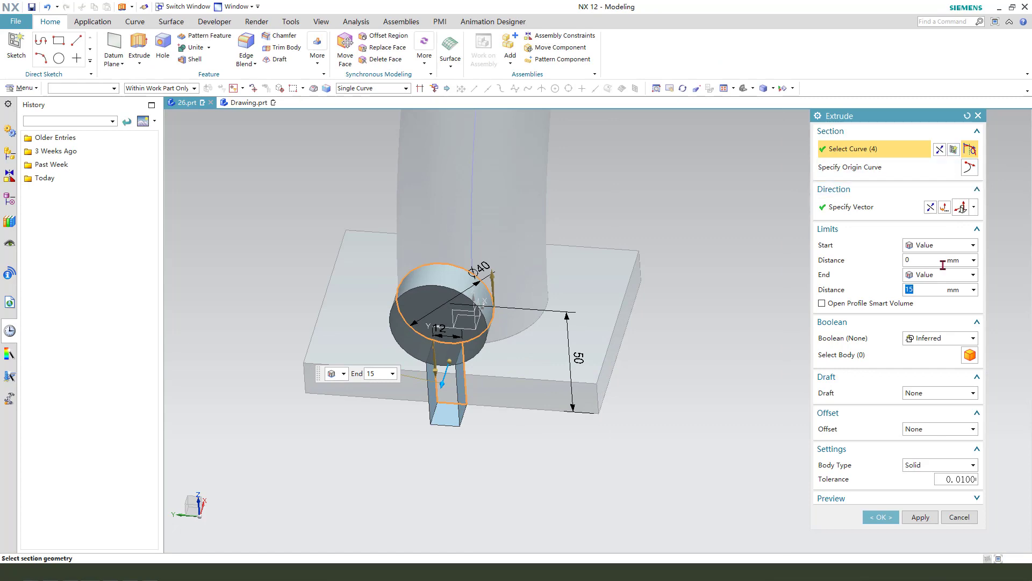
# - Reopen the Extrude section sketch, trim the circle's arc between the two vertical lines, and finish the sketch
pyautogui.click(952, 151)
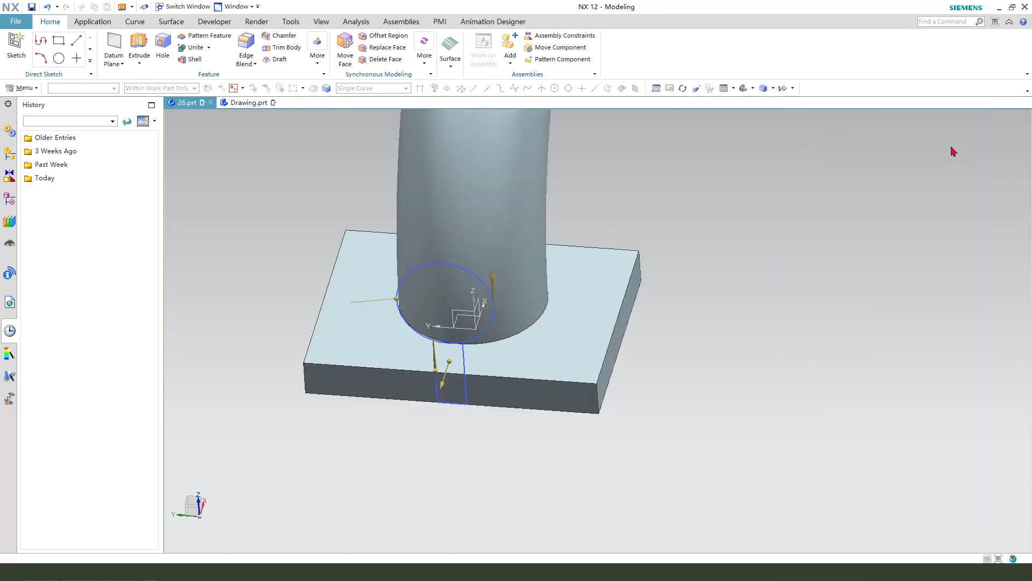
pyautogui.scroll(3, 597, 371)
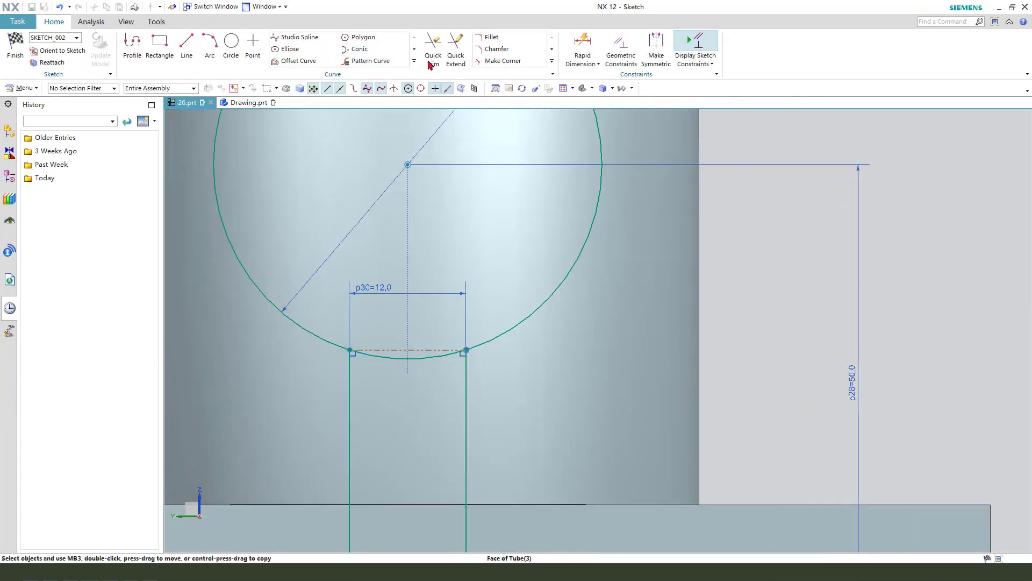
pyautogui.click(436, 59)
pyautogui.click(431, 358)
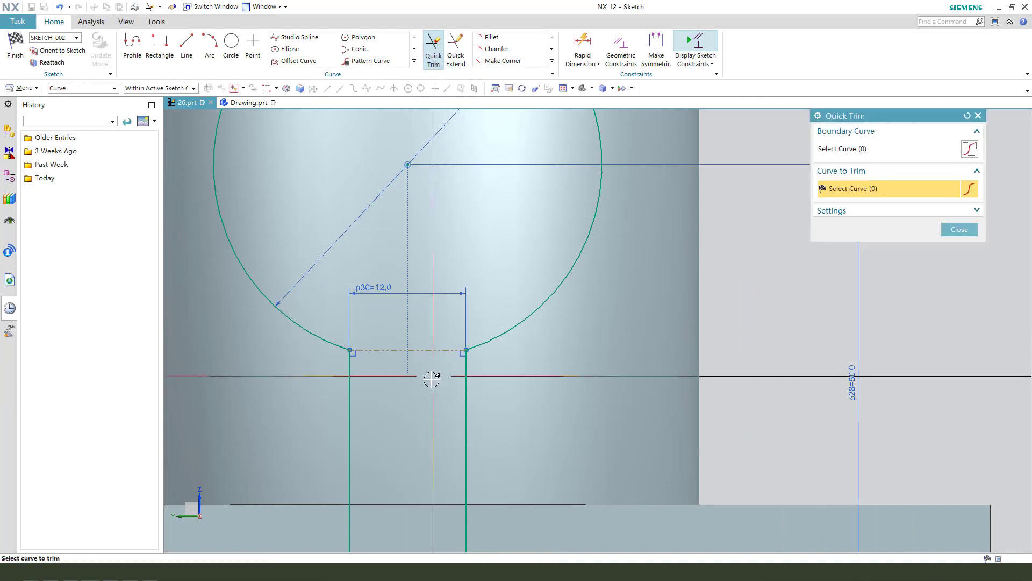
pyautogui.middleClick(411, 357)
pyautogui.scroll(-3, 410, 357)
pyautogui.click(16, 50)
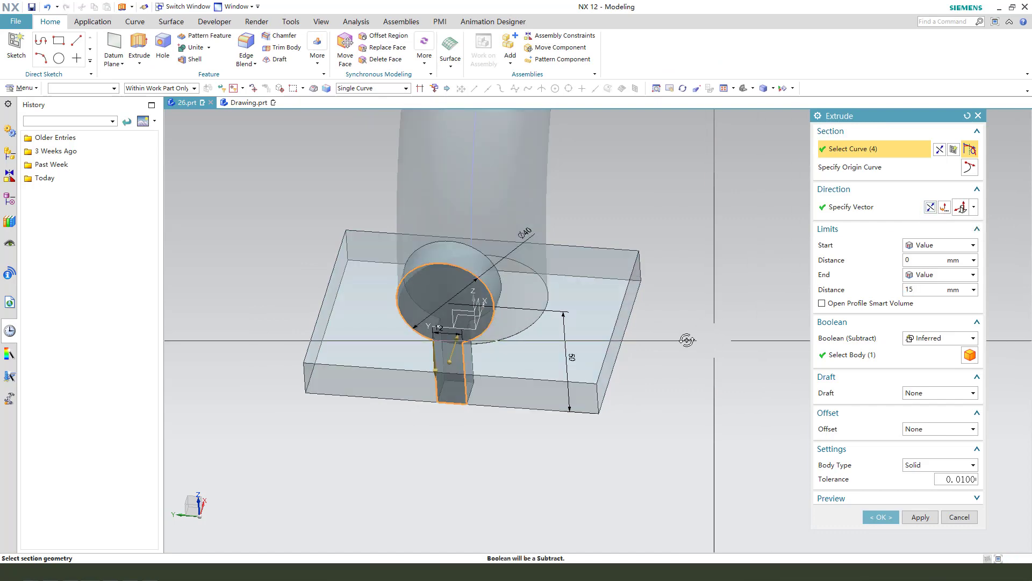
# - Extrude the boss and rib profile Until Next toward the curved pipe, using the Unite boolean
pyautogui.moveTo(685, 341); pyautogui.dragTo(669, 359, button='middle')
pyautogui.click(941, 275)
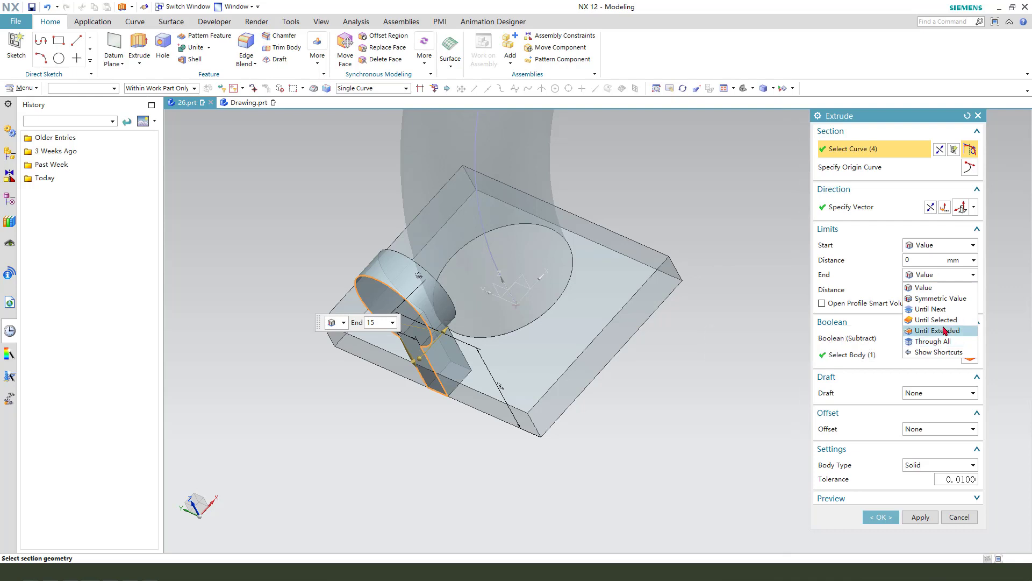
pyautogui.click(935, 310)
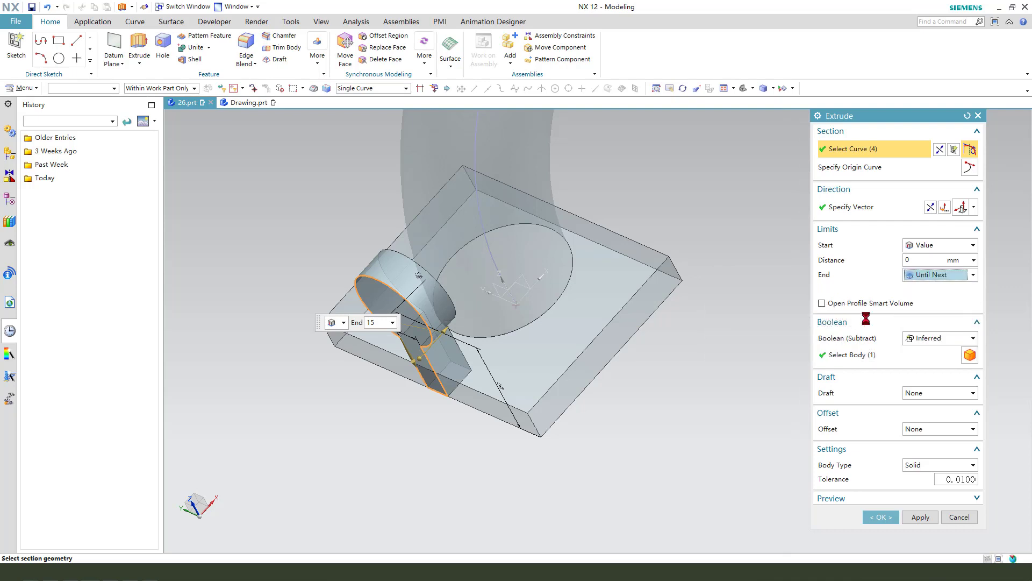
pyautogui.click(932, 325)
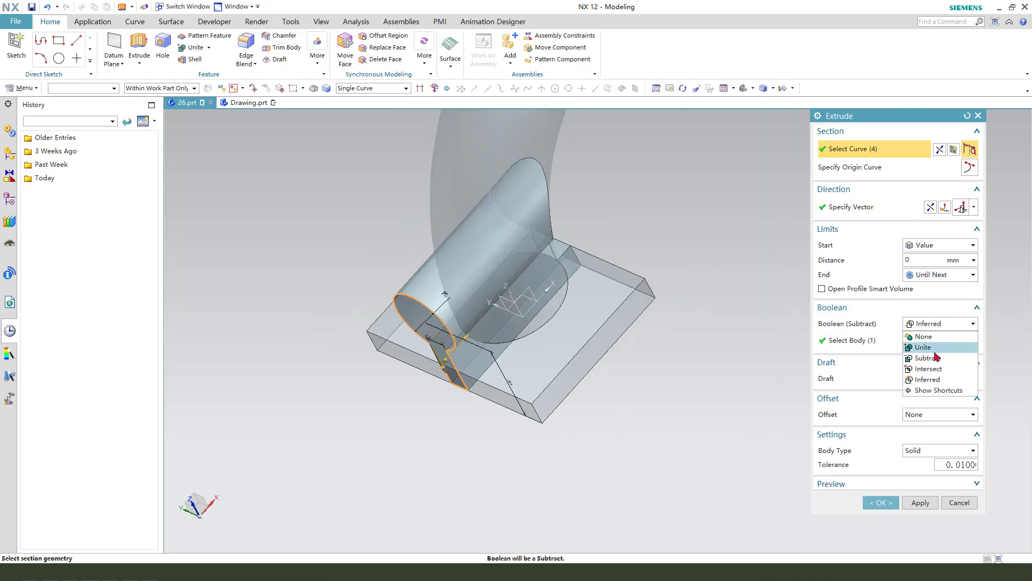
pyautogui.click(923, 347)
pyautogui.click(881, 502)
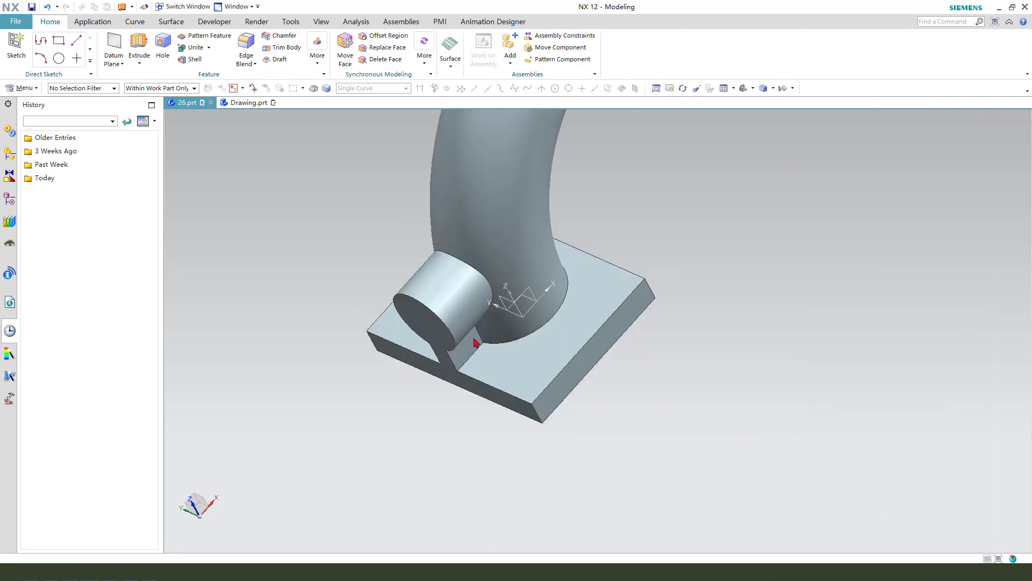
# - Start an Extrude section sketch on the pipe's upper end face and draw a concentric circle about 115 mm in diameter
pyautogui.moveTo(470, 341); pyautogui.dragTo(523, 261, button='middle')
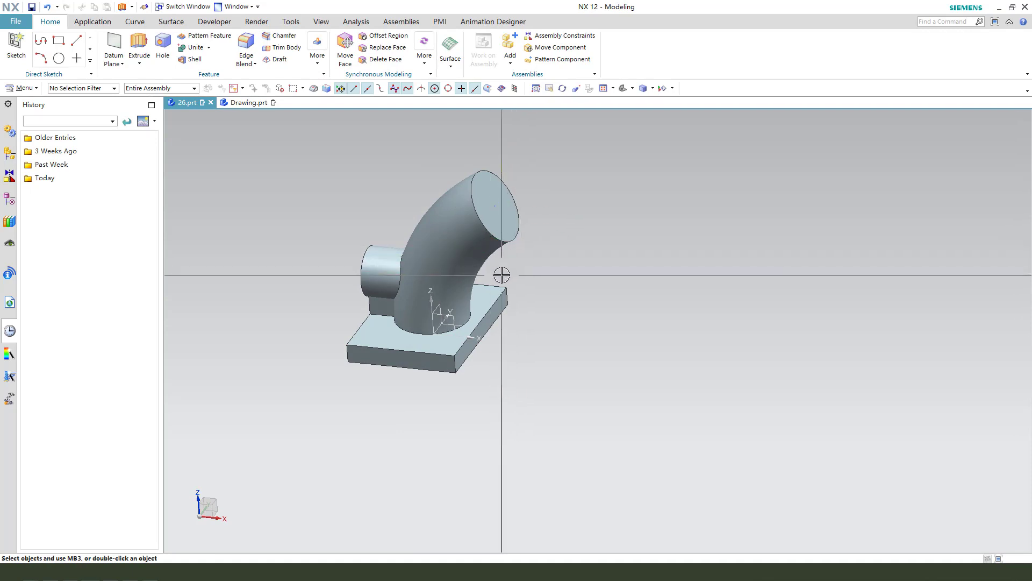
pyautogui.click(137, 40)
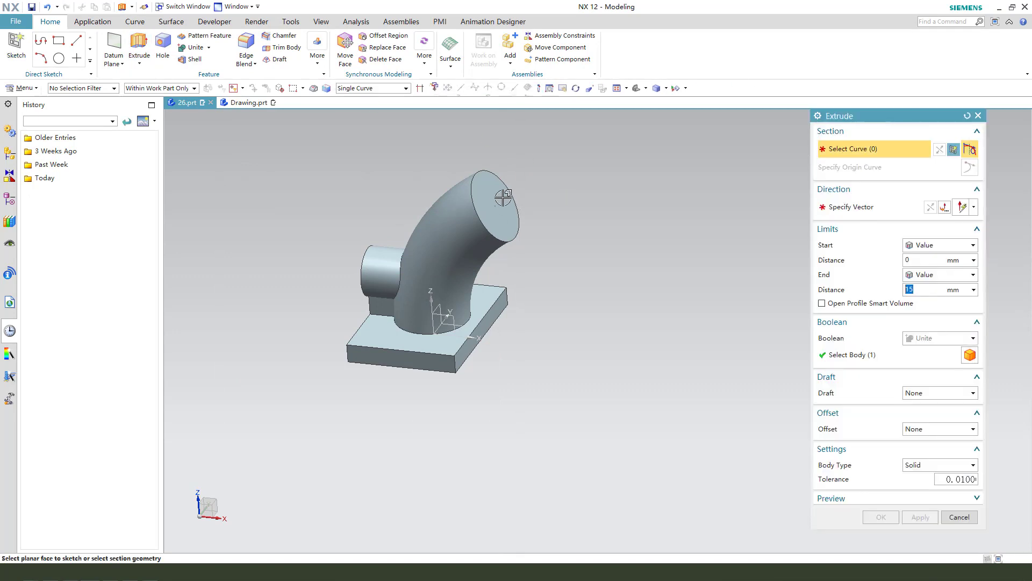
pyautogui.click(496, 205)
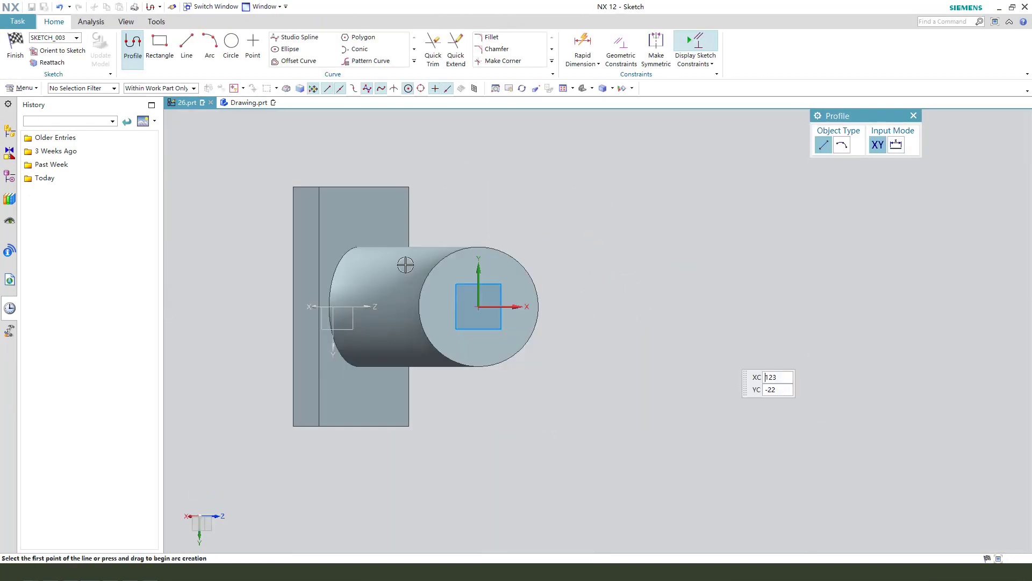
pyautogui.click(229, 47)
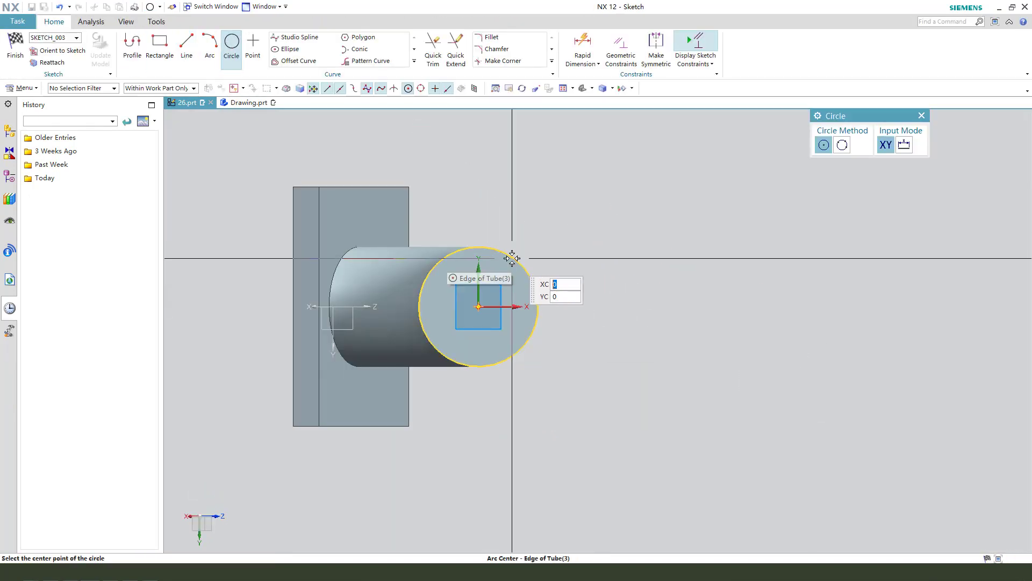
pyautogui.click(512, 257)
pyautogui.click(546, 215)
pyautogui.press('Escape')
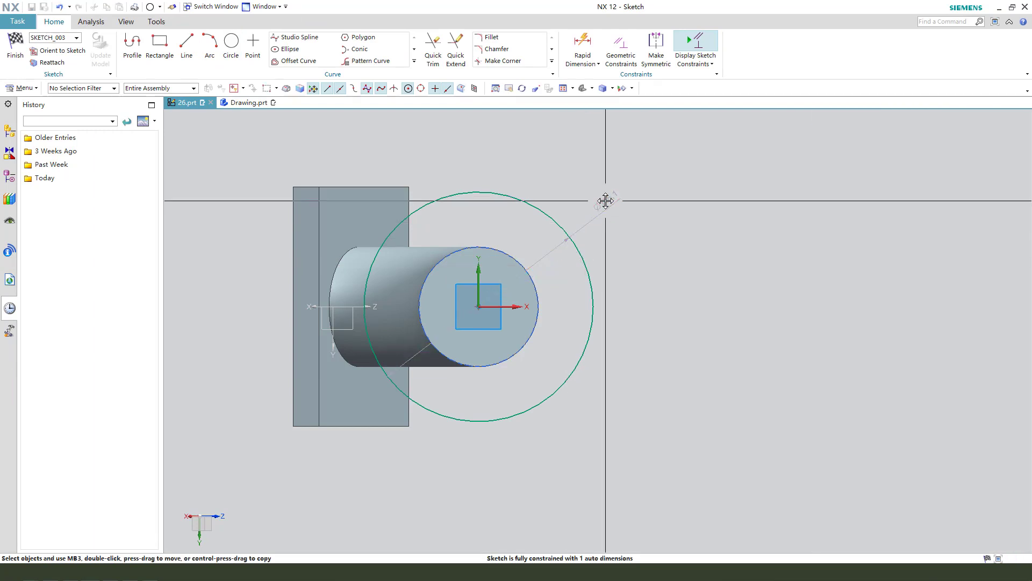
# - Set the flange circle's diameter to 110 mm
pyautogui.doubleClick(652, 208)
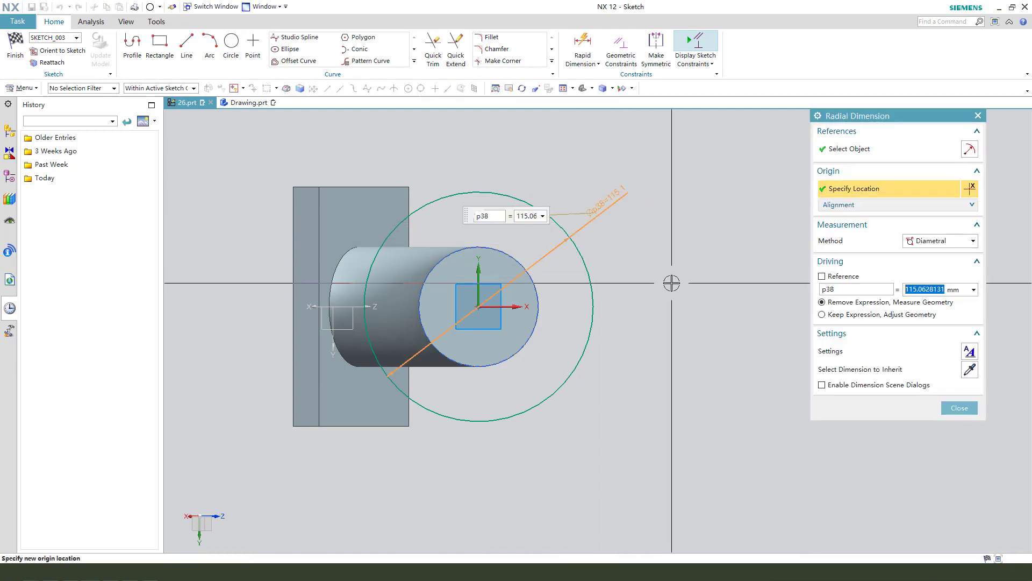
pyautogui.write('110')
pyautogui.press('Return')
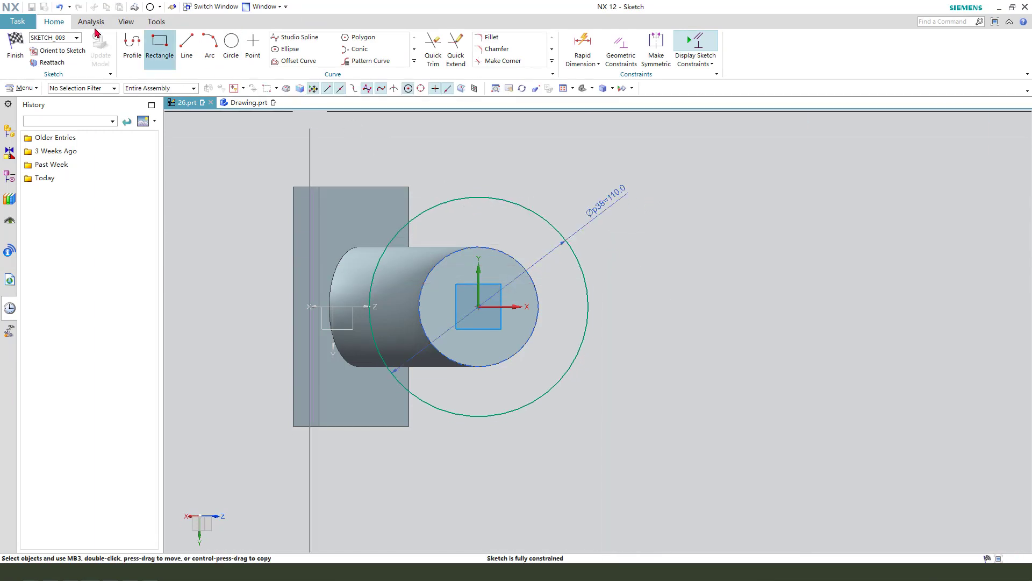
# - Finish the sketch and extrude the flange circle 12 mm back toward the pipe, united with the body
pyautogui.click(16, 49)
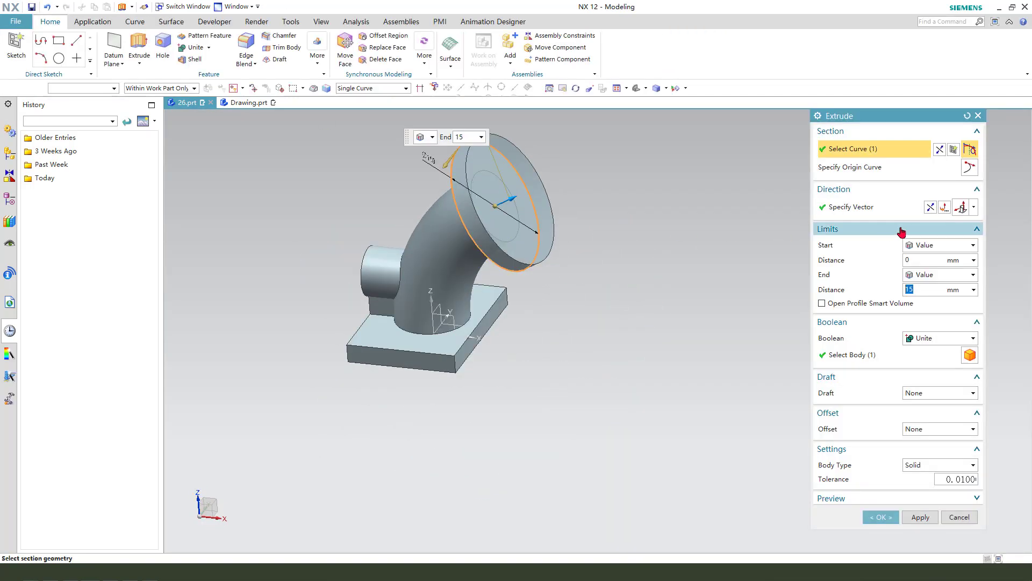
pyautogui.click(932, 290)
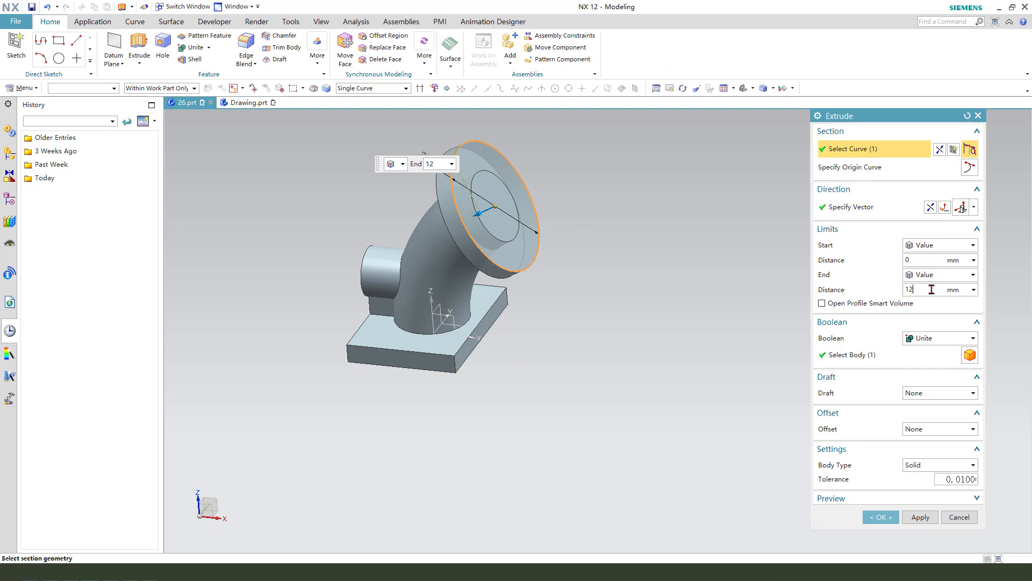
pyautogui.click(908, 366)
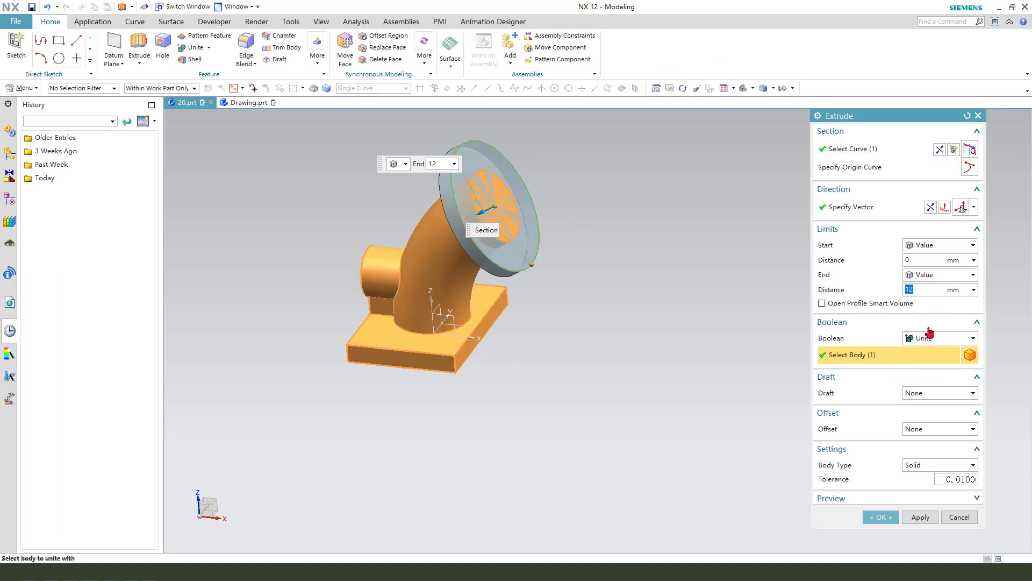
pyautogui.click(881, 517)
# - Consult the pad detail in Drawing.prt and start an Extrude section sketch on the XZ datum plane of 26.prt
pyautogui.moveTo(511, 311); pyautogui.dragTo(544, 291, button='middle')
pyautogui.moveTo(510, 249)
pyautogui.mouseDown(button='middle')
pyautogui.moveTo(526, 253)
pyautogui.moveTo(514, 250)
pyautogui.mouseUp(button='middle')
pyautogui.click(235, 105)
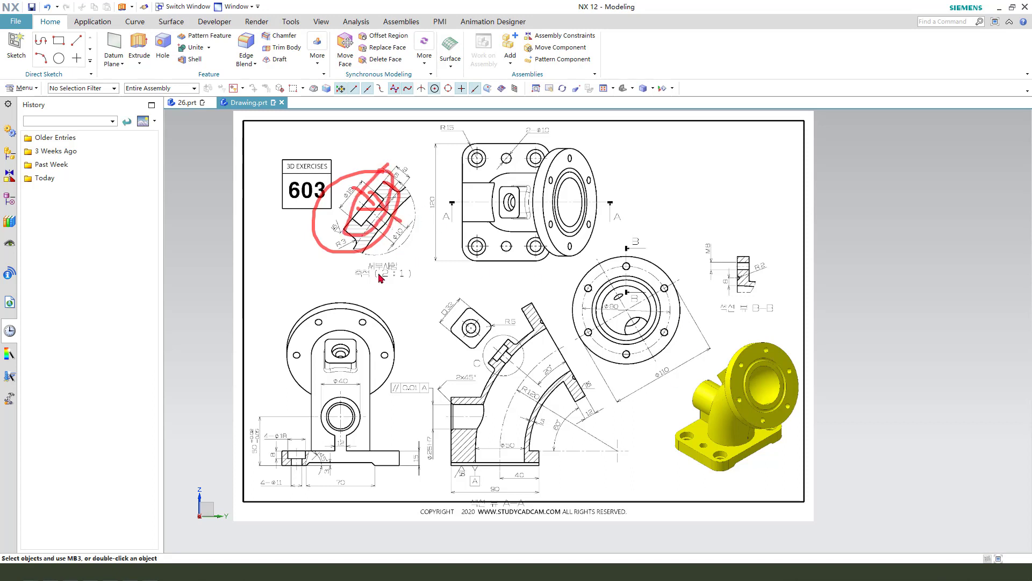
pyautogui.click(186, 102)
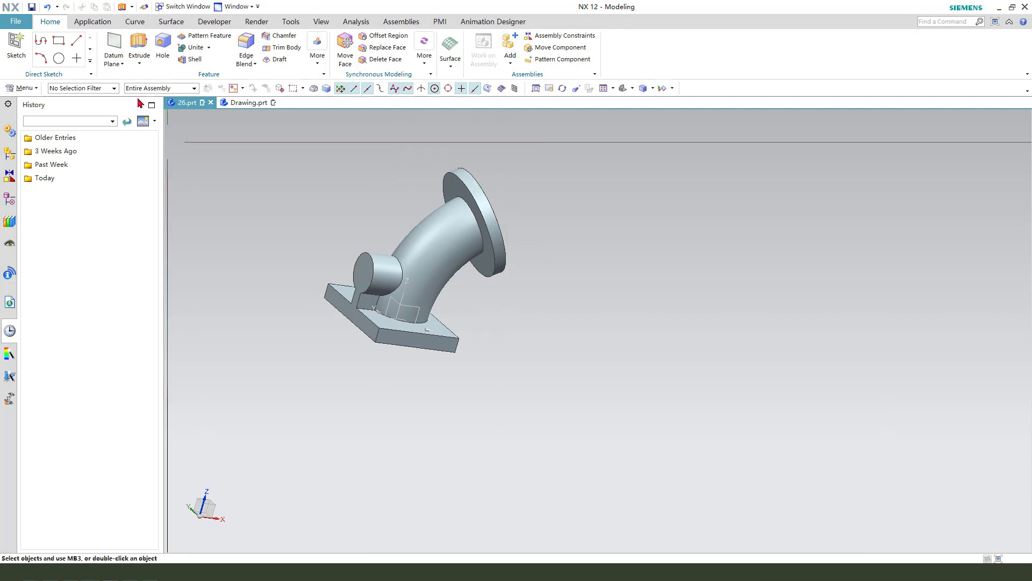
pyautogui.click(139, 43)
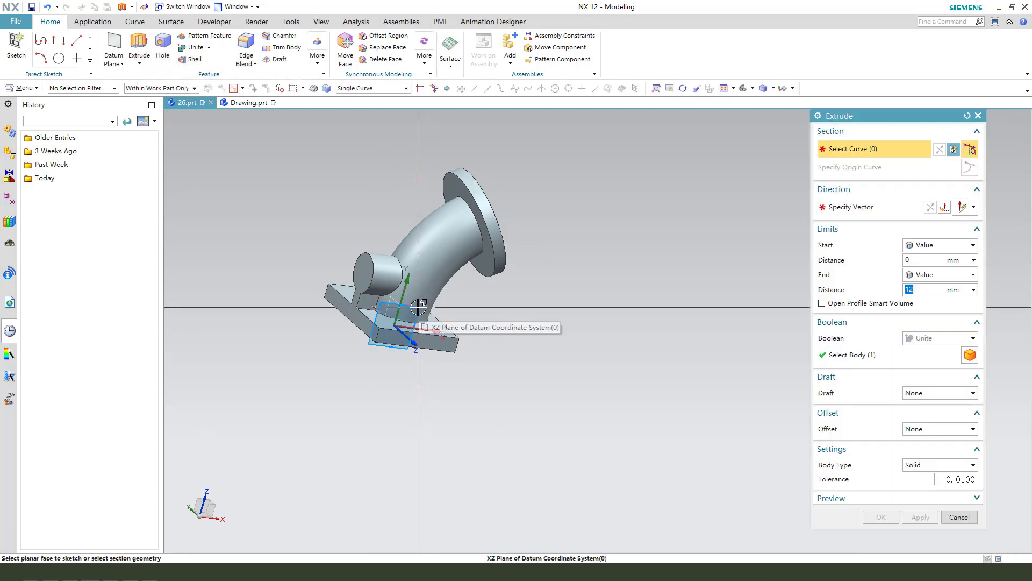
pyautogui.click(418, 307)
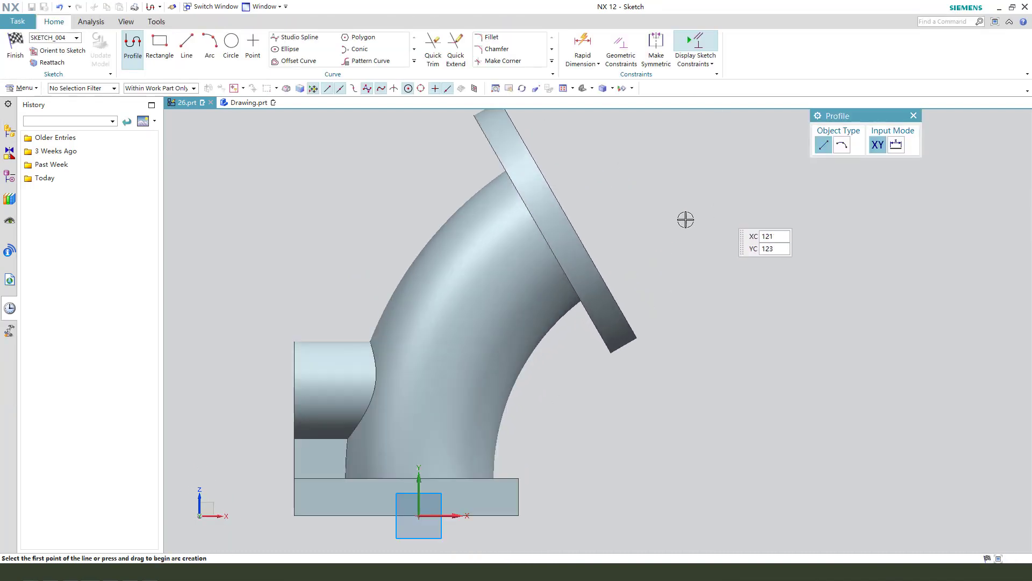
# - Set the view's rendering style to Static Wireframe so the pipe's centreline arc can be used in the sketch
pyautogui.scroll(-3, 567, 295)
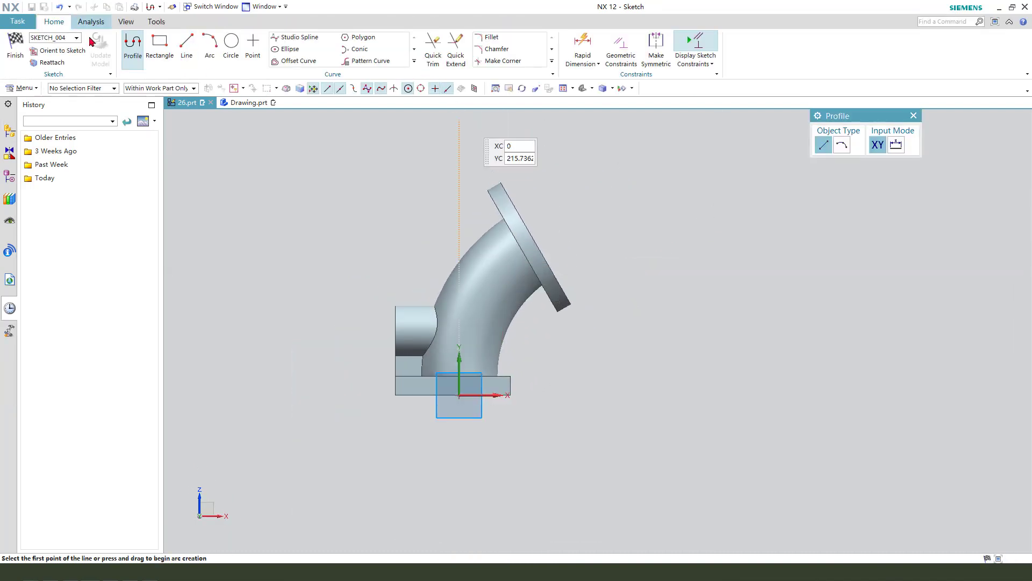
pyautogui.click(127, 23)
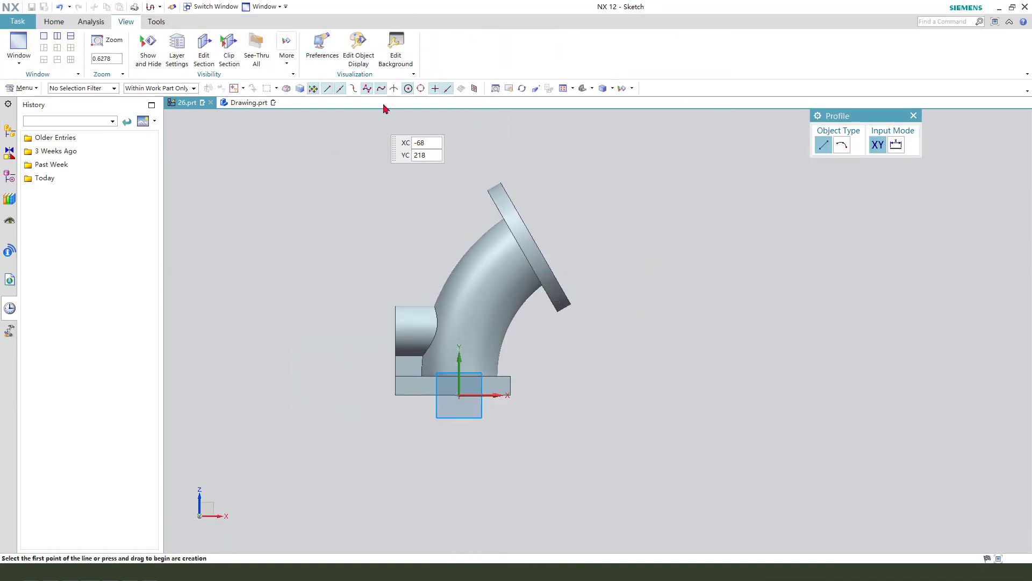
pyautogui.click(56, 23)
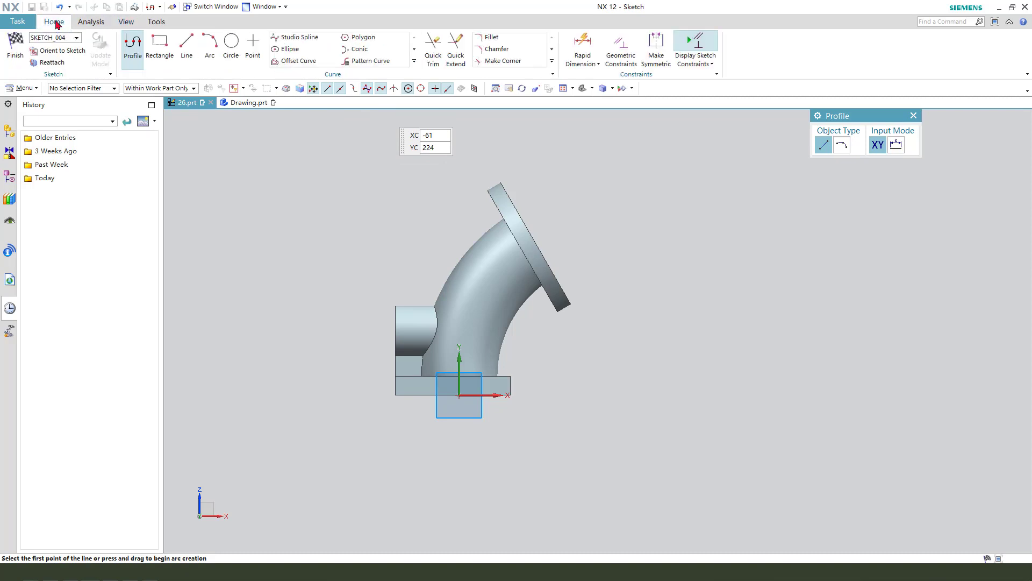
pyautogui.click(613, 90)
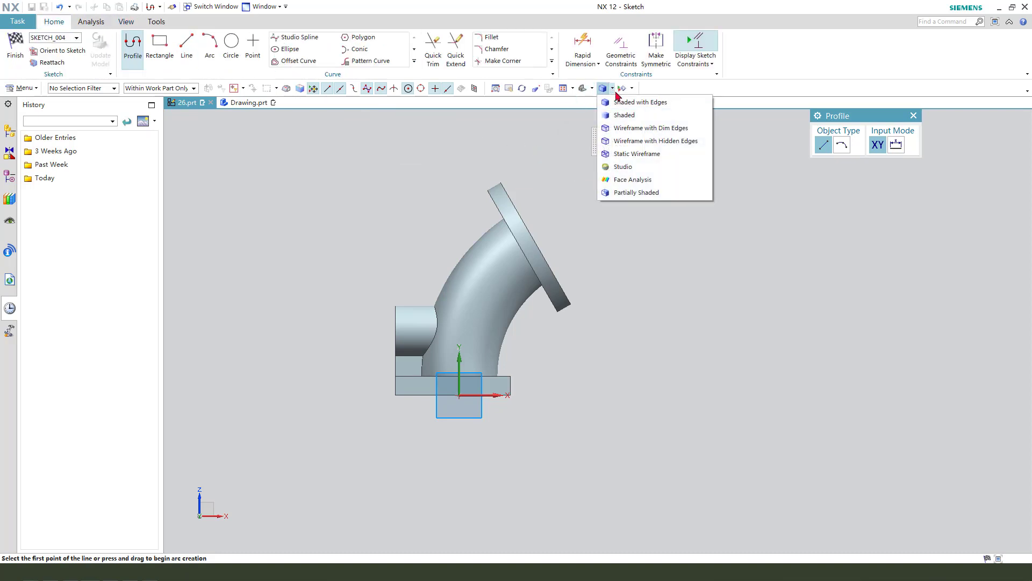
pyautogui.click(626, 142)
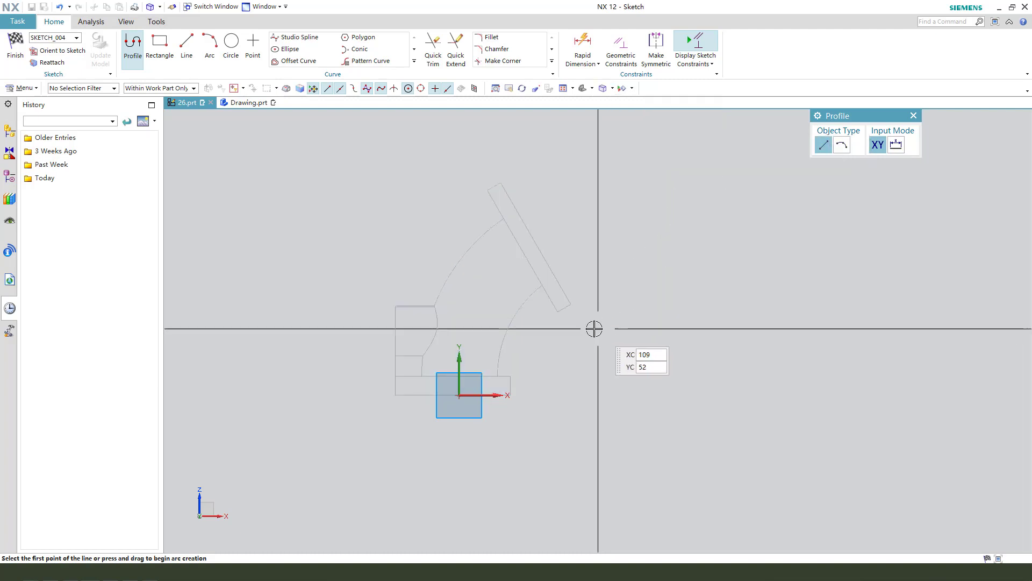
pyautogui.click(614, 89)
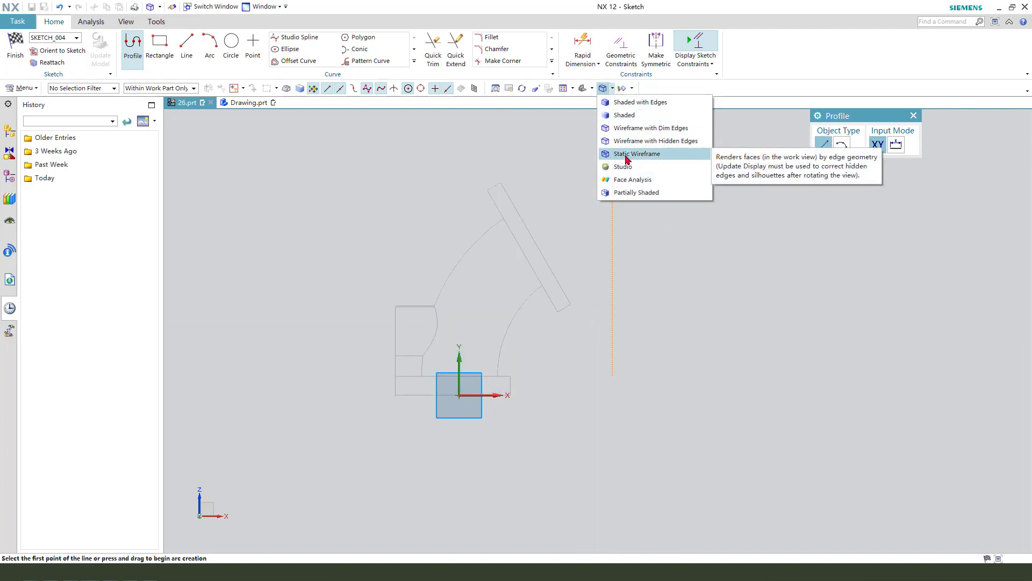
pyautogui.click(626, 154)
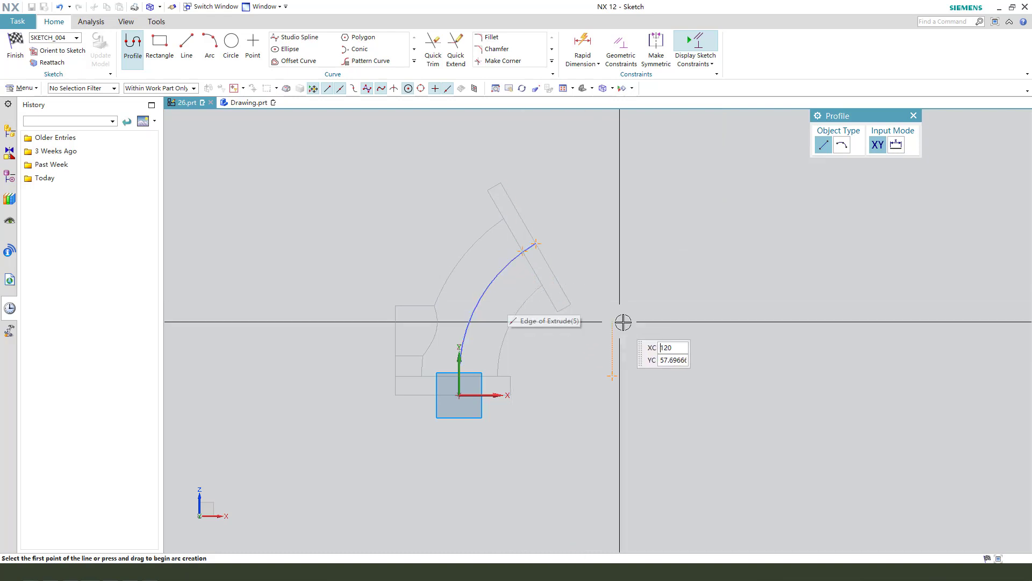
# - Draw a line about 53.5 mm long crossing the pipe's centreline arc, perpendicular to it and pointing outward
pyautogui.scroll(1, 539, 299)
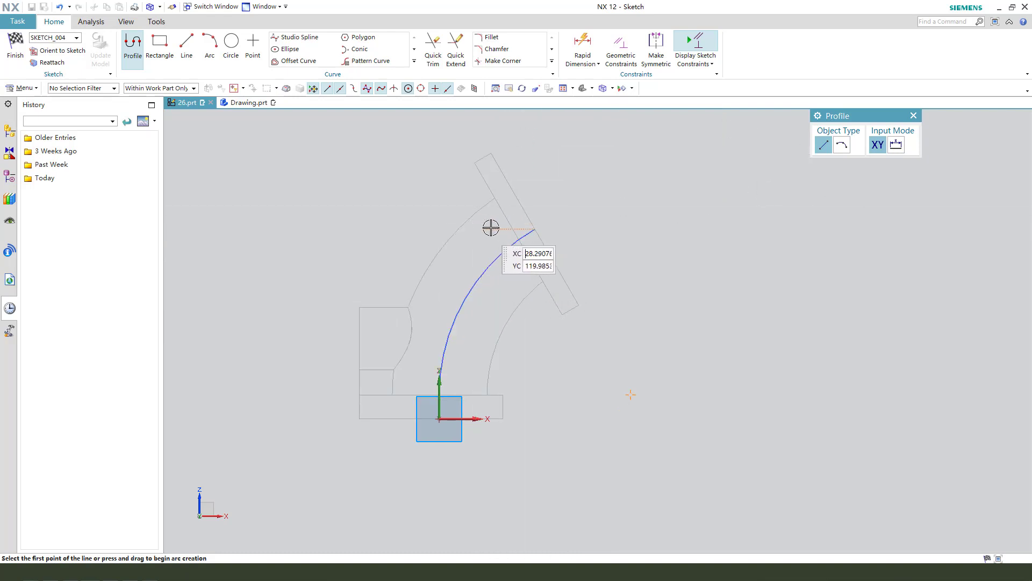
pyautogui.click(487, 264)
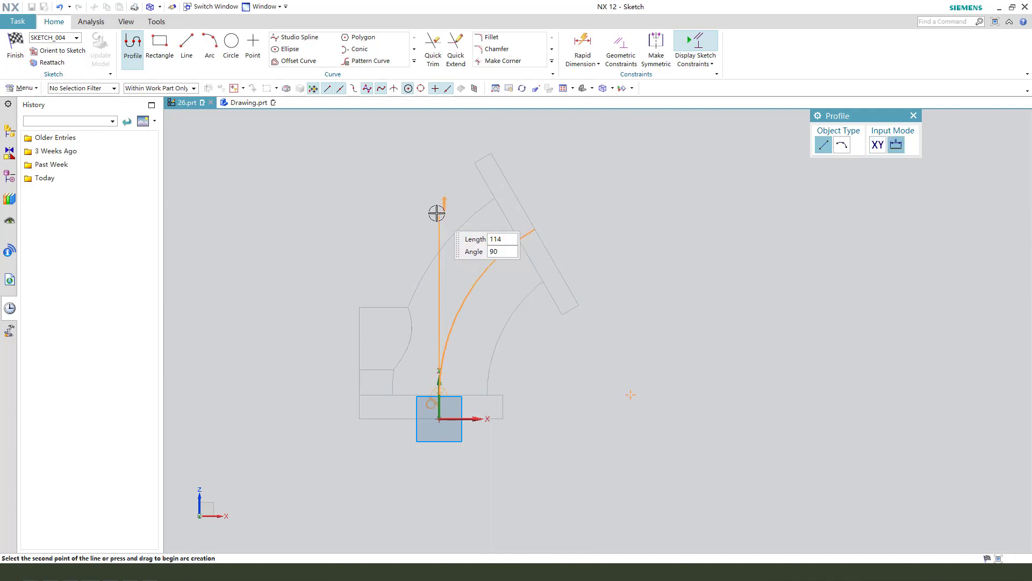
pyautogui.press('Escape')
pyautogui.click(503, 281)
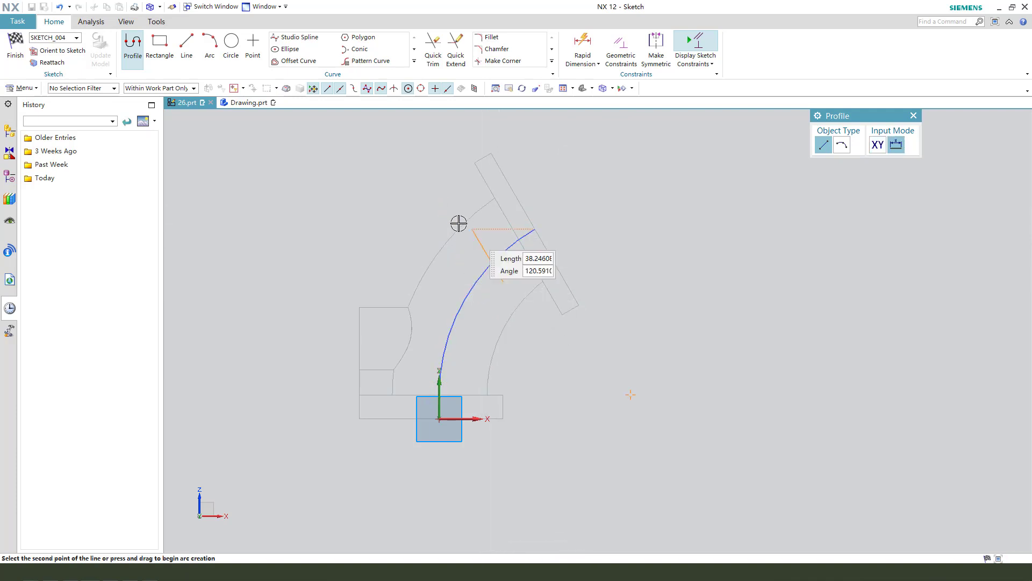
pyautogui.click(431, 222)
pyautogui.press('Escape')
pyautogui.press('Escape')
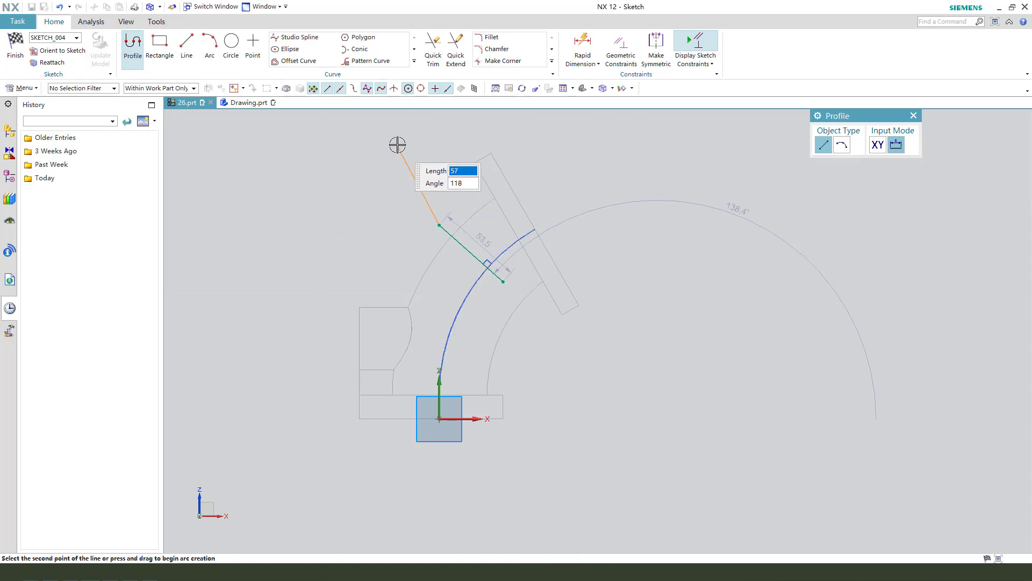
pyautogui.scroll(1, 469, 196)
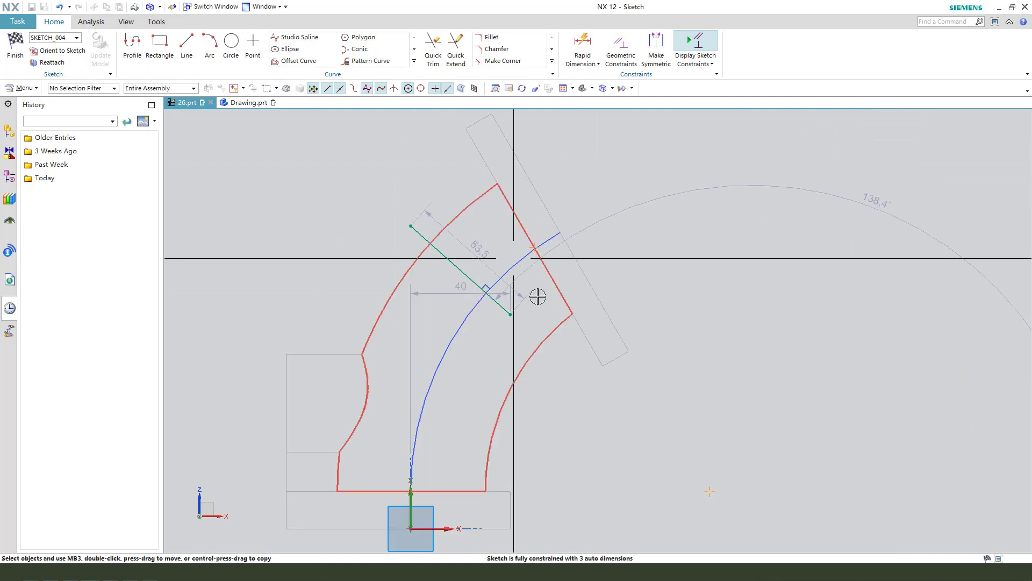
pyautogui.scroll(1, 513, 255)
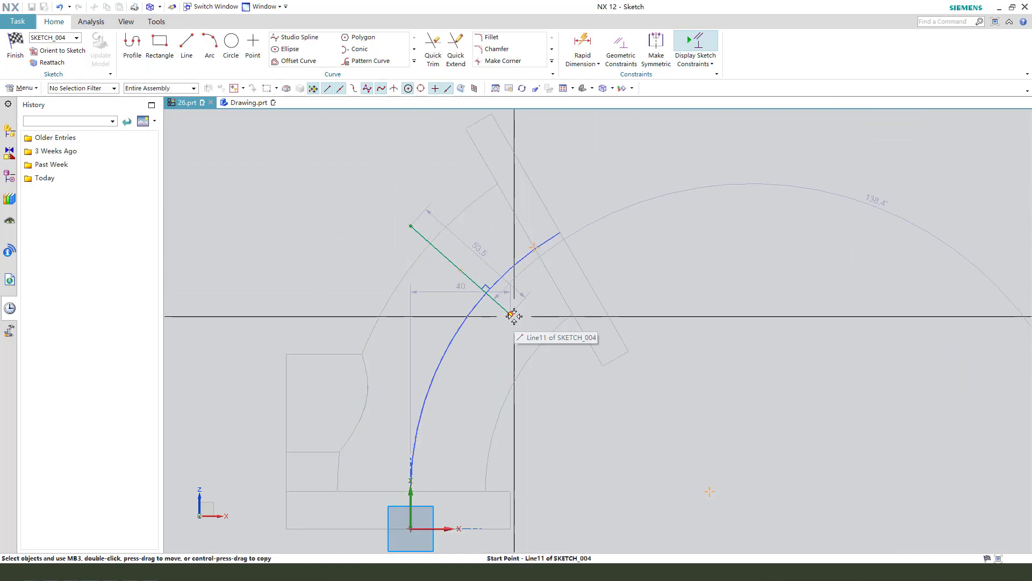
pyautogui.click(522, 259)
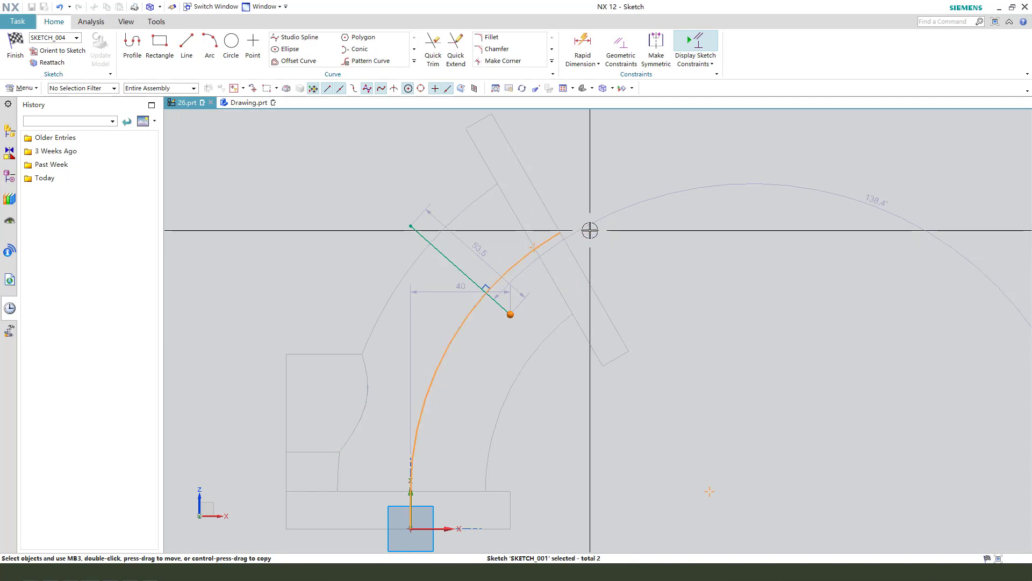
pyautogui.rightClick(525, 256)
pyautogui.click(676, 334)
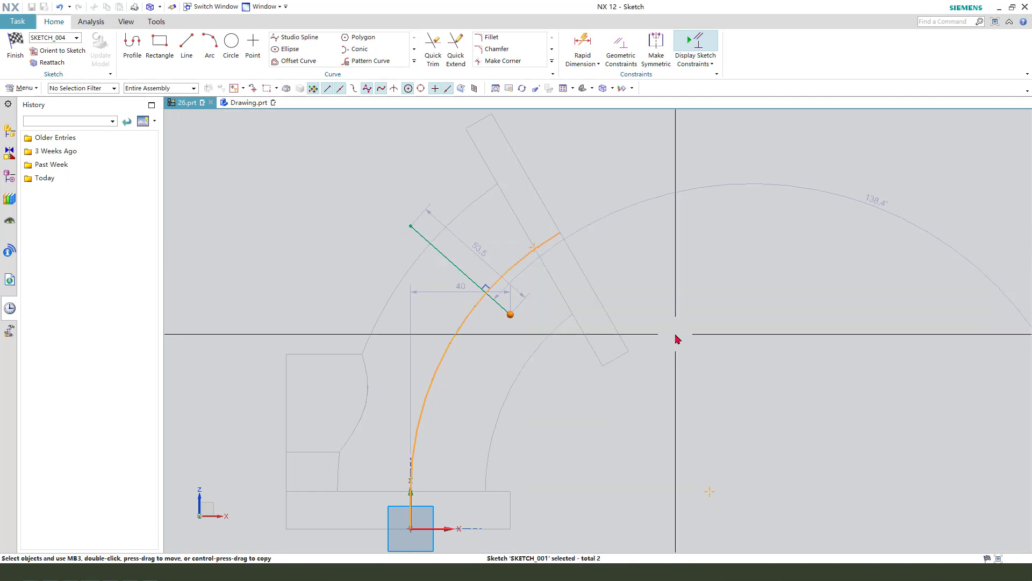
pyautogui.press('Escape')
# - Constrain the perpendicular line's inner endpoint onto the pipe's centreline arc with a Point on Curve constraint
pyautogui.scroll(1, 422, 230)
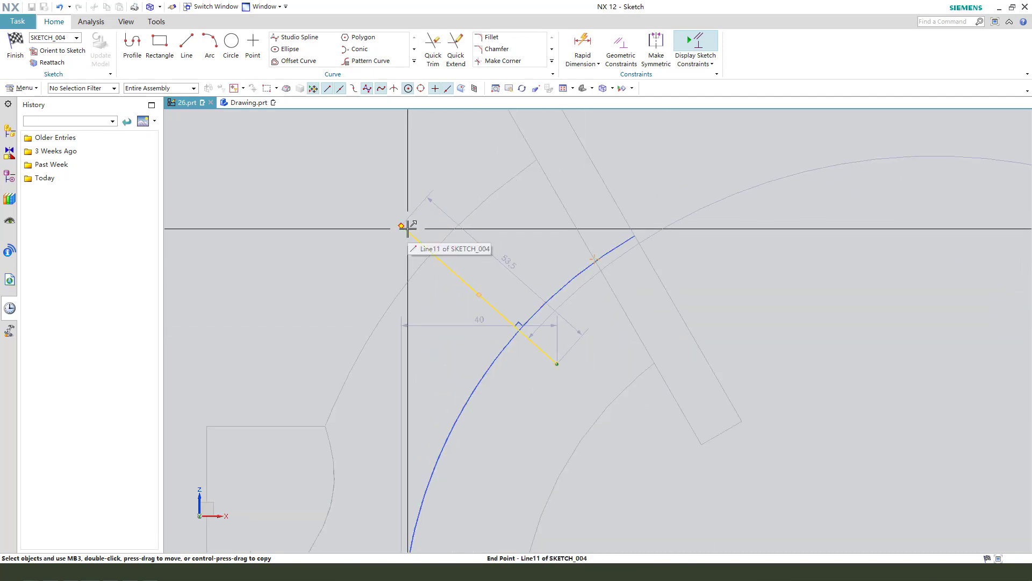
pyautogui.scroll(-1, 464, 248)
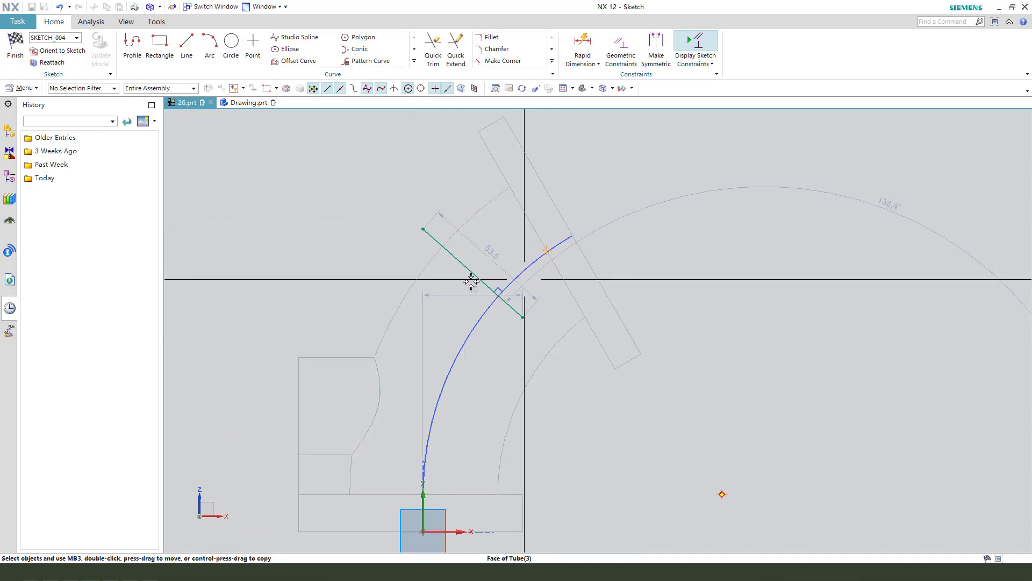
pyautogui.scroll(1, 400, 277)
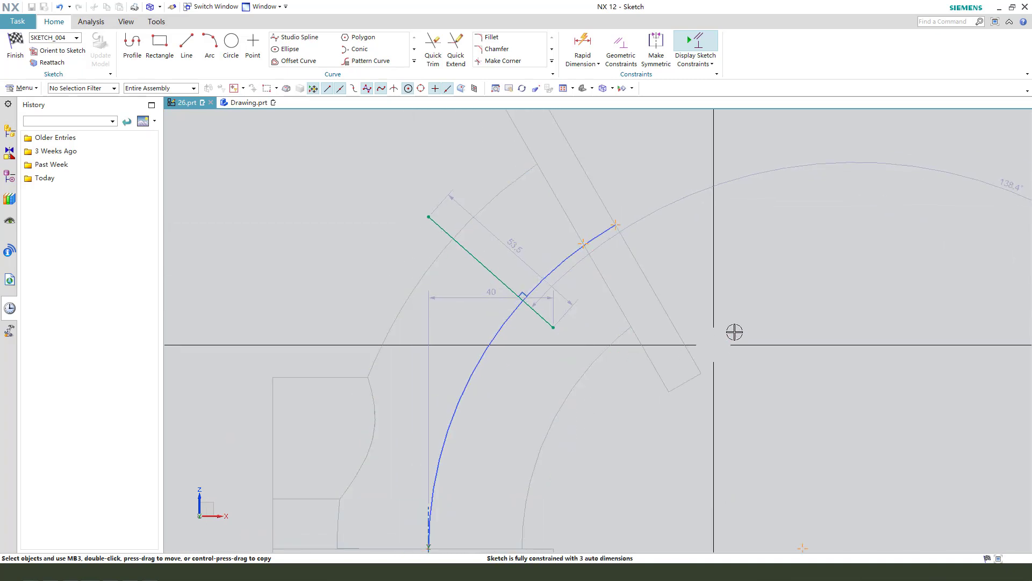
pyautogui.press('c')
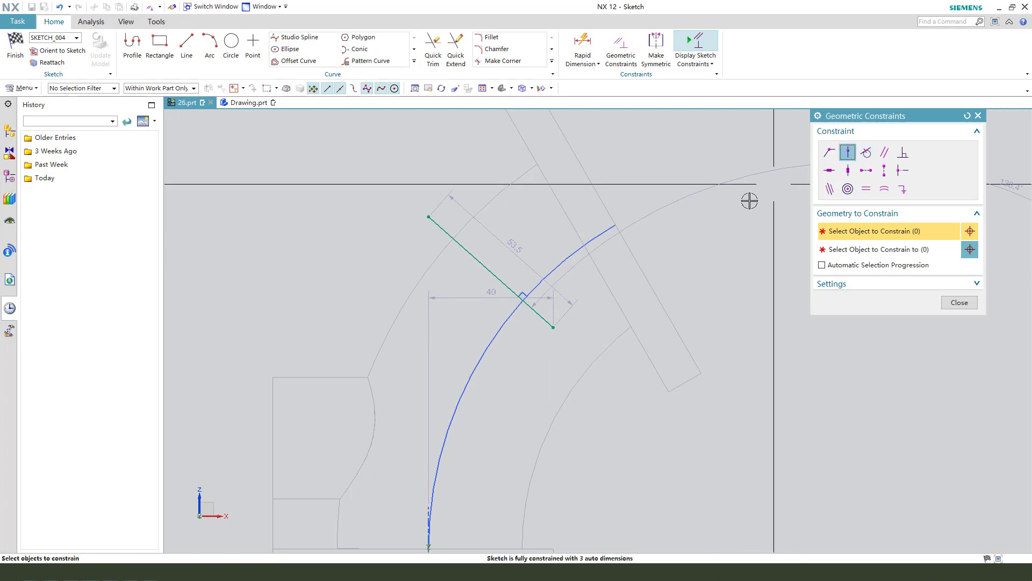
pyautogui.click(554, 323)
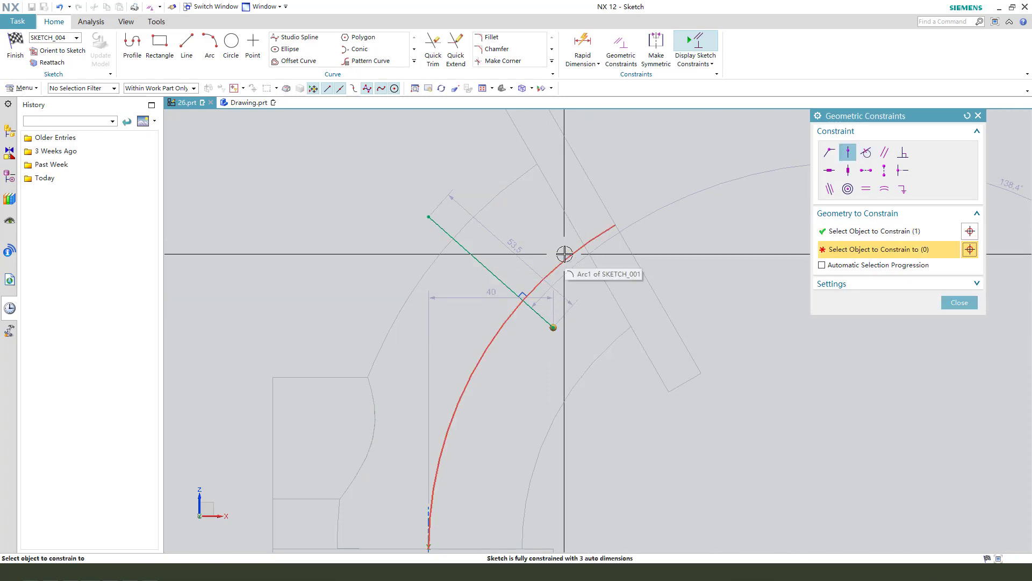
pyautogui.click(566, 253)
pyautogui.click(959, 303)
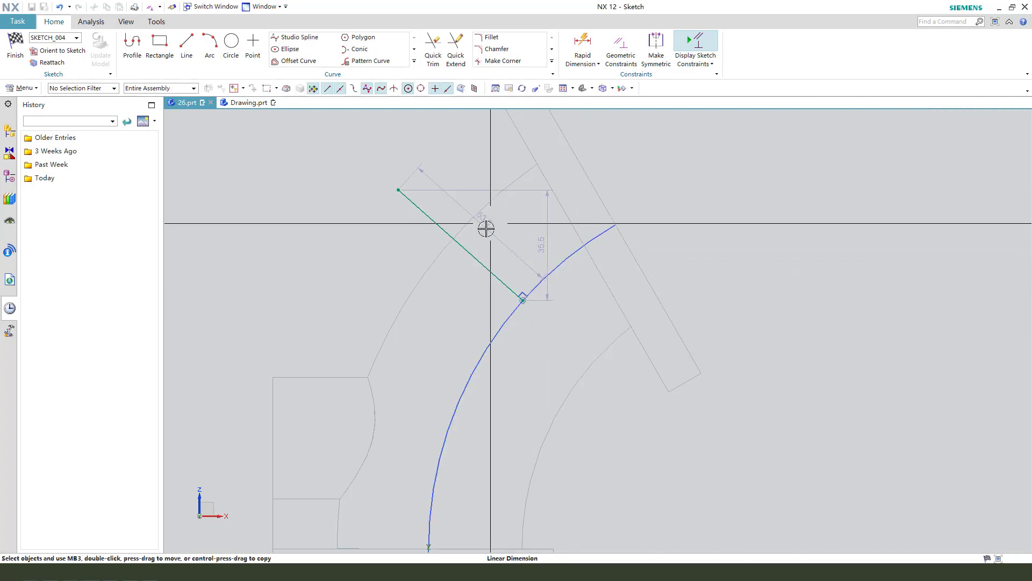
# - Set the perpendicular line's length to 30+9 mm and move the line back along the arc to the pipe's upper-middle portion
pyautogui.moveTo(486, 226); pyautogui.dragTo(442, 272)
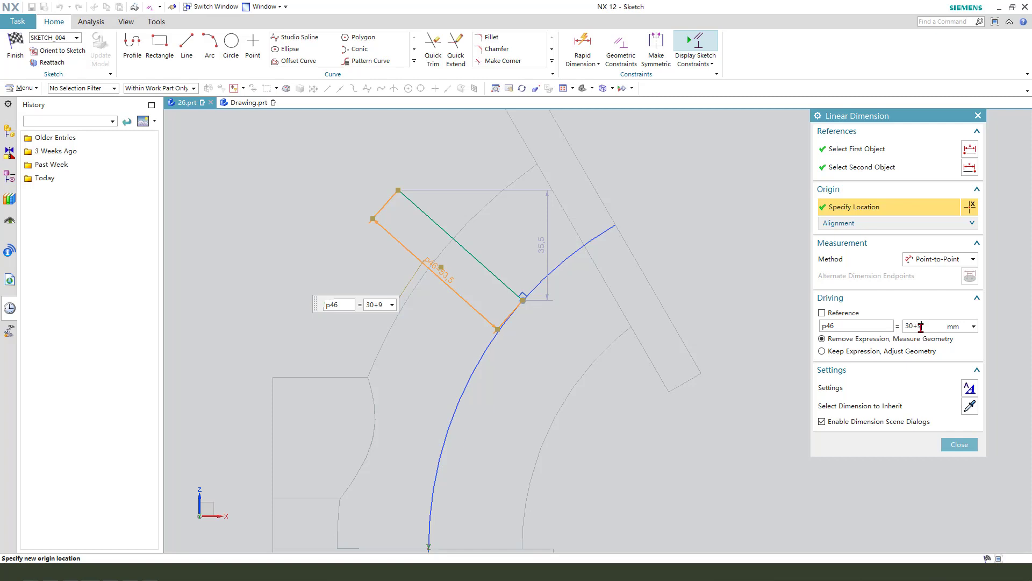
pyautogui.middleClick(745, 295)
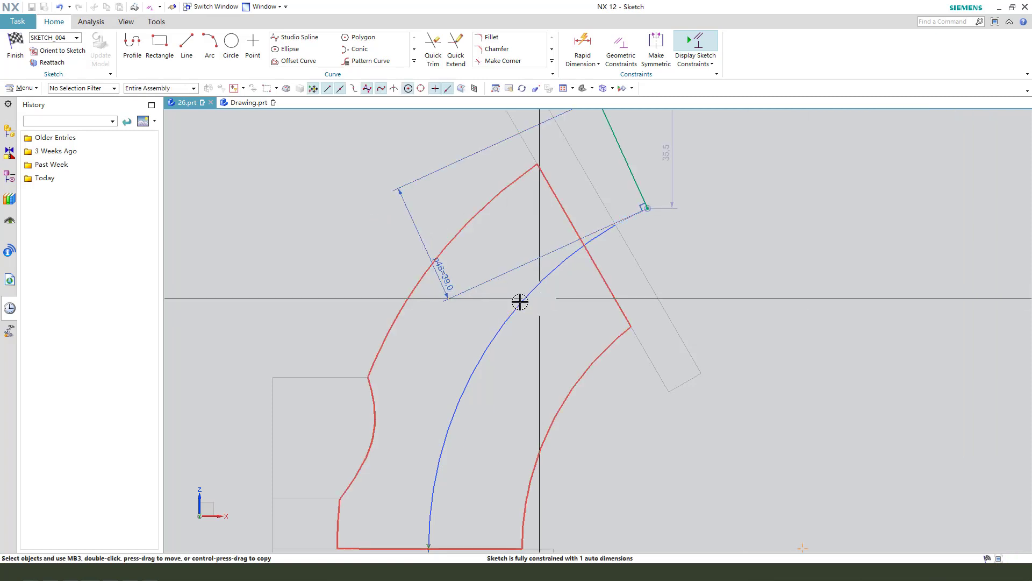
pyautogui.scroll(-2, 463, 315)
pyautogui.scroll(1, 555, 186)
pyautogui.moveTo(551, 175)
pyautogui.mouseDown()
pyautogui.moveTo(509, 185)
pyautogui.moveTo(389, 250)
pyautogui.mouseUp()
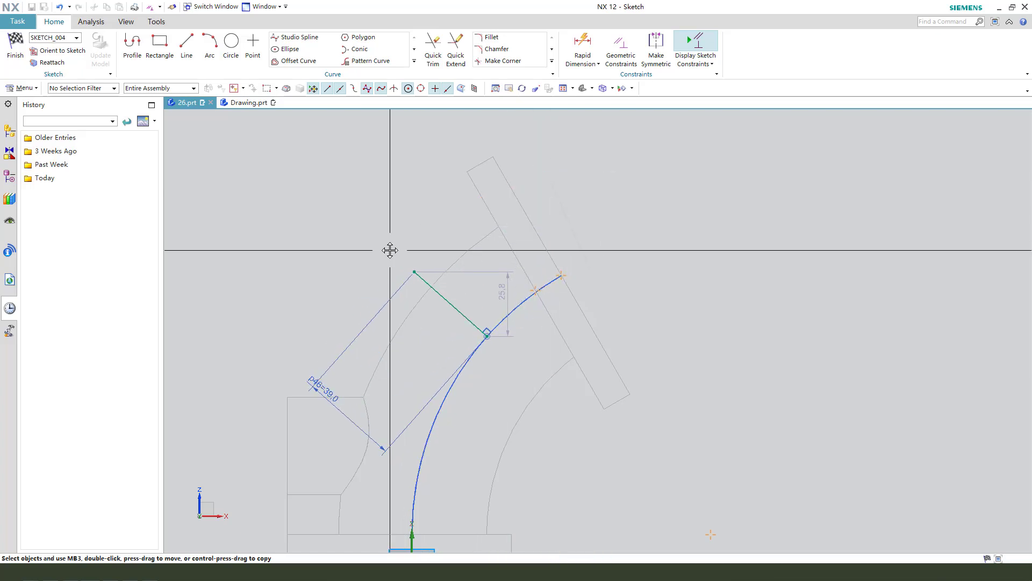
pyautogui.scroll(-1, 463, 218)
pyautogui.scroll(1, 502, 357)
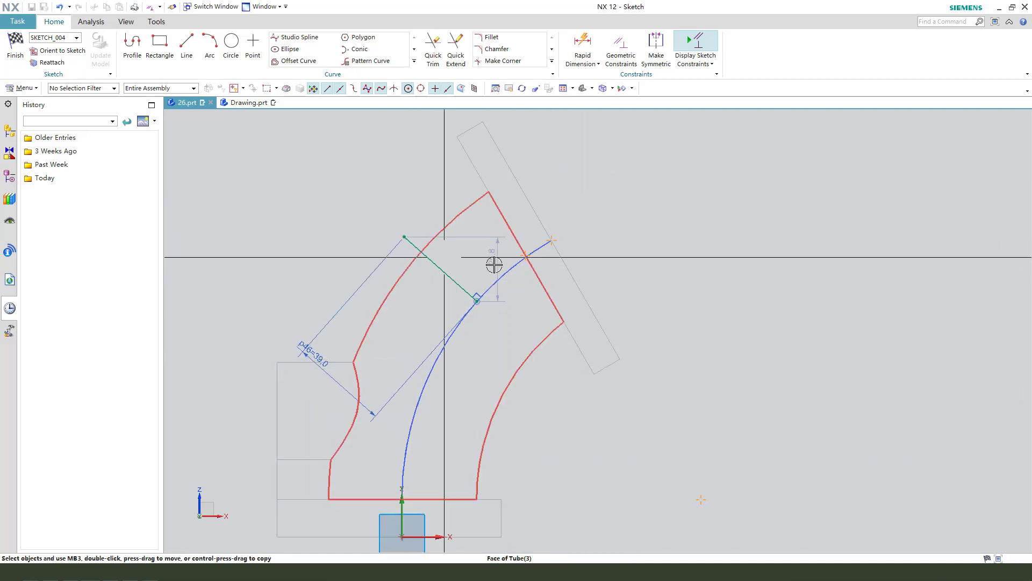
pyautogui.press('d')
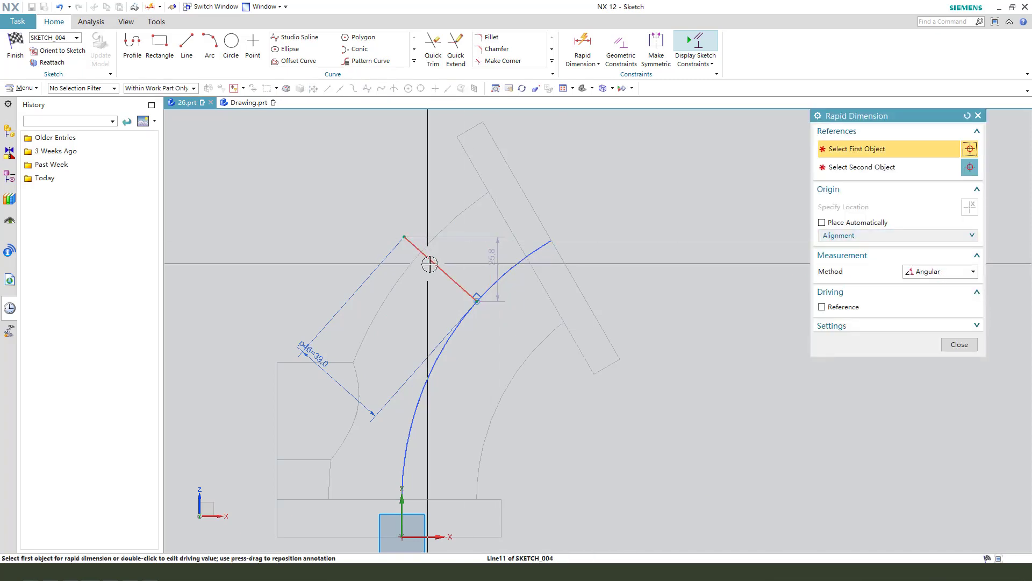
pyautogui.click(429, 260)
pyautogui.press('Escape')
pyautogui.press('d')
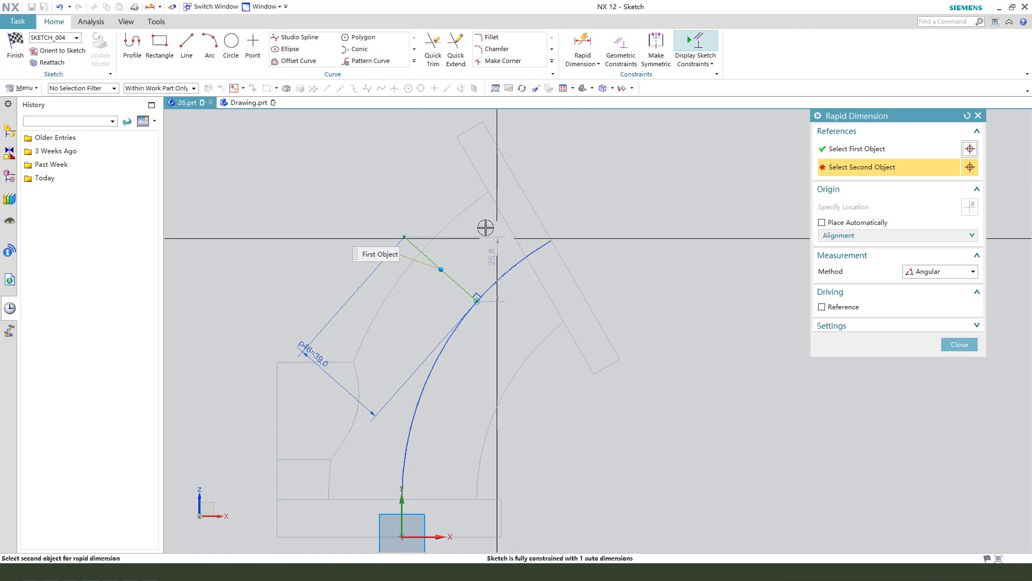
pyautogui.scroll(-2, 521, 203)
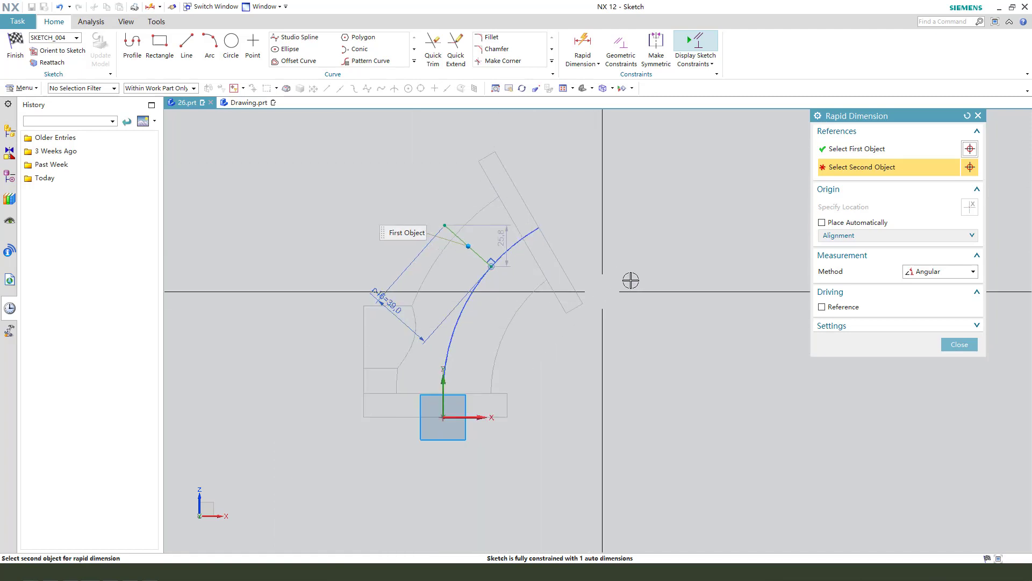
pyautogui.click(950, 347)
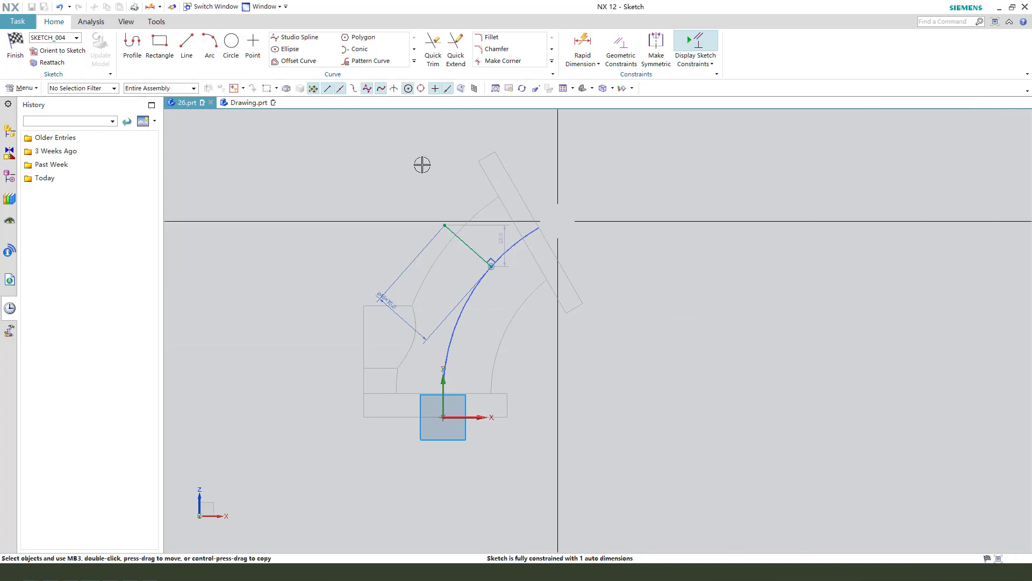
# - Draw a line about 66 mm long at 120° from the upper end of the centreline arc, perpendicular to the arc
pyautogui.click(186, 47)
pyautogui.click(542, 230)
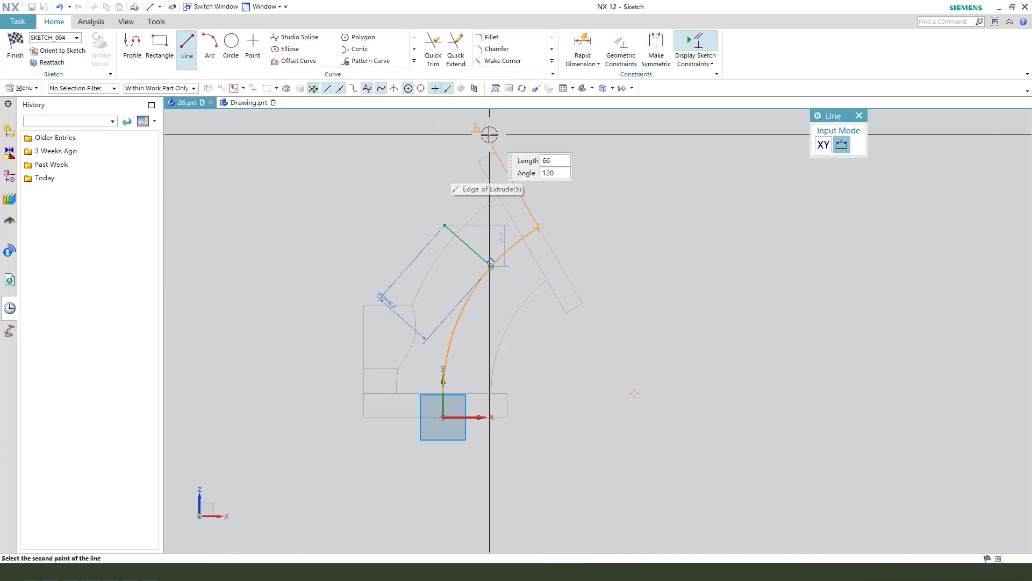
pyautogui.press('Escape')
pyautogui.scroll(2, 539, 143)
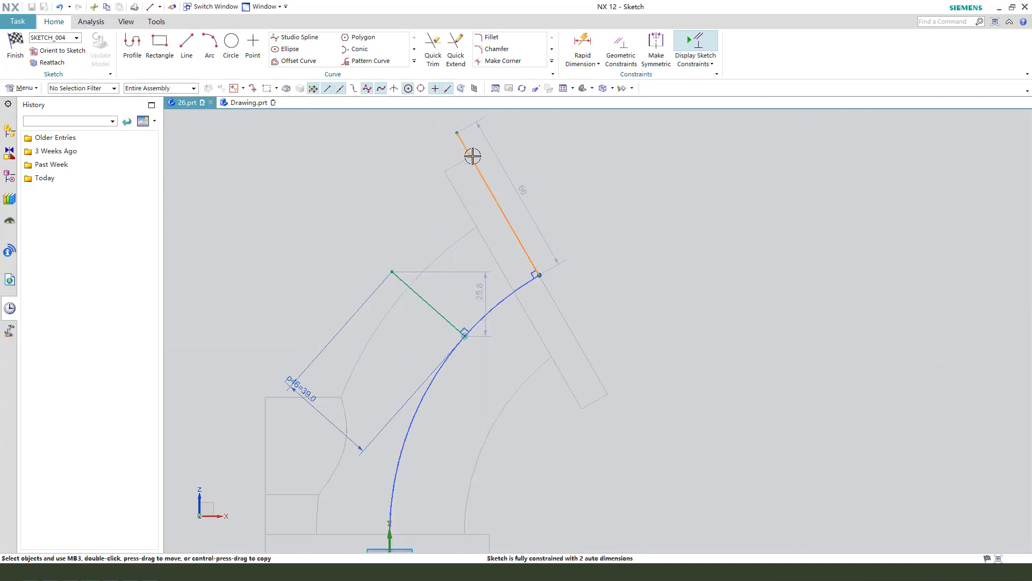
# - Convert the 66 mm line to a reference line, set its angle to the 39 mm line to 20°, and finish the sketch
pyautogui.moveTo(473, 156); pyautogui.dragTo(480, 167, button='right')
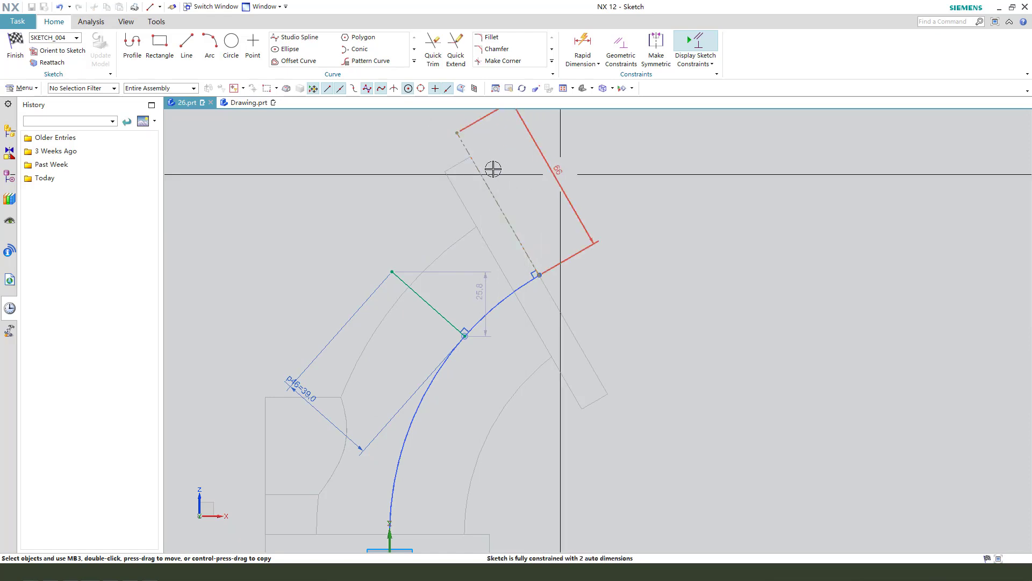
pyautogui.click(462, 144)
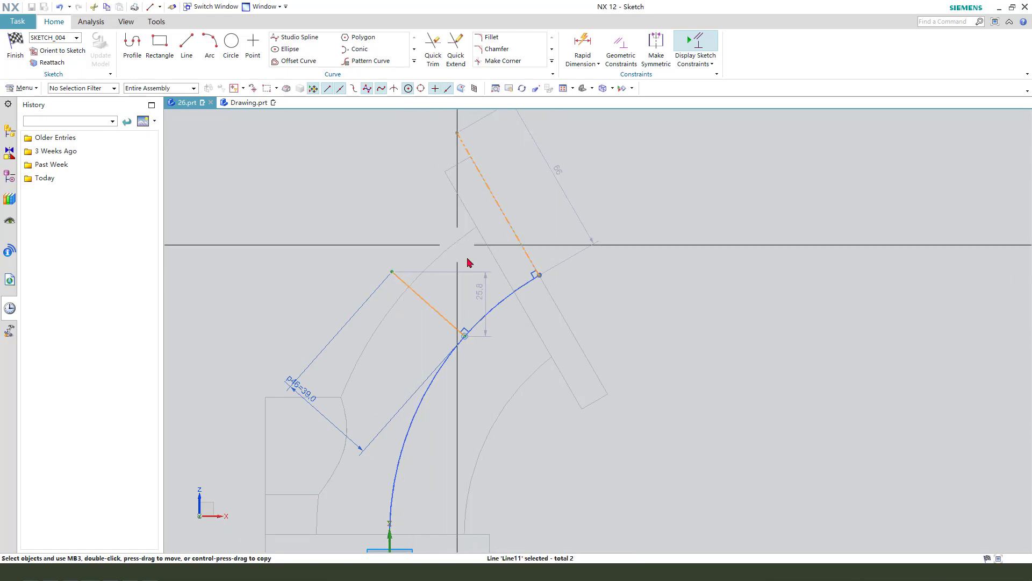
pyautogui.click(525, 258)
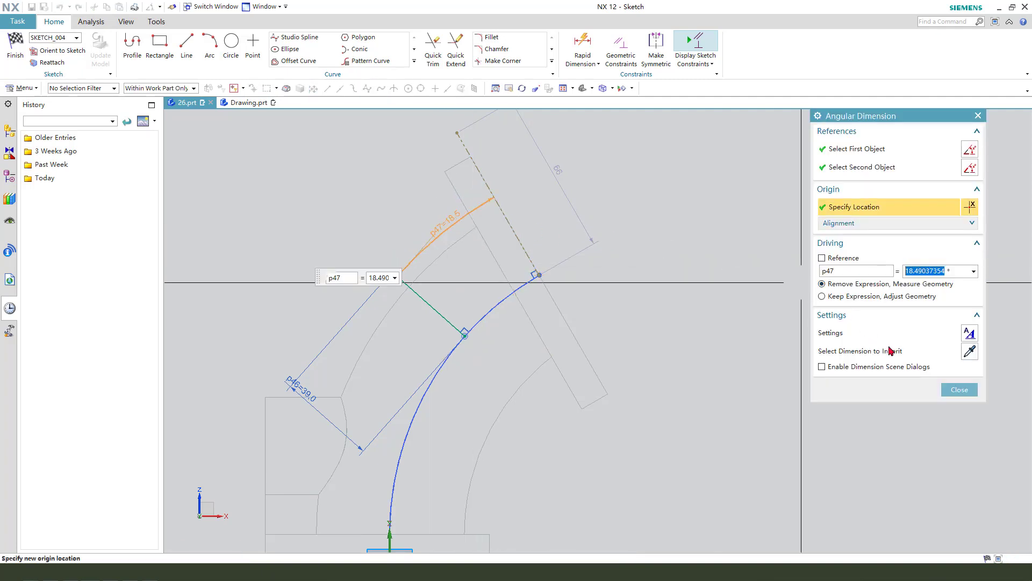
pyautogui.write('0')
pyautogui.press('Return')
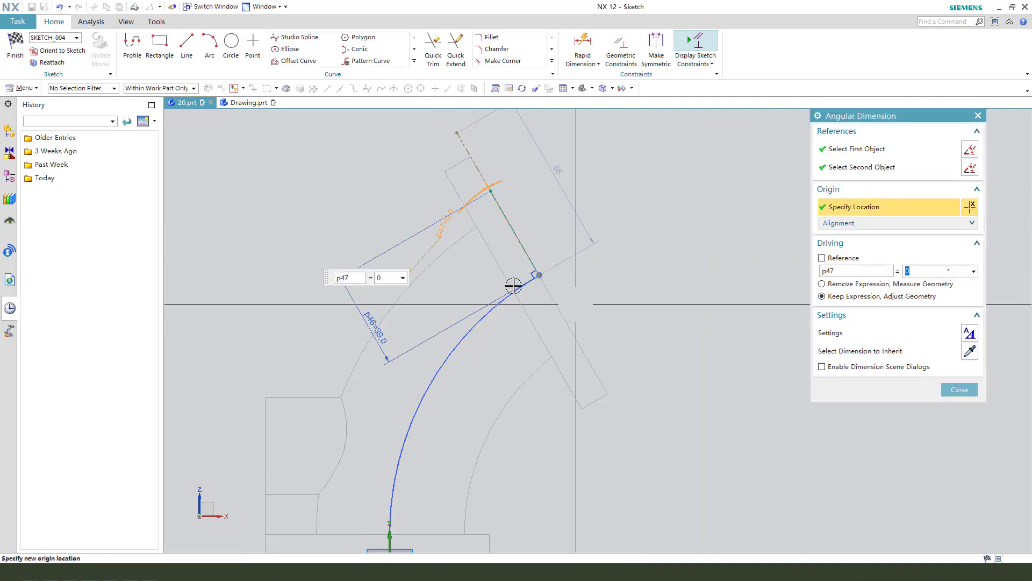
pyautogui.press('Return')
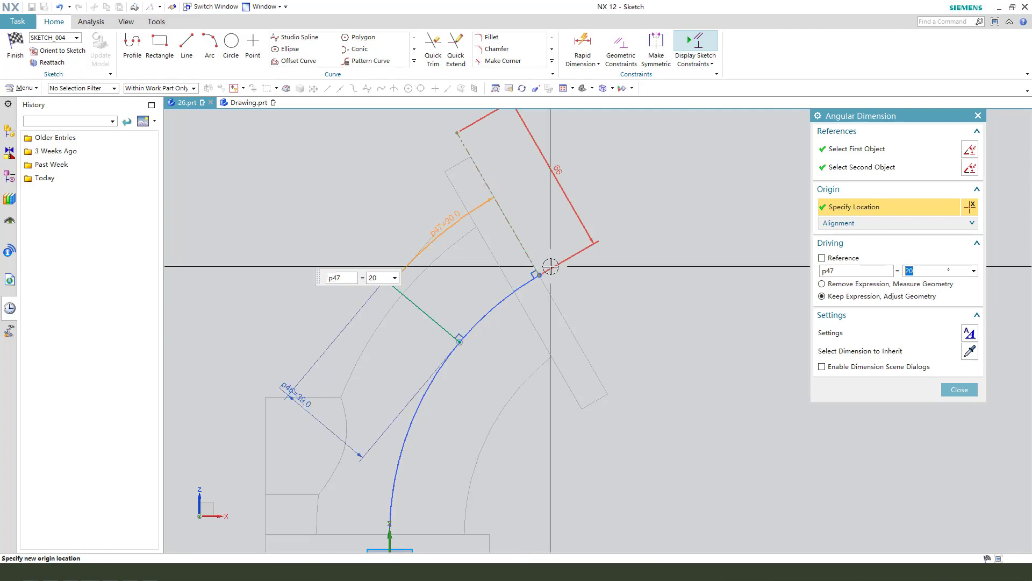
pyautogui.middleClick(480, 235)
pyautogui.scroll(-2, 461, 289)
pyautogui.scroll(1, 461, 289)
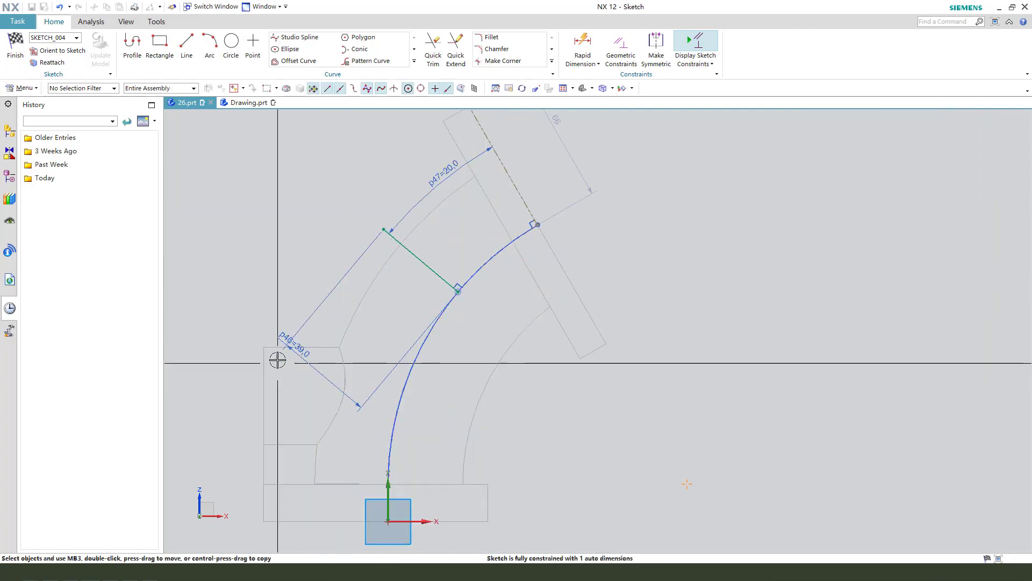
pyautogui.click(14, 55)
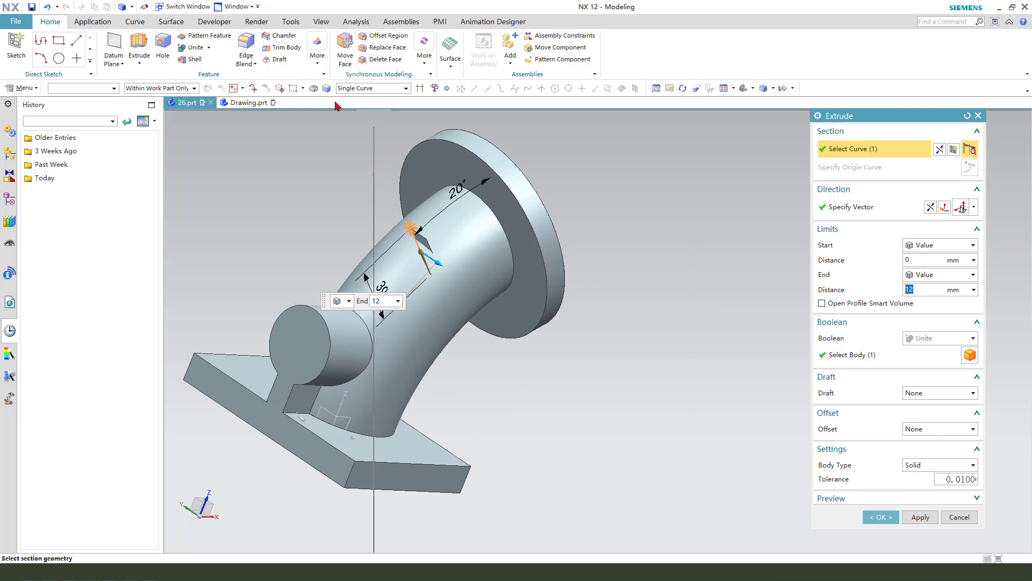
# - Check the pad size in Drawing.prt and set the 39 mm line's extrusion to a symmetric distance of 32/2 mm
pyautogui.click(237, 103)
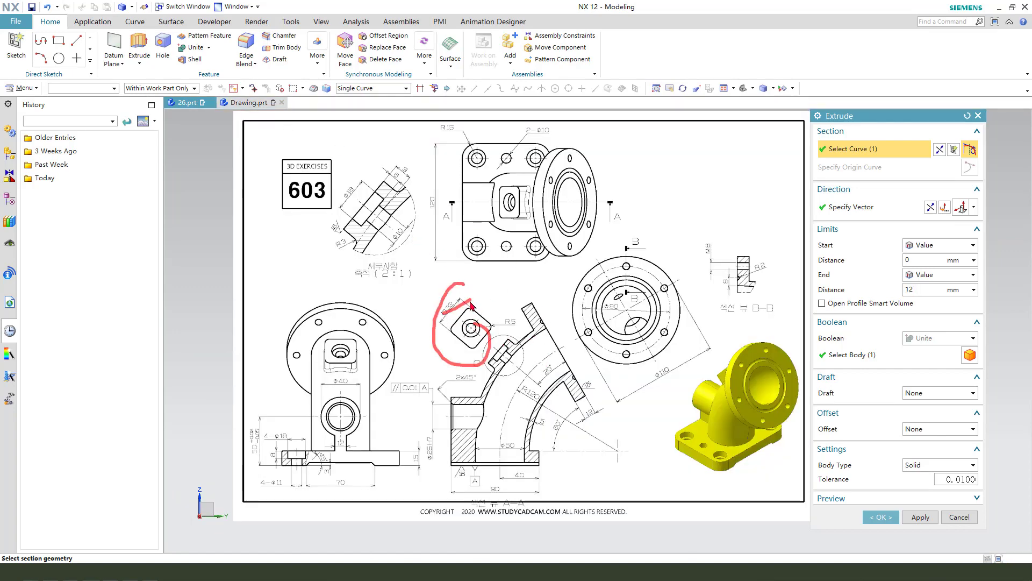
pyautogui.click(188, 103)
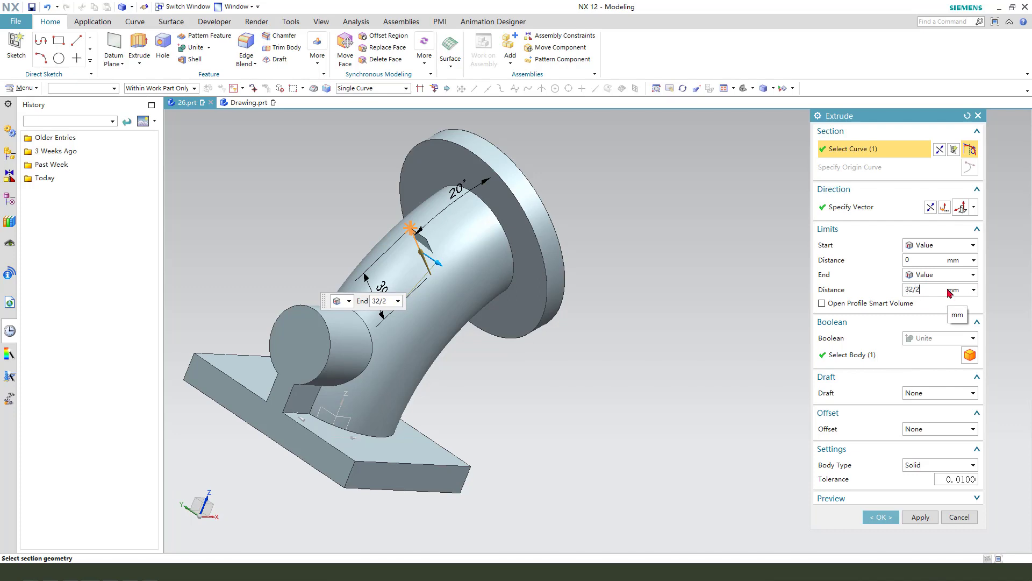
pyautogui.click(948, 275)
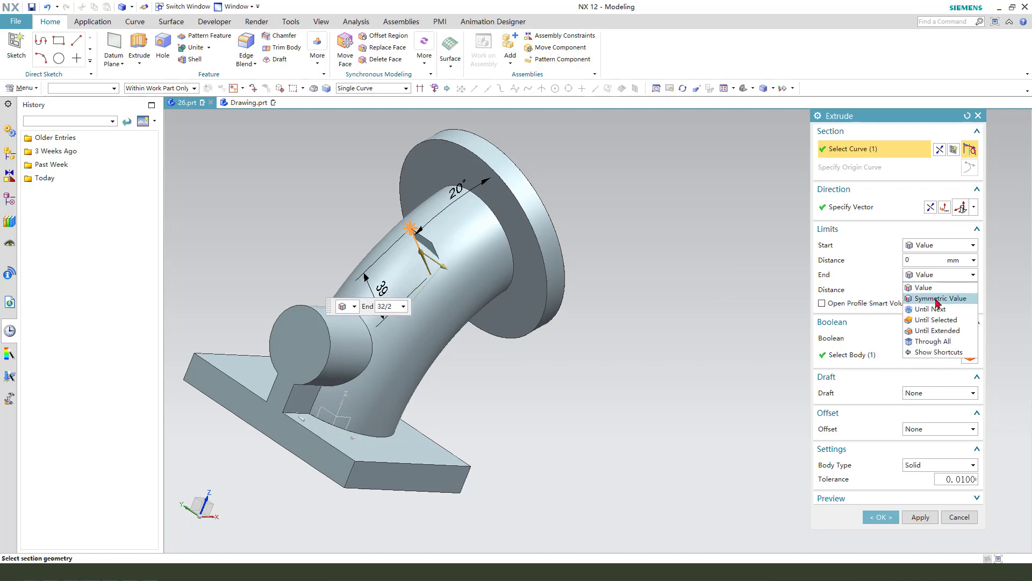
pyautogui.click(938, 299)
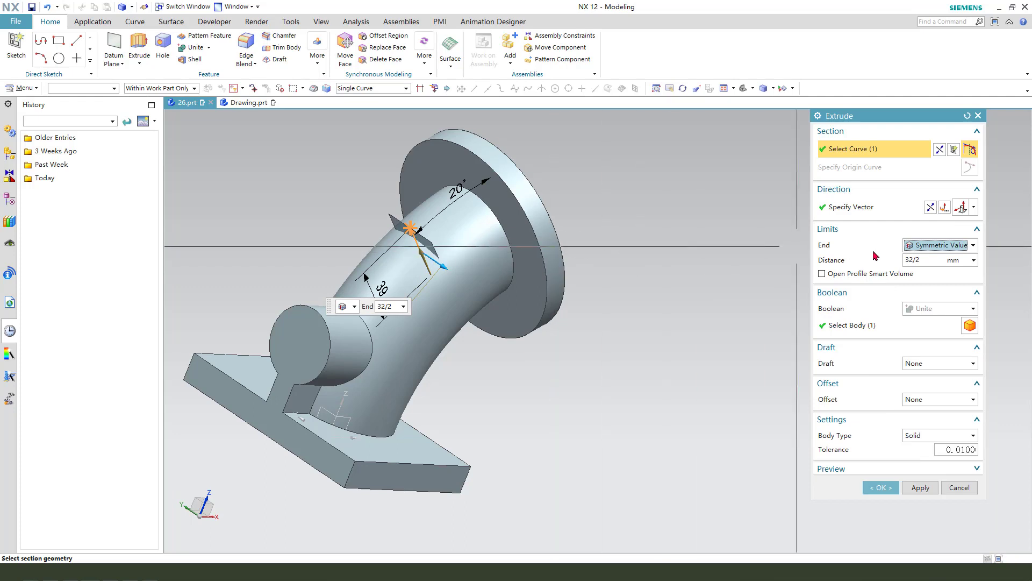
# - Add a symmetric offset of 32/2 mm to the extrusion and complete the square pad, united with the pipe body
pyautogui.click(925, 404)
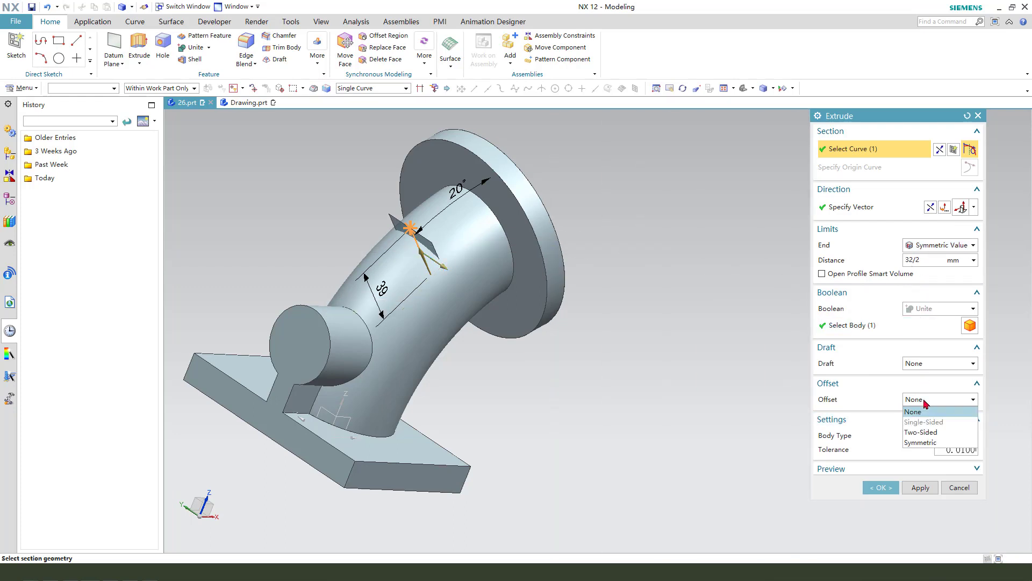
pyautogui.click(929, 444)
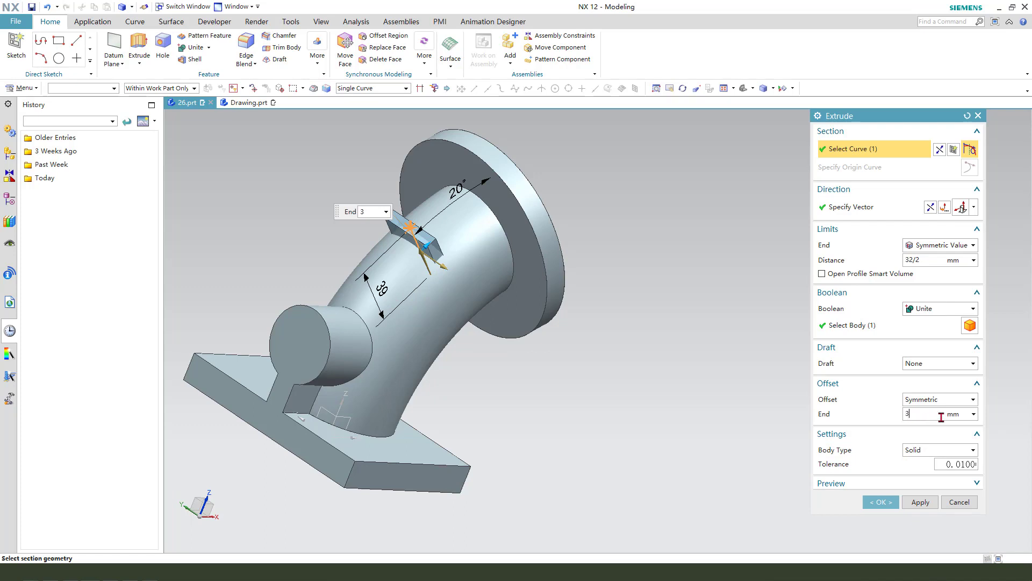
pyautogui.write('2/')
pyautogui.press('Return')
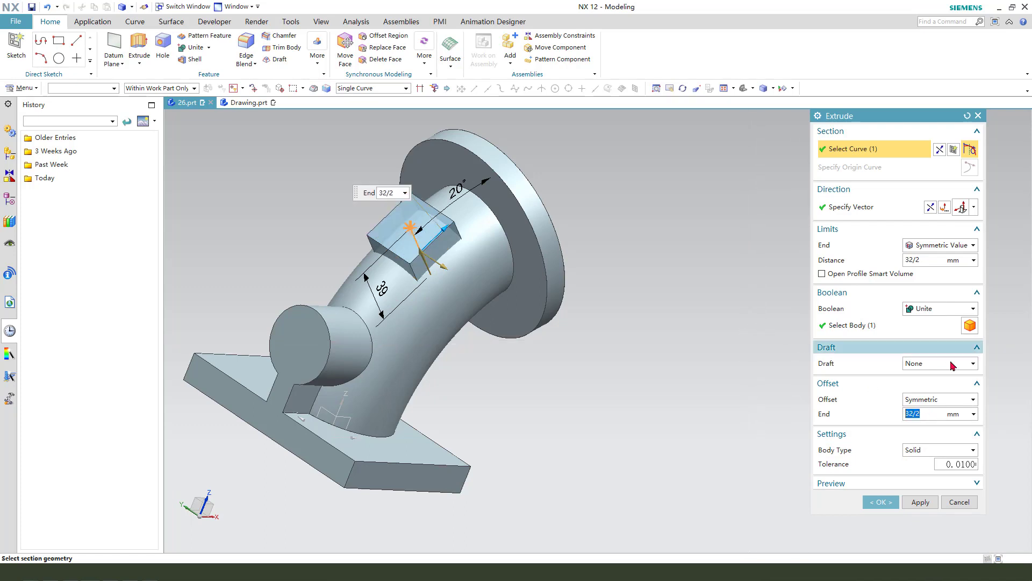
pyautogui.click(852, 325)
pyautogui.moveTo(548, 357); pyautogui.dragTo(538, 340, button='middle')
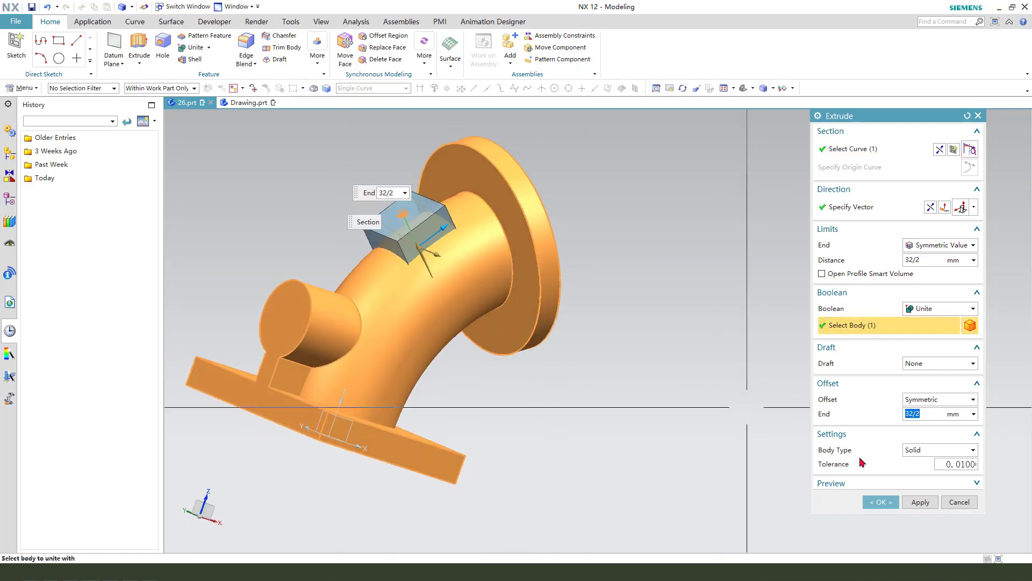
pyautogui.click(879, 502)
# - Round the four side corner edges of the square pad on the curved pipe with a 5 mm edge blend
pyautogui.scroll(5, 369, 208)
pyautogui.scroll(-5, 369, 207)
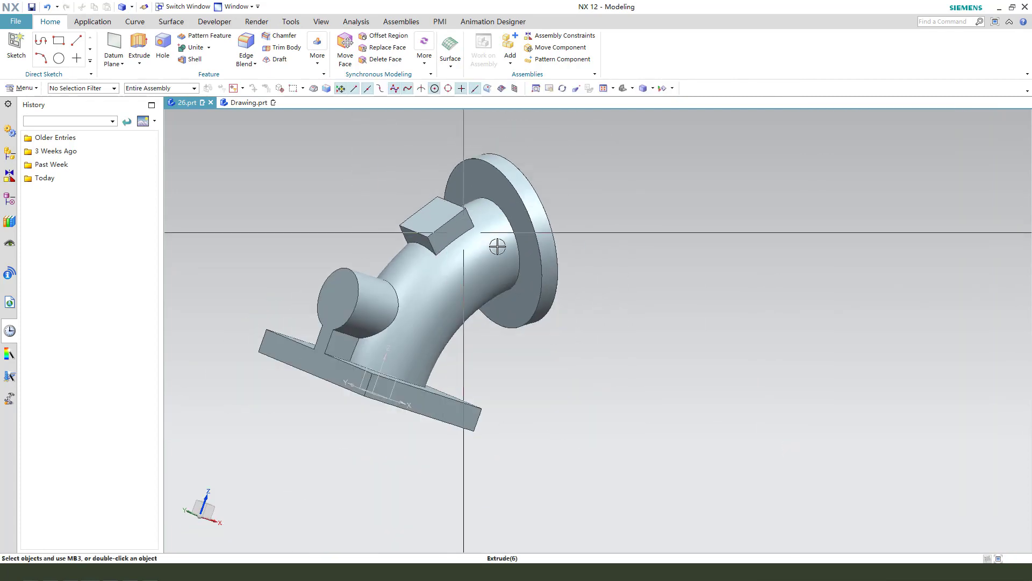
pyautogui.moveTo(496, 241); pyautogui.dragTo(500, 267, button='middle')
pyautogui.scroll(2, 428, 207)
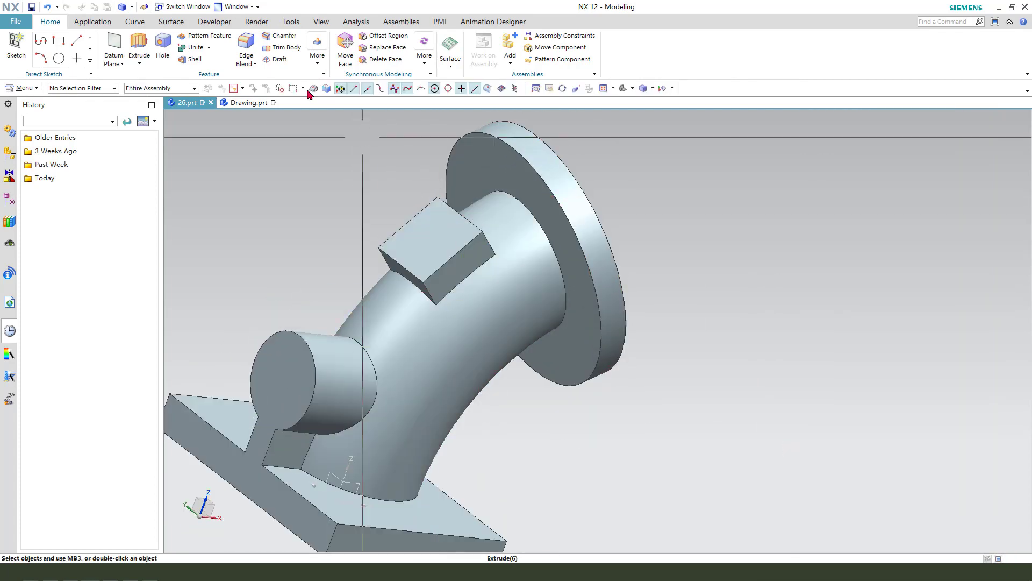
pyautogui.scroll(-2, 437, 203)
pyautogui.moveTo(438, 201); pyautogui.dragTo(301, 143, button='middle')
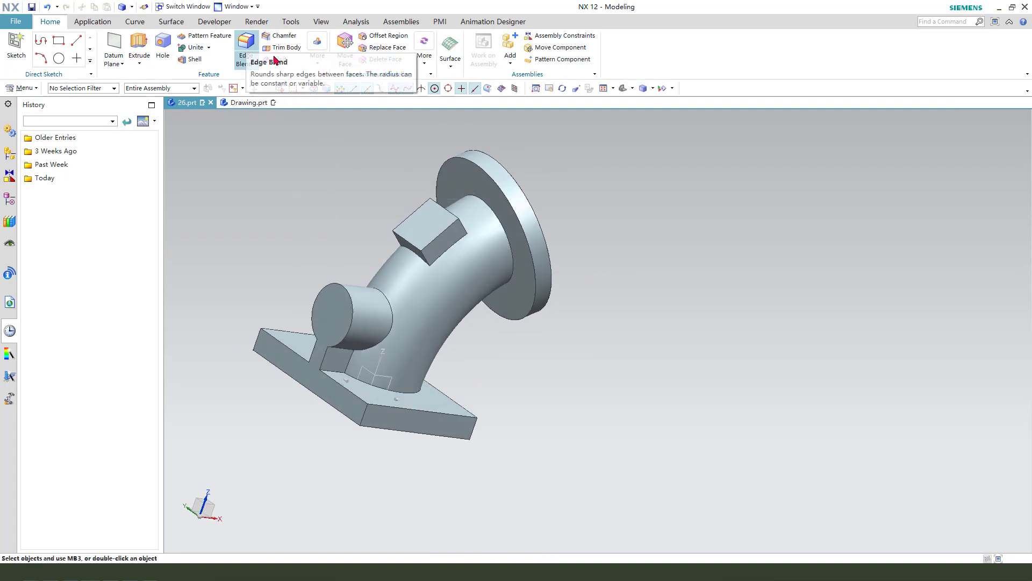
pyautogui.click(247, 45)
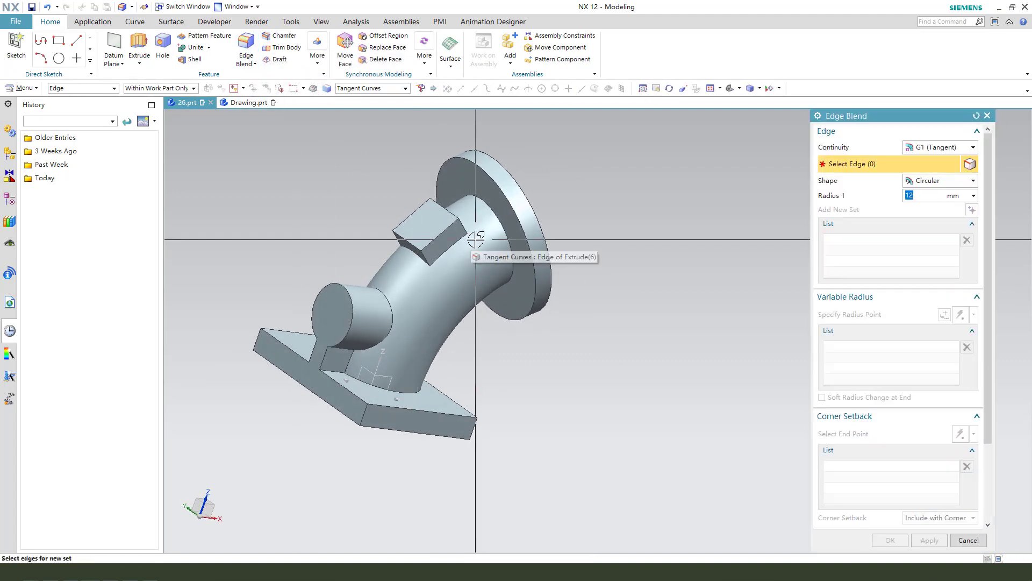
pyautogui.scroll(2, 469, 237)
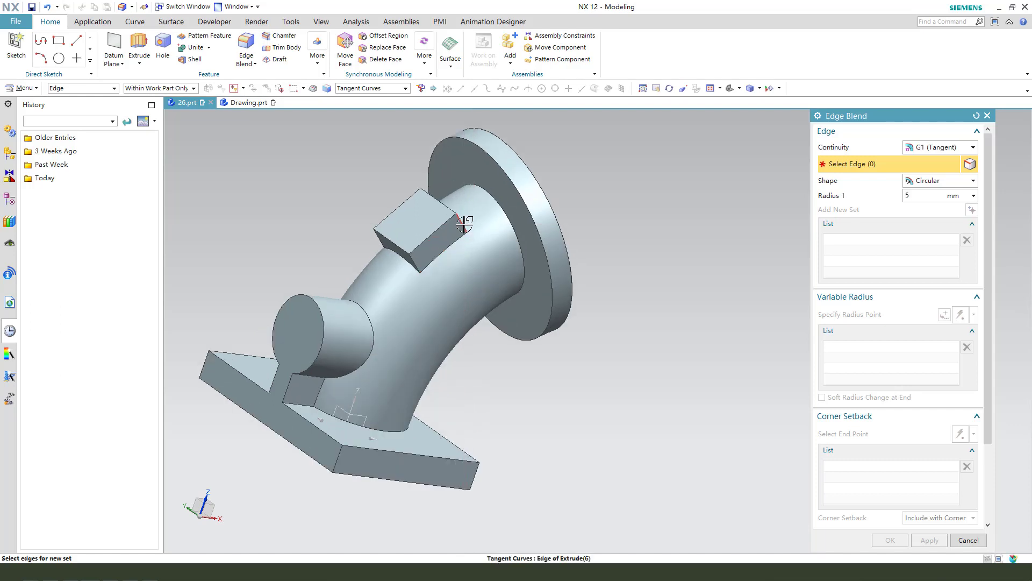
pyautogui.click(412, 269)
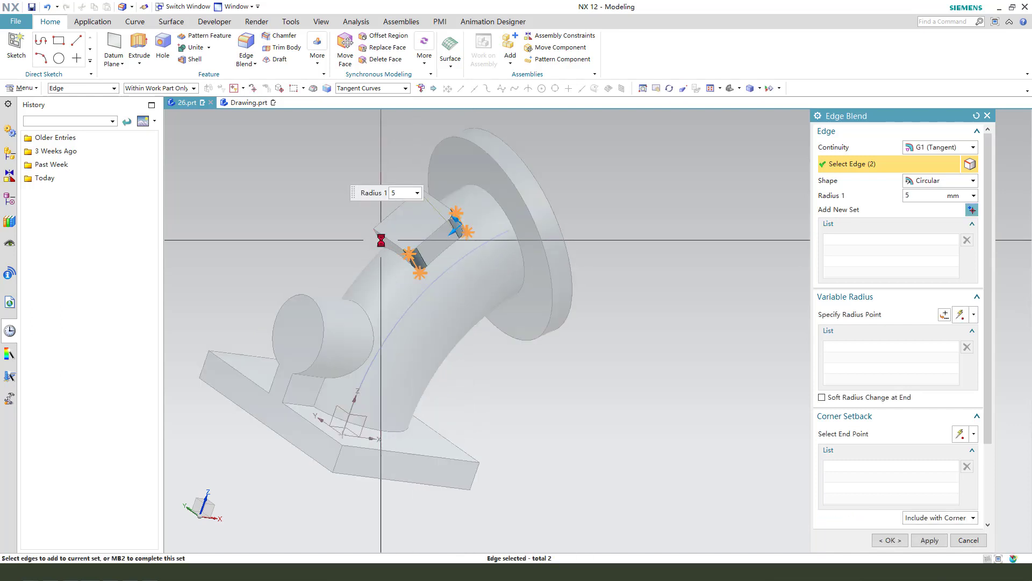
pyautogui.moveTo(381, 240); pyautogui.dragTo(462, 229, button='middle')
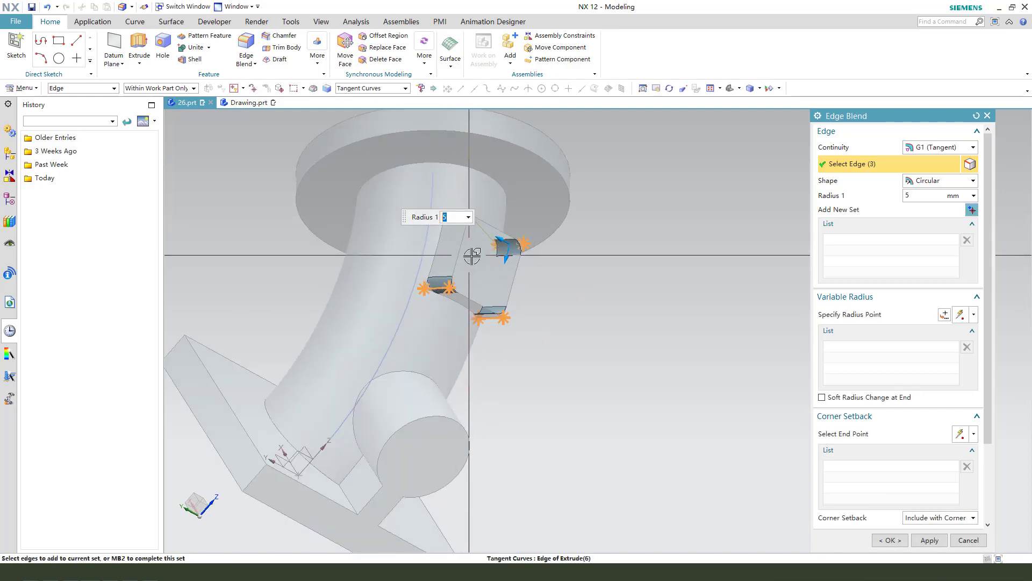
pyautogui.scroll(3, 472, 256)
pyautogui.middleClick(453, 226)
pyautogui.middleClick(474, 215)
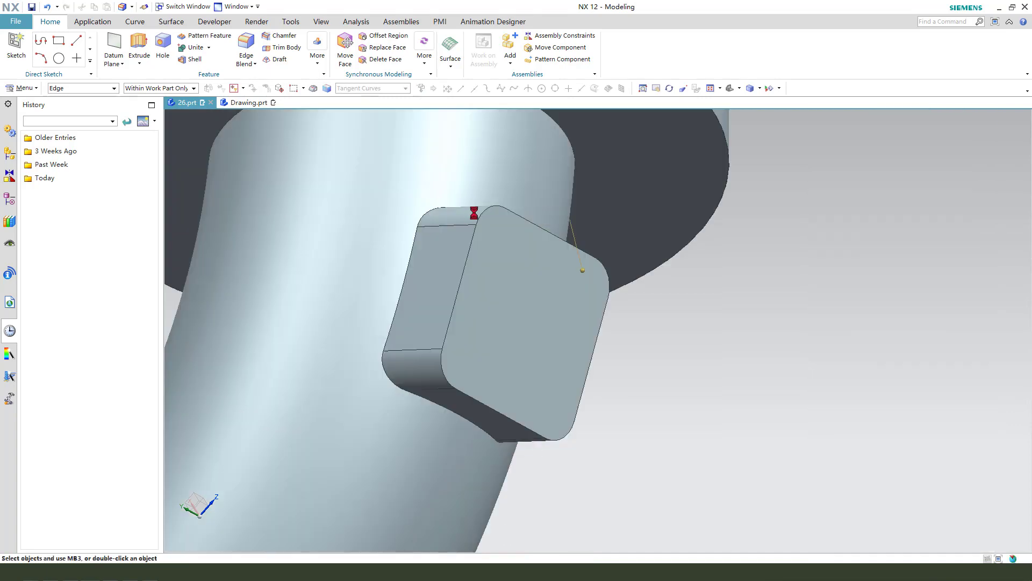
# - Round the four vertical corner edges of the rectangular base plate with a 15 mm edge blend
pyautogui.scroll(-5, 476, 216)
pyautogui.moveTo(476, 216); pyautogui.dragTo(410, 282, button='middle')
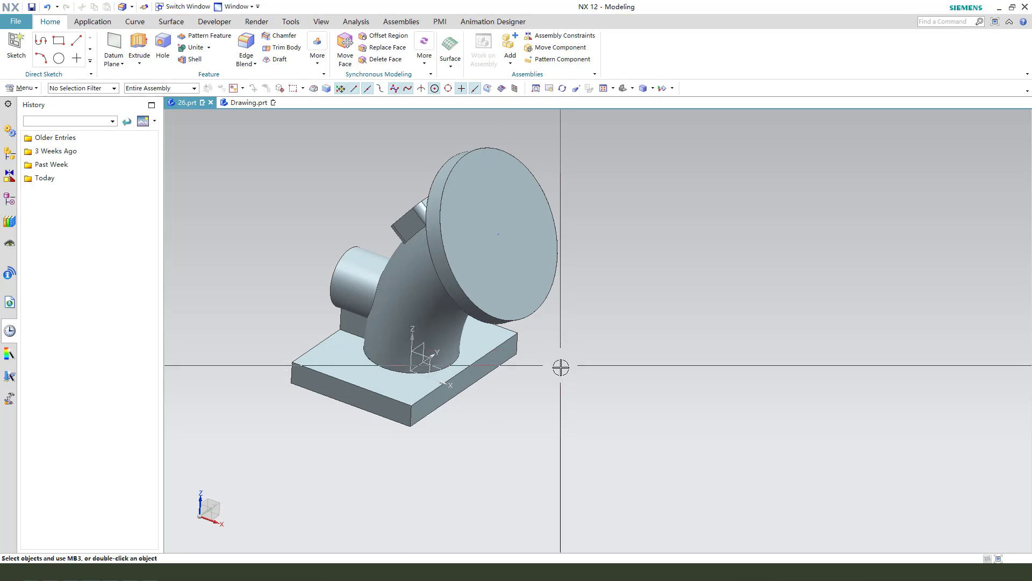
pyautogui.moveTo(559, 366); pyautogui.dragTo(510, 322, button='middle')
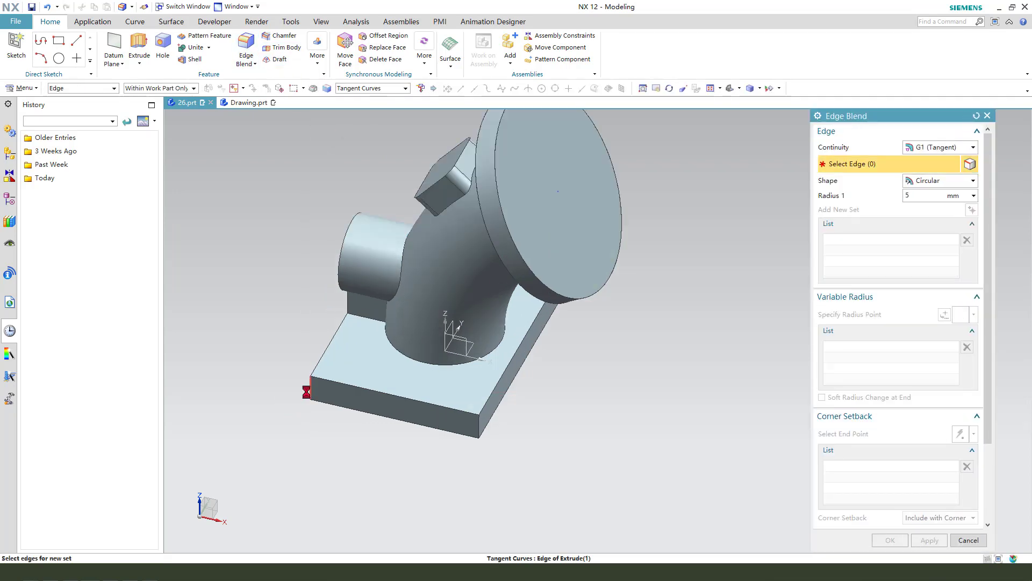
pyautogui.click(315, 388)
pyautogui.click(478, 425)
pyautogui.moveTo(597, 357); pyautogui.dragTo(652, 285, button='middle')
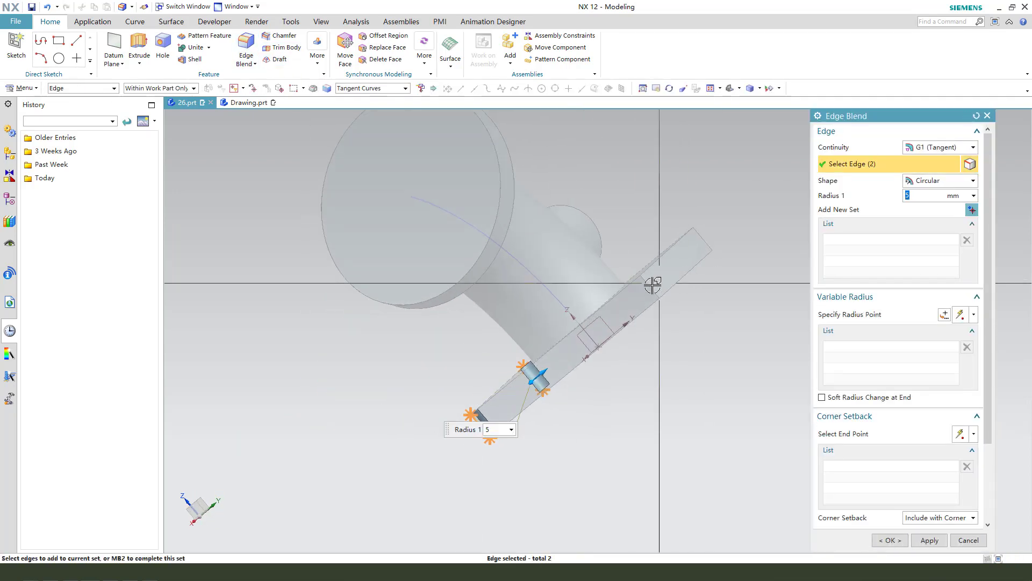
pyautogui.click(650, 287)
pyautogui.click(705, 245)
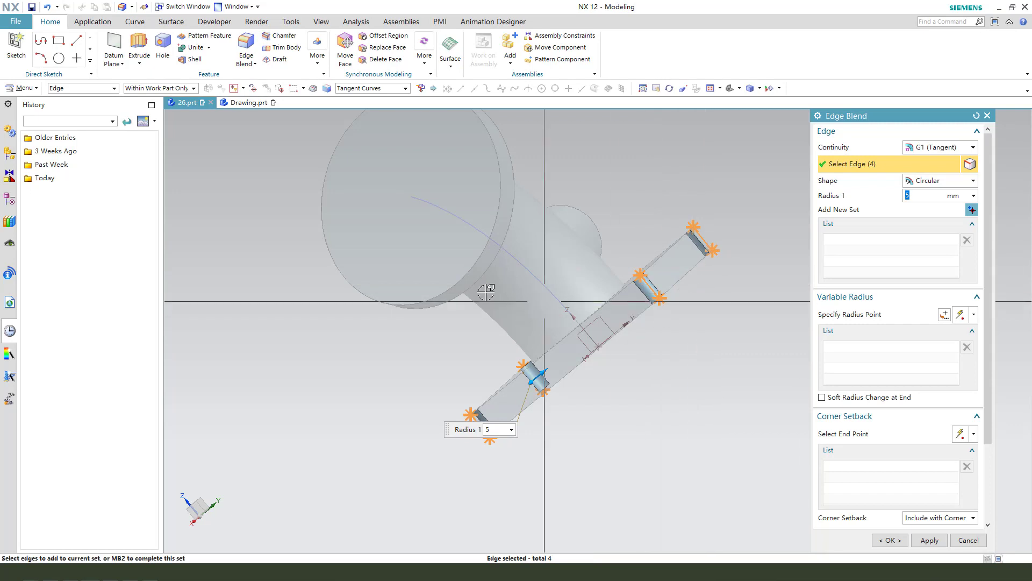
pyautogui.scroll(-2, 588, 295)
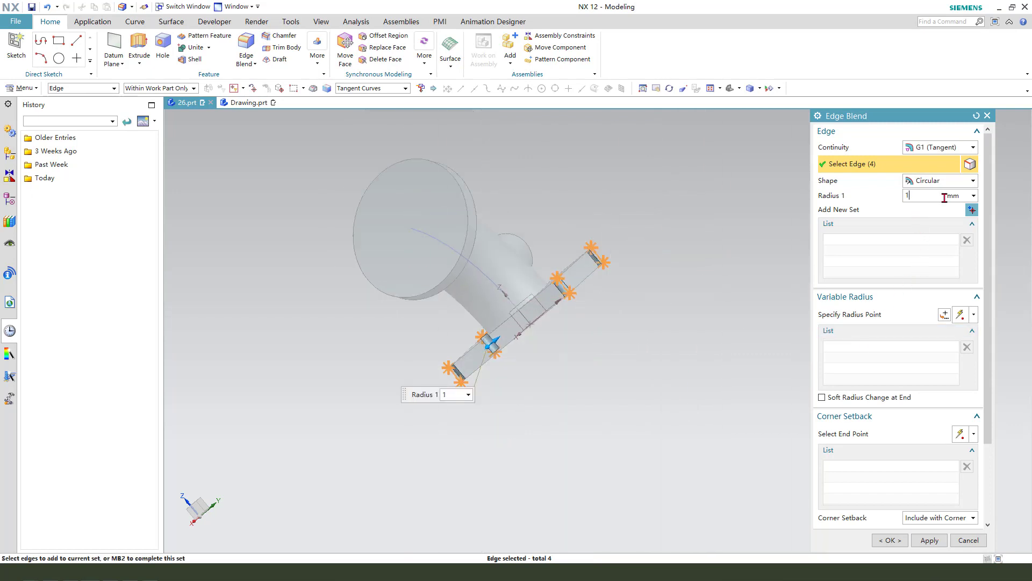
pyautogui.write('5')
pyautogui.press('Return')
pyautogui.middleClick(659, 307)
pyautogui.middleClick(523, 373)
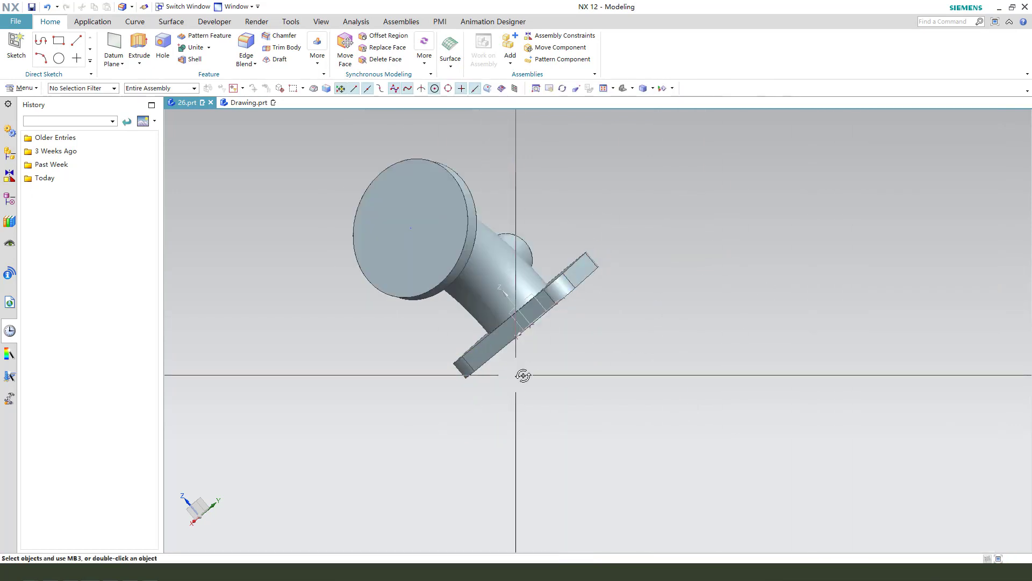
# - Start an extrude sketch on the base plate's bottom face and draw a rectangle about 74.7 mm wide and 90 mm high, spanning edge to edge
pyautogui.moveTo(523, 373); pyautogui.dragTo(592, 357, button='middle')
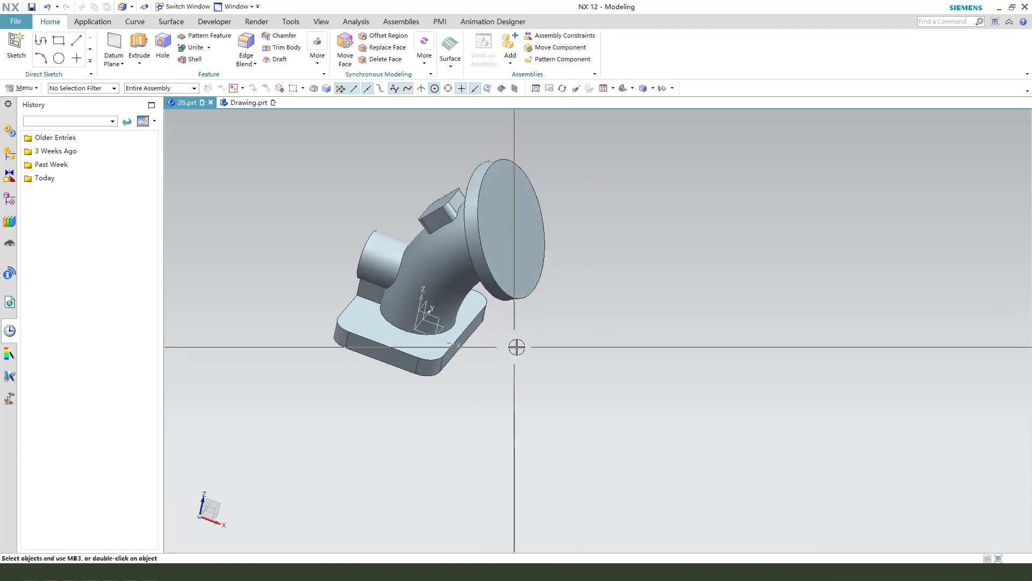
pyautogui.moveTo(516, 346); pyautogui.dragTo(500, 292, button='middle')
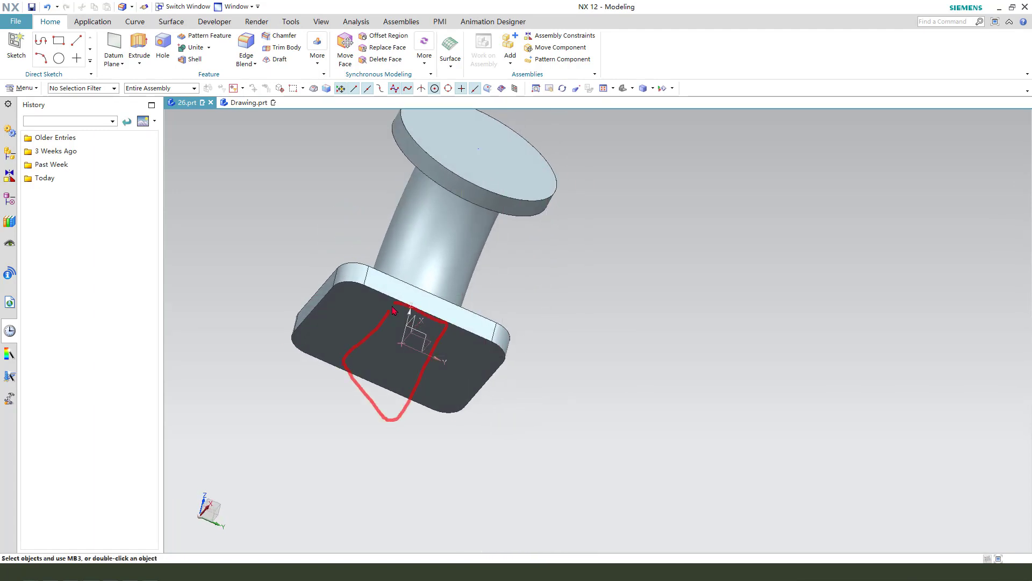
pyautogui.moveTo(565, 382)
pyautogui.mouseDown(button='middle')
pyautogui.moveTo(537, 364)
pyautogui.moveTo(543, 383)
pyautogui.mouseUp(button='middle')
pyautogui.click(139, 47)
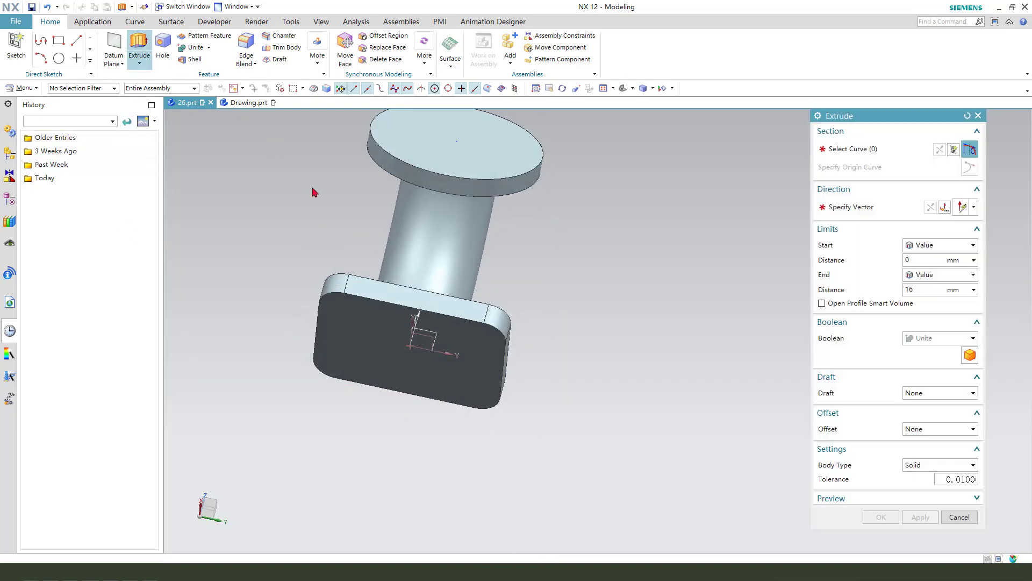
pyautogui.scroll(-2, 361, 347)
pyautogui.click(371, 344)
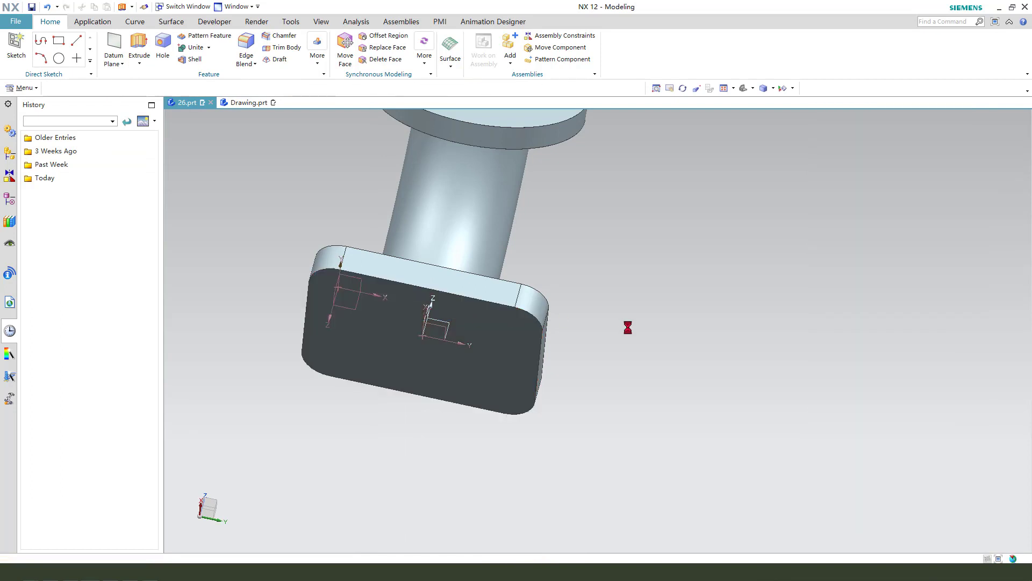
pyautogui.scroll(-1, 922, 418)
pyautogui.click(159, 46)
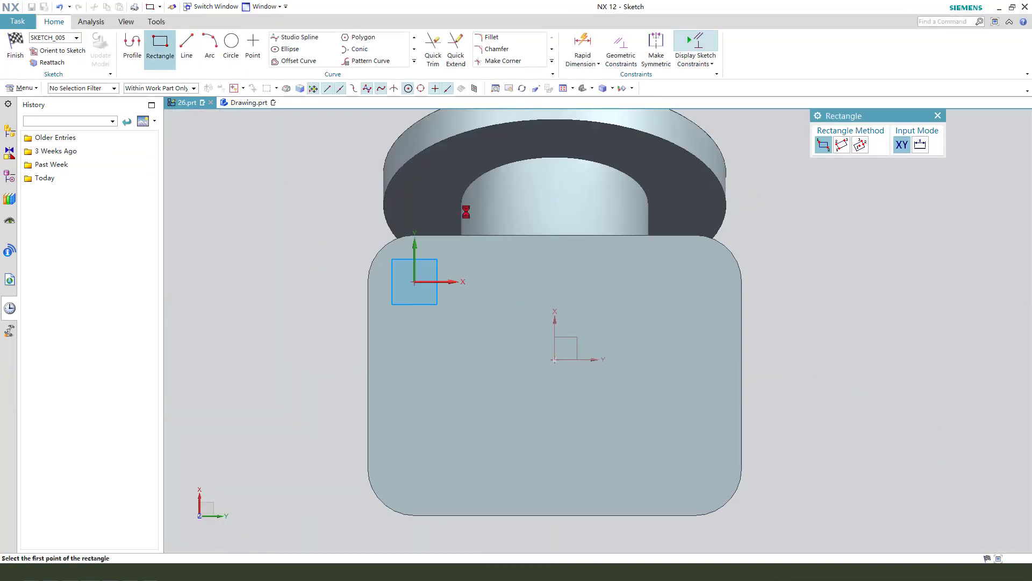
pyautogui.click(433, 235)
pyautogui.click(666, 515)
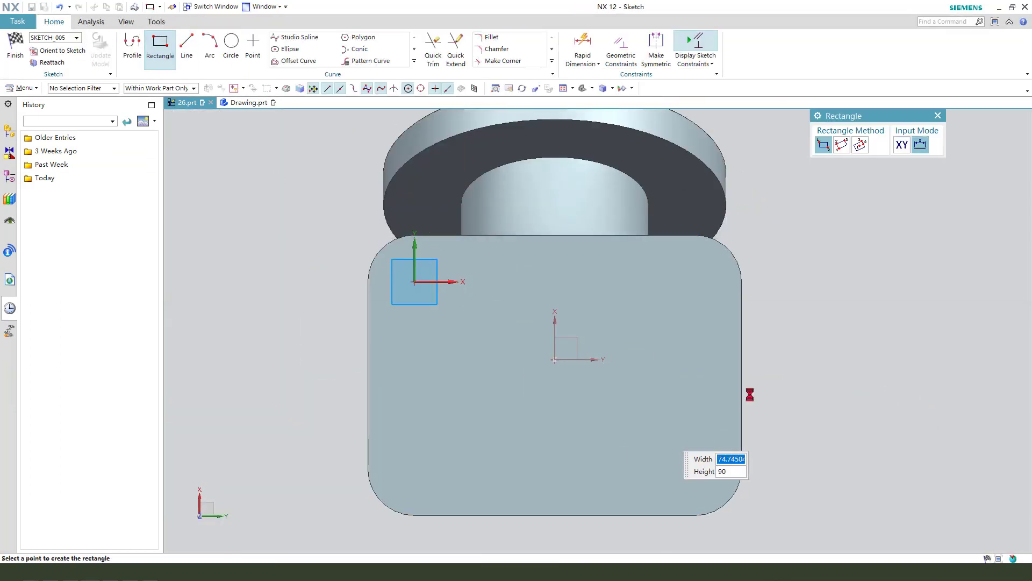
# - Align the midpoint of the rectangle's upper edge with the X axis and set the rectangle's width to 70 mm
pyautogui.press('Escape')
pyautogui.click(551, 237)
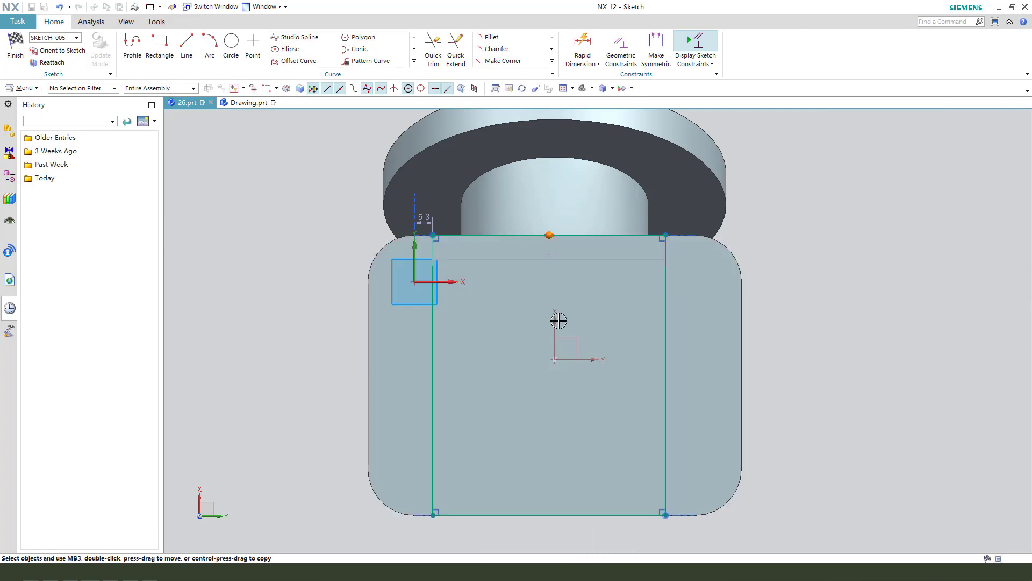
pyautogui.click(555, 321)
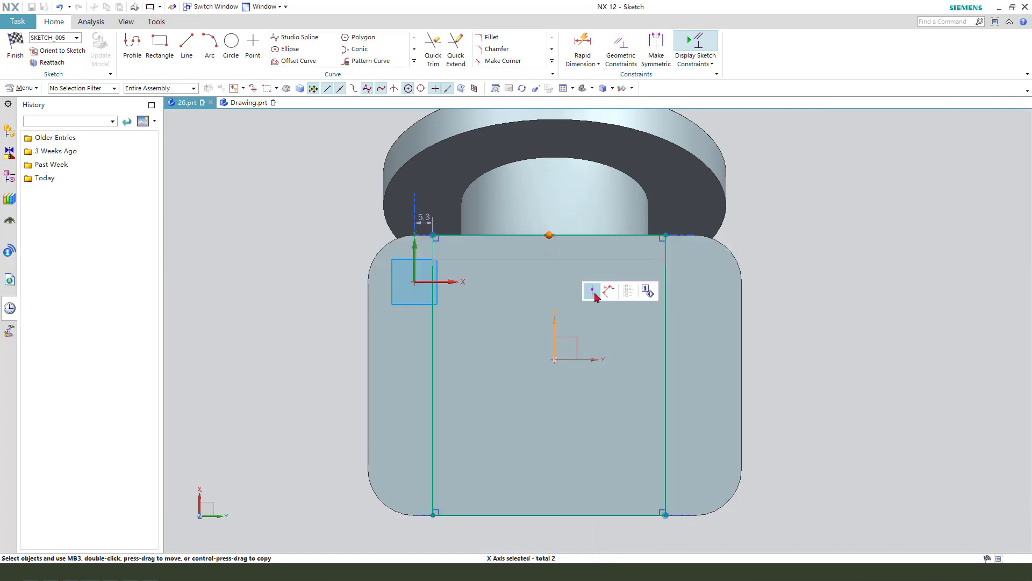
pyautogui.click(592, 291)
pyautogui.scroll(2, 547, 262)
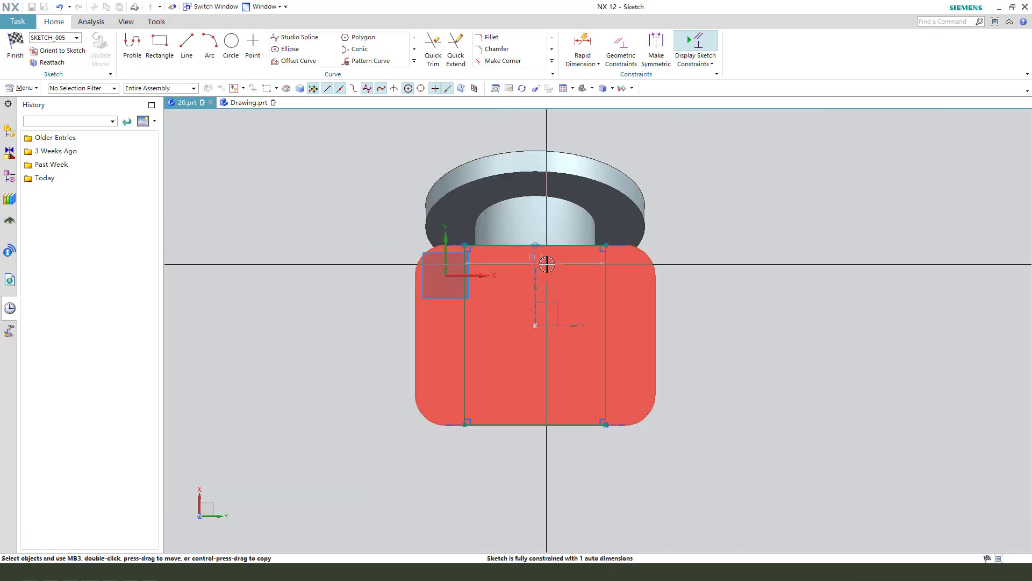
pyautogui.click(535, 228)
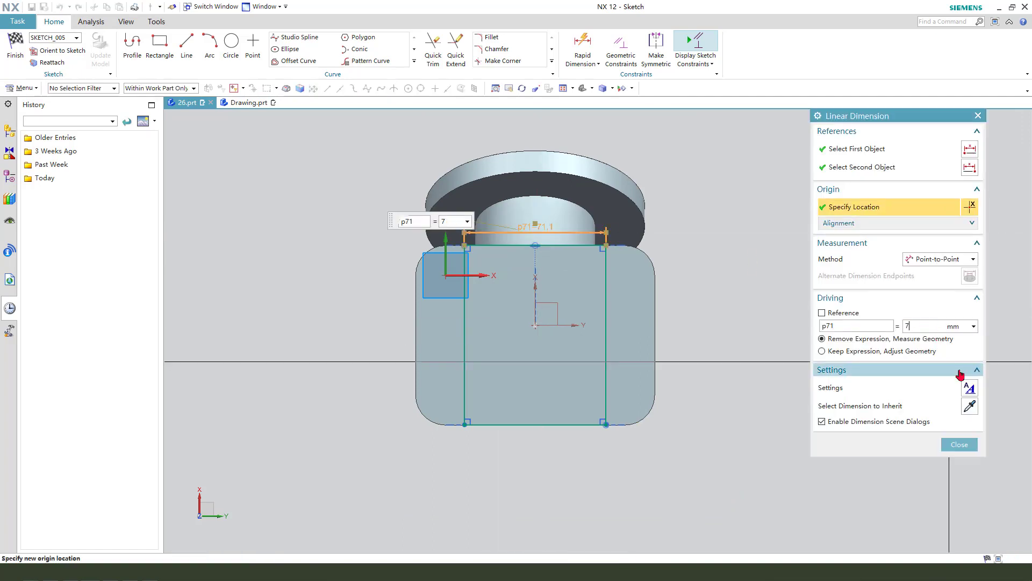
pyautogui.press('Return')
pyautogui.middleClick(531, 364)
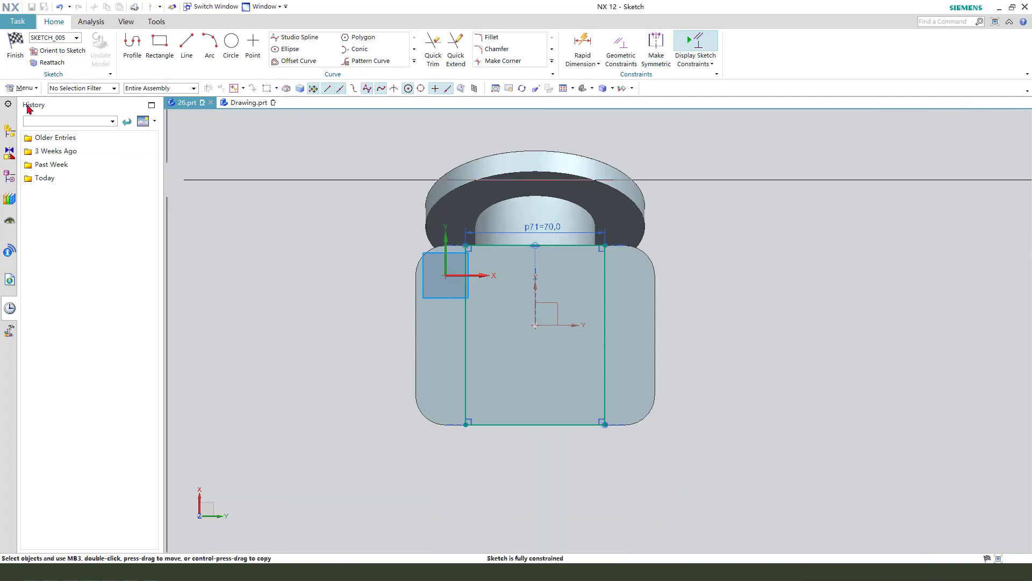
# - Finish the sketch and extrude the rectangle 3 mm upward into the base plate as a subtracted recess
pyautogui.click(15, 54)
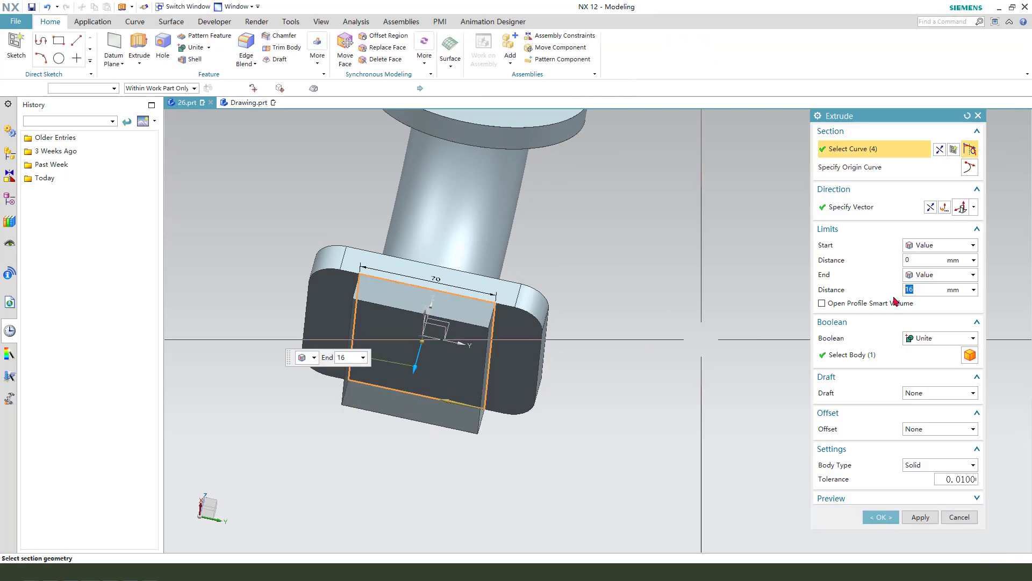
pyautogui.click(944, 207)
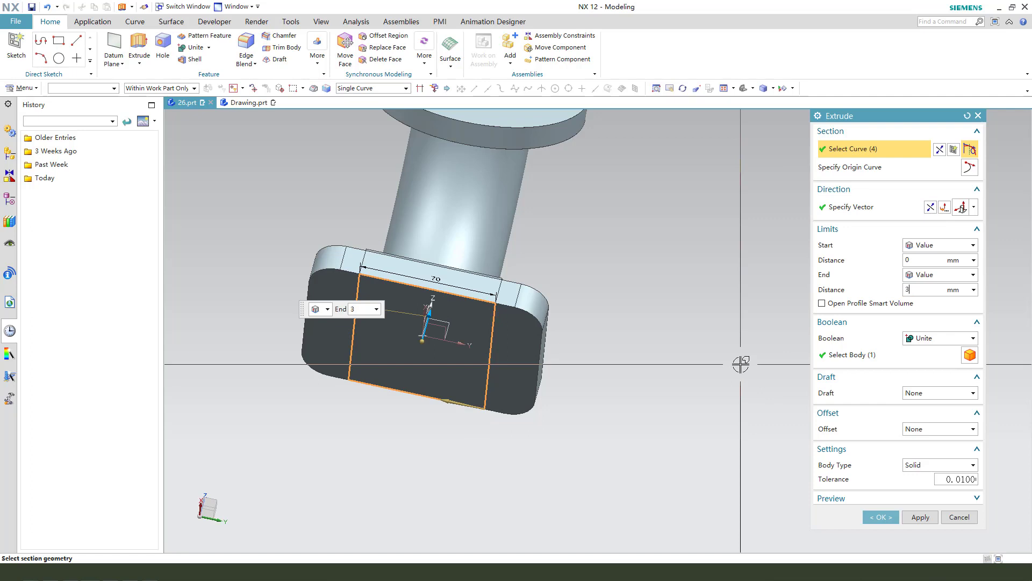
pyautogui.click(935, 339)
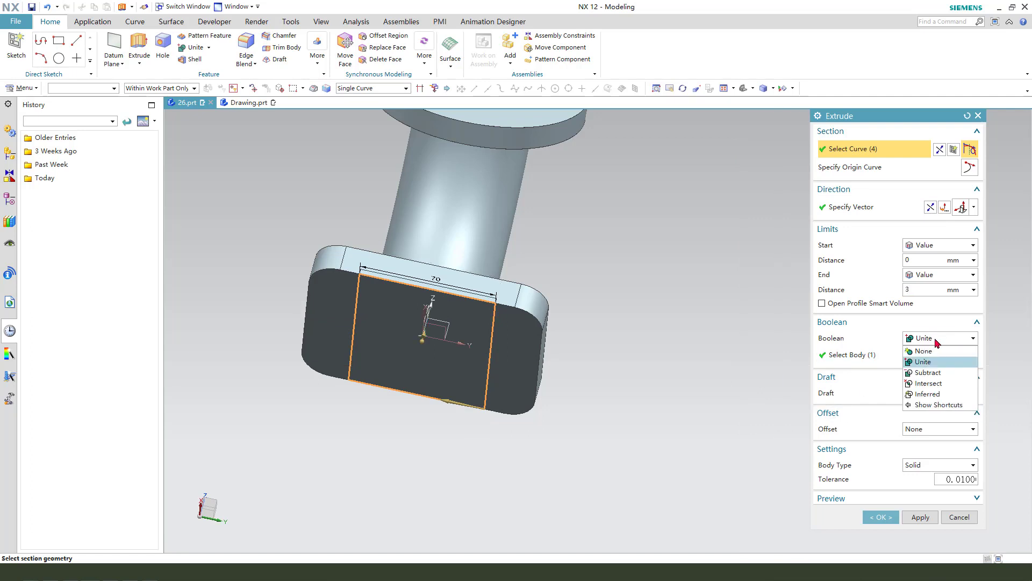
pyautogui.click(928, 373)
pyautogui.click(881, 517)
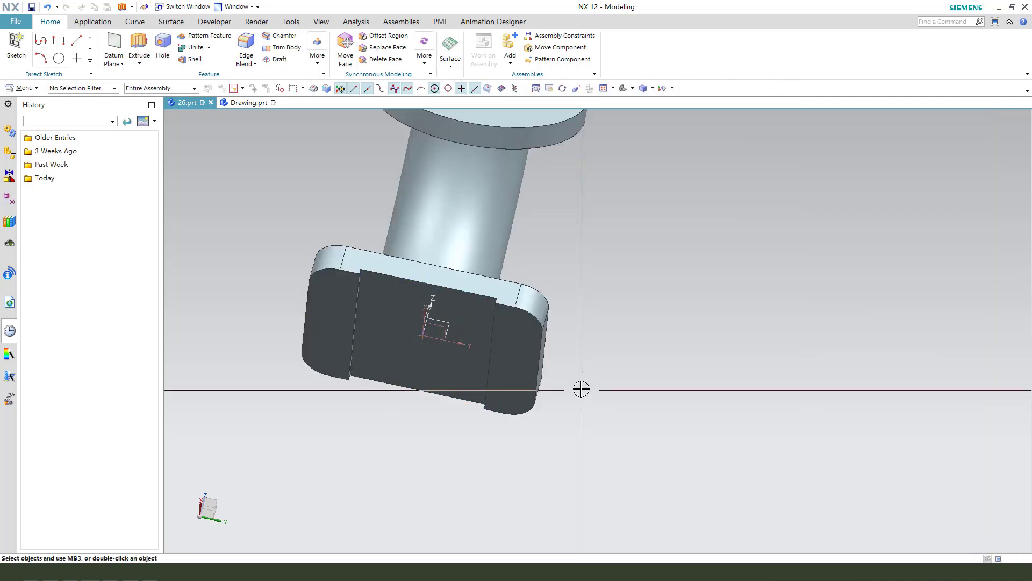
# - Chamfer the two long side edges of the recess under the base plate with a symmetric 3 mm distance
pyautogui.moveTo(583, 387); pyautogui.dragTo(543, 370, button='middle')
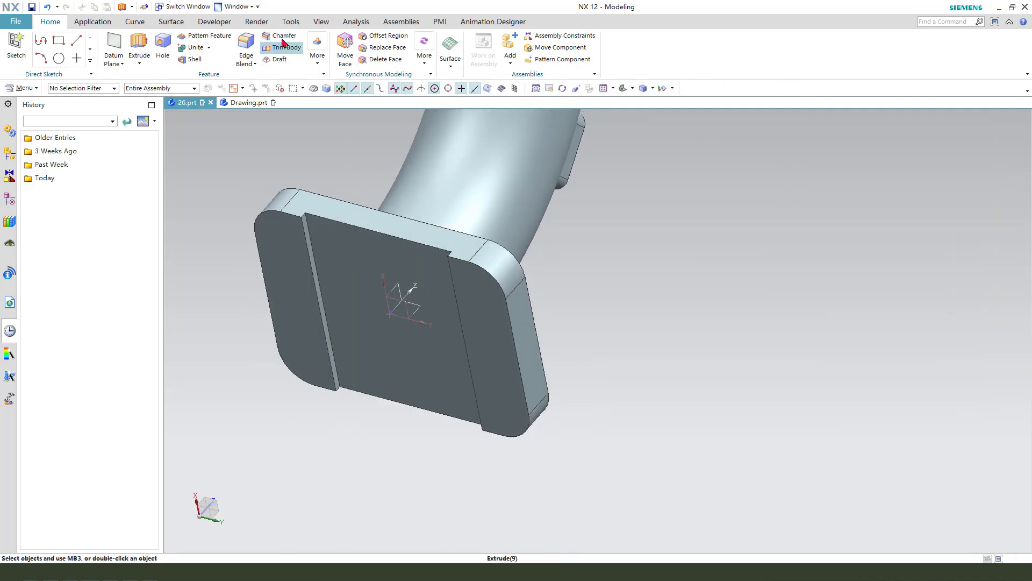
pyautogui.click(281, 36)
pyautogui.scroll(2, 318, 233)
pyautogui.click(304, 235)
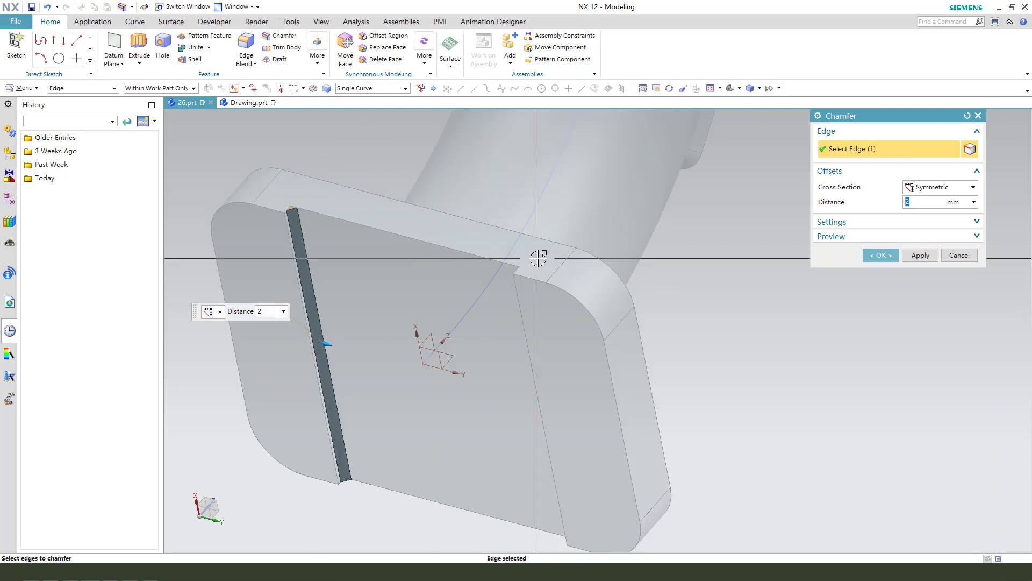
pyautogui.moveTo(538, 258); pyautogui.dragTo(744, 337, button='middle')
pyautogui.click(747, 330)
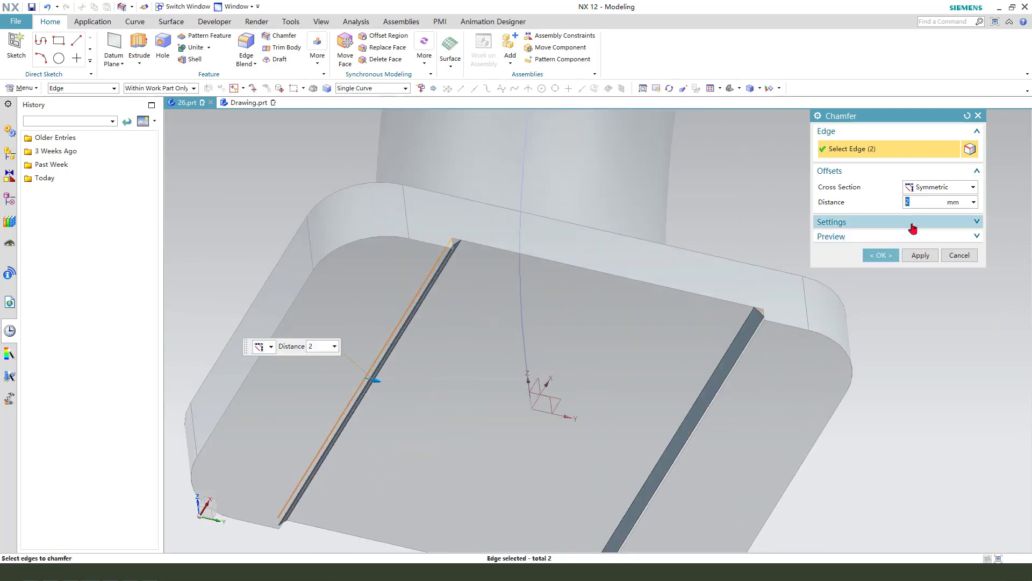
pyautogui.write('3')
pyautogui.middleClick(674, 238)
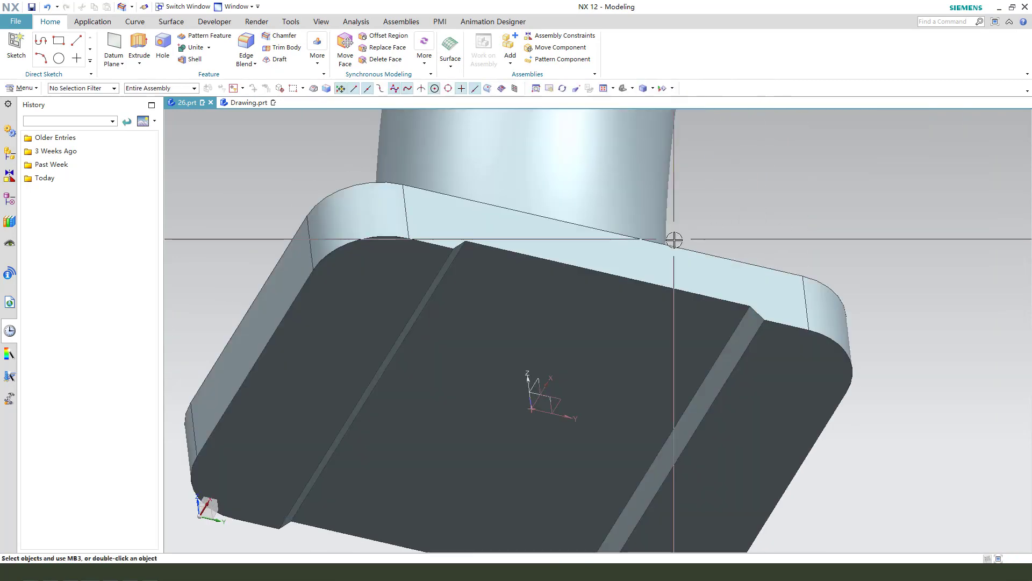
# - Start a Tube feature for the pipe's bore and switch the display to Static Wireframe to expose the centerline
pyautogui.scroll(-4, 474, 354)
pyautogui.scroll(-3, 473, 354)
pyautogui.moveTo(473, 353); pyautogui.dragTo(525, 228, button='middle')
pyautogui.scroll(2, 523, 375)
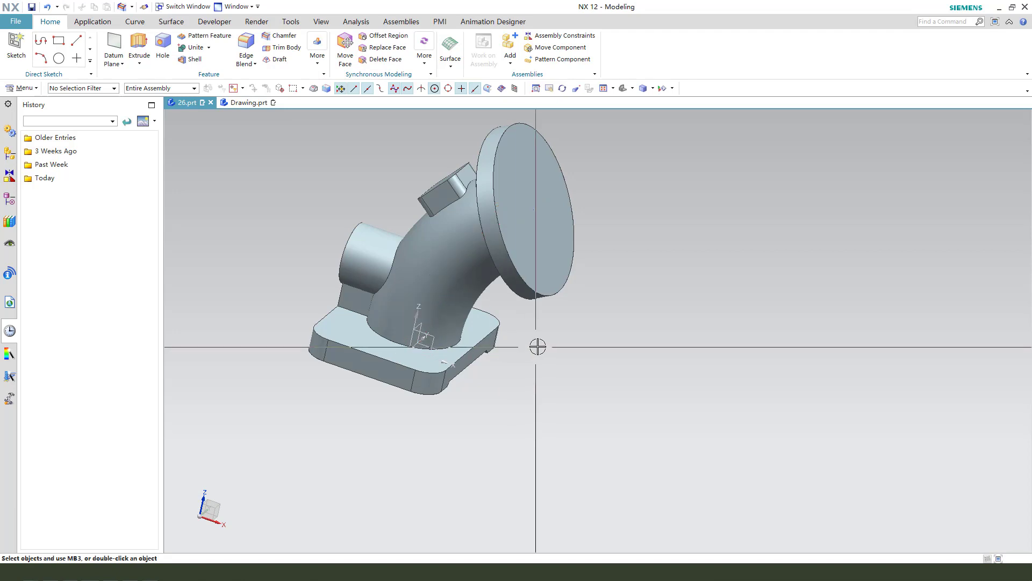
pyautogui.moveTo(544, 313); pyautogui.dragTo(544, 300, button='middle')
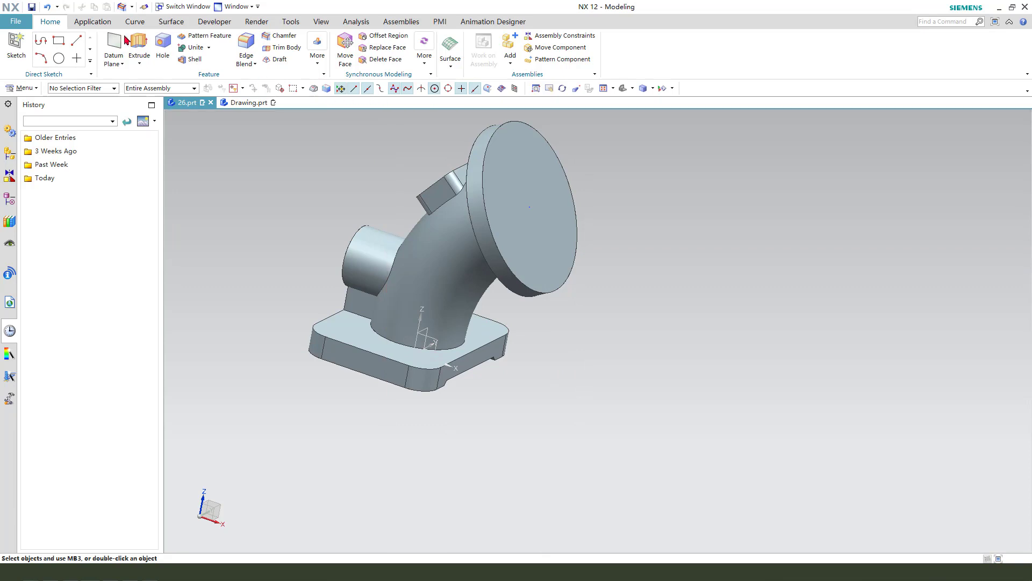
pyautogui.click(172, 22)
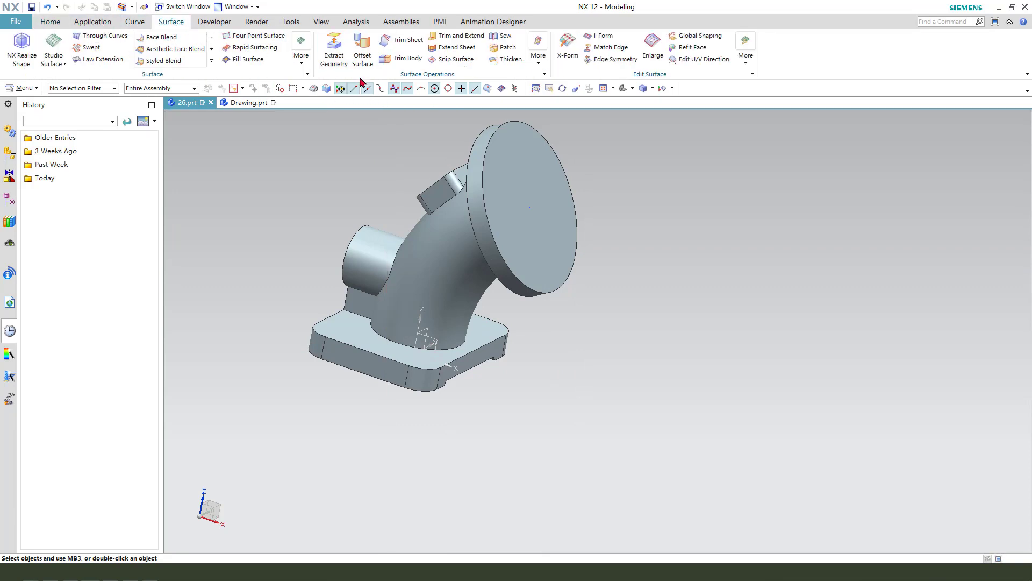
pyautogui.click(302, 62)
pyautogui.click(310, 102)
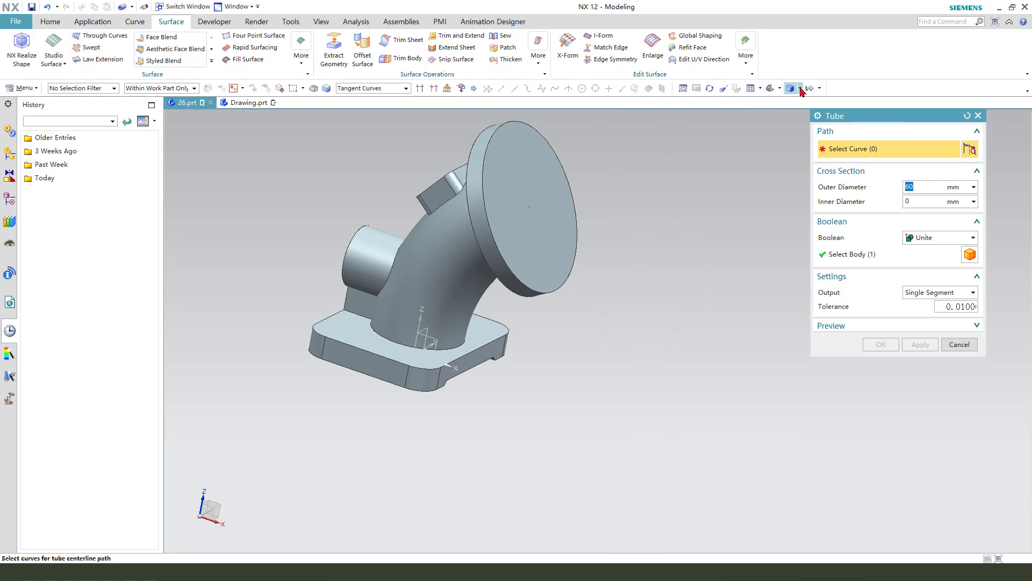
pyautogui.click(801, 89)
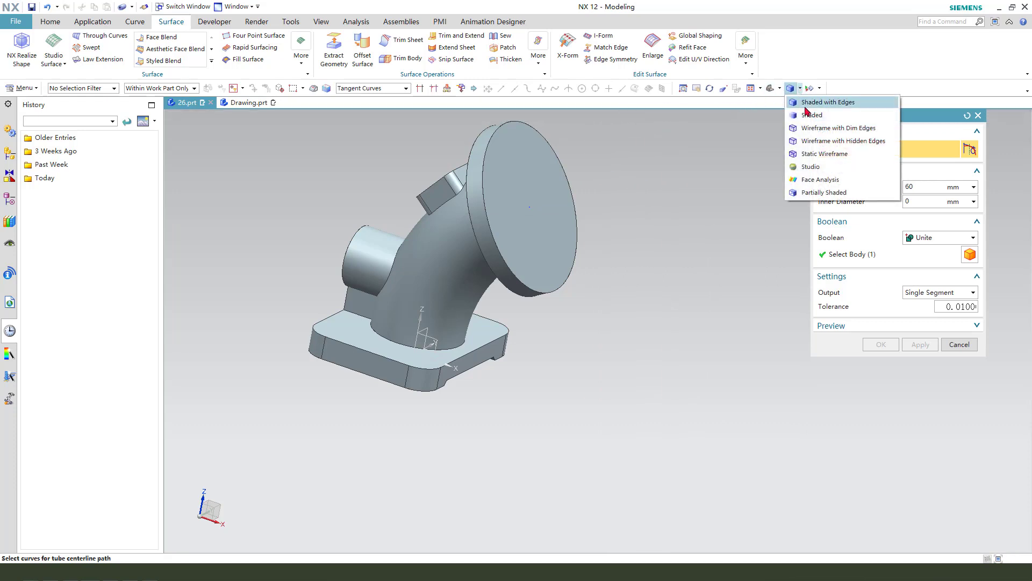
pyautogui.click(813, 156)
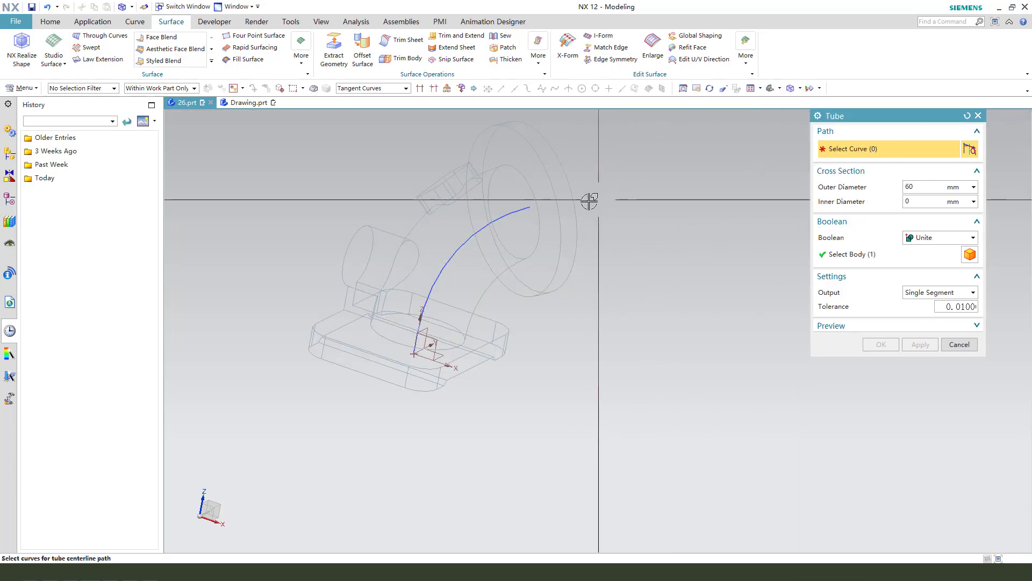
# - Subtract a tube with 50 mm outer and 0 mm inner diameter along the curved centerline, and restore the shaded display
pyautogui.click(516, 210)
pyautogui.click(921, 187)
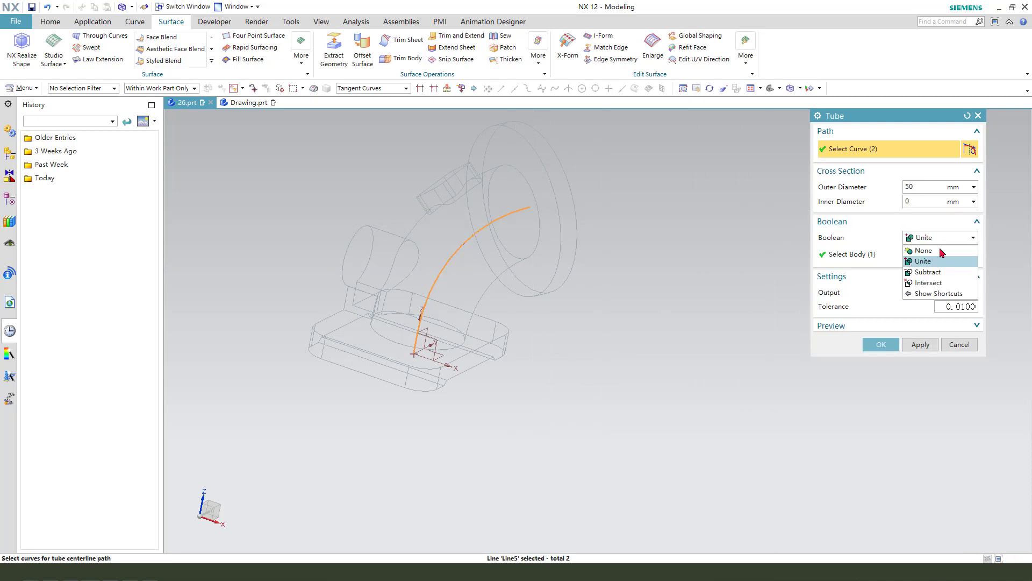
pyautogui.click(939, 273)
pyautogui.click(883, 345)
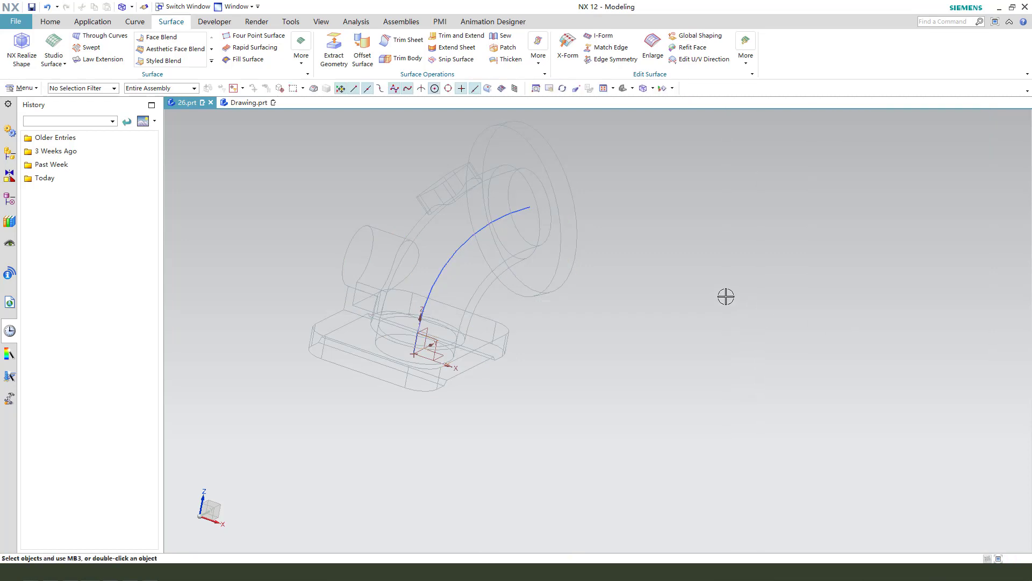
pyautogui.click(726, 285)
pyautogui.moveTo(728, 278)
pyautogui.mouseDown(button='middle')
pyautogui.moveTo(554, 279)
pyautogui.moveTo(587, 174)
pyautogui.moveTo(559, 196)
pyautogui.moveTo(558, 295)
pyautogui.moveTo(581, 274)
pyautogui.moveTo(569, 279)
pyautogui.moveTo(604, 269)
pyautogui.moveTo(578, 281)
pyautogui.moveTo(565, 271)
pyautogui.mouseUp(button='middle')
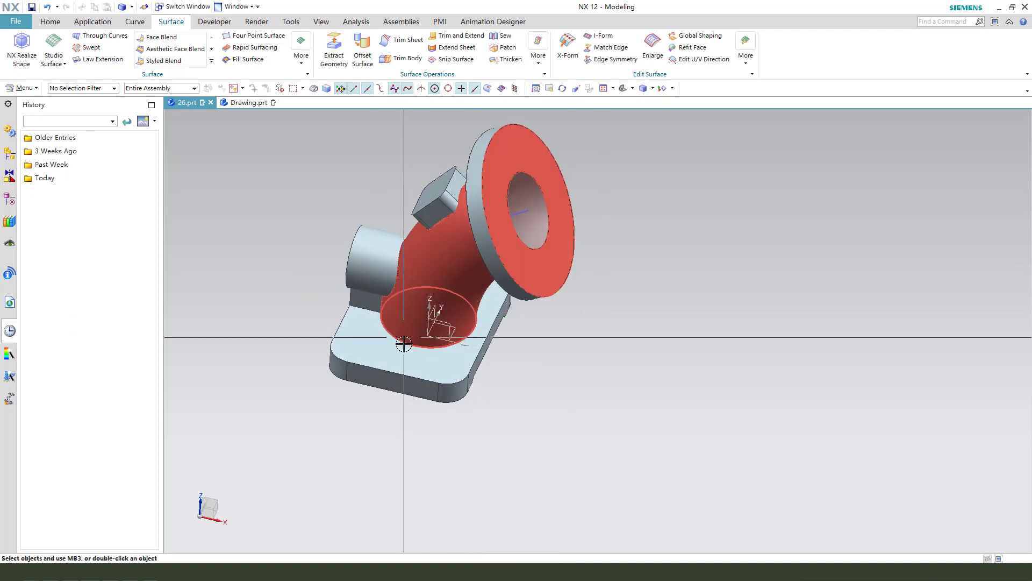
# - Start a counterbored general hole through the body with 18 mm counterbore diameter, 8 mm counterbore depth and 11 mm hole diameter
pyautogui.moveTo(415, 338); pyautogui.dragTo(414, 339, button='middle')
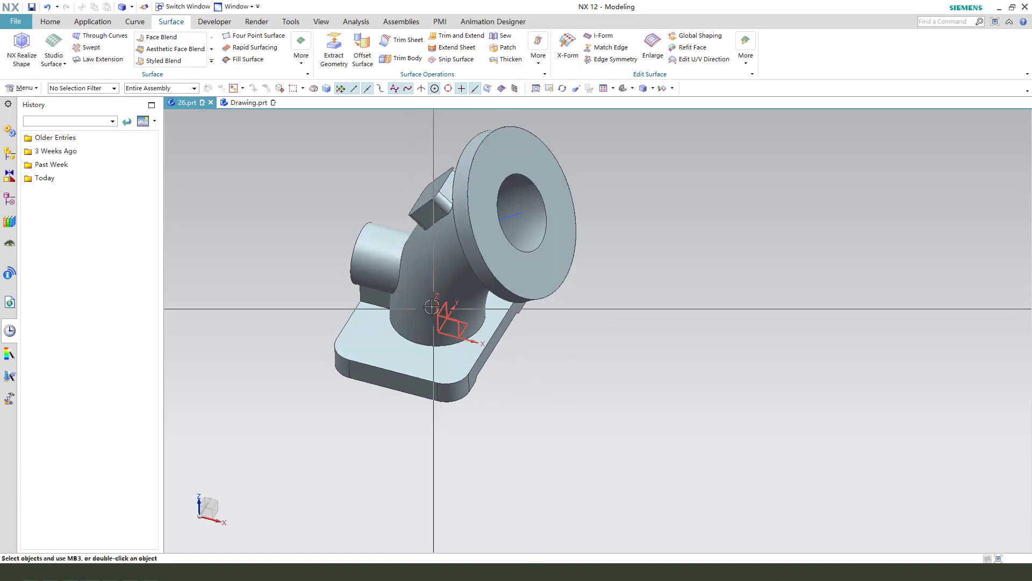
pyautogui.scroll(1, 434, 308)
pyautogui.click(50, 22)
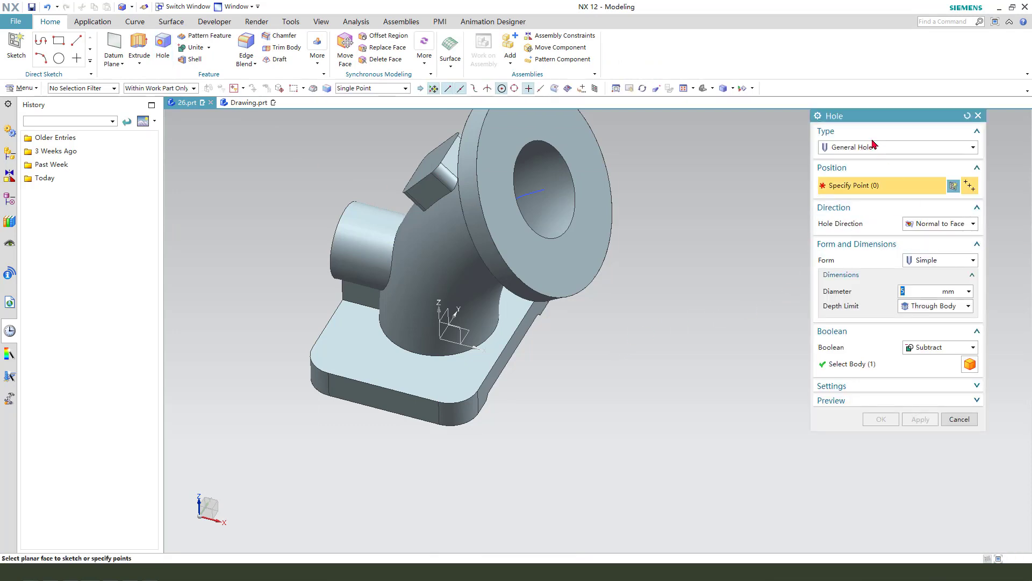
pyautogui.click(874, 145)
pyautogui.click(882, 160)
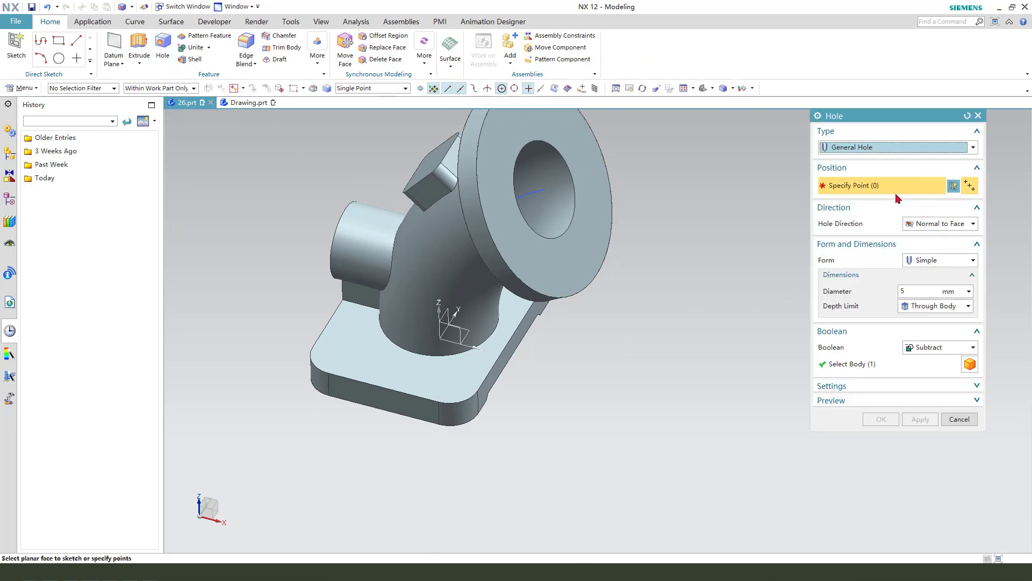
pyautogui.click(866, 149)
pyautogui.click(865, 149)
pyautogui.click(940, 261)
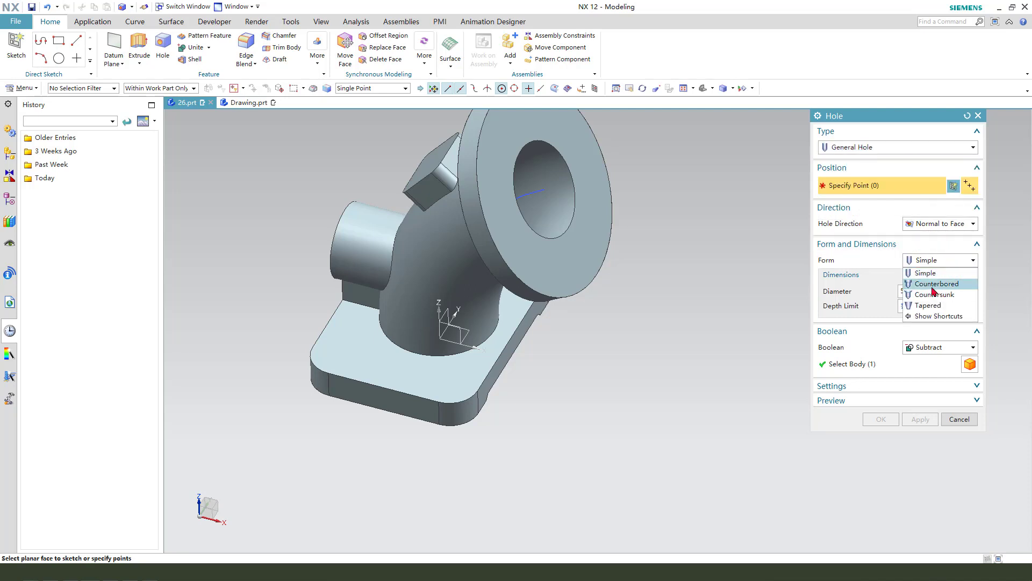
pyautogui.click(936, 284)
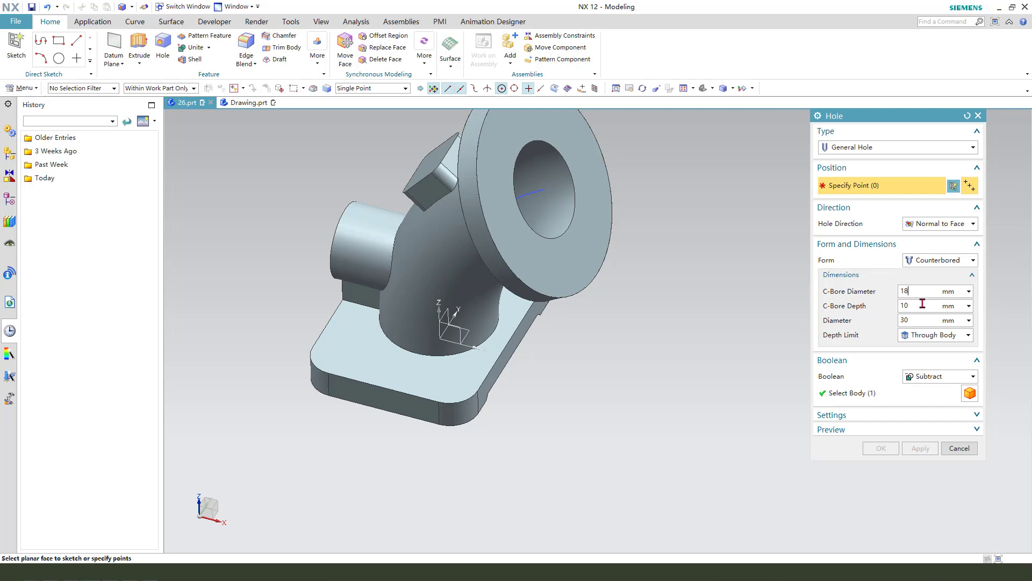
pyautogui.click(923, 304)
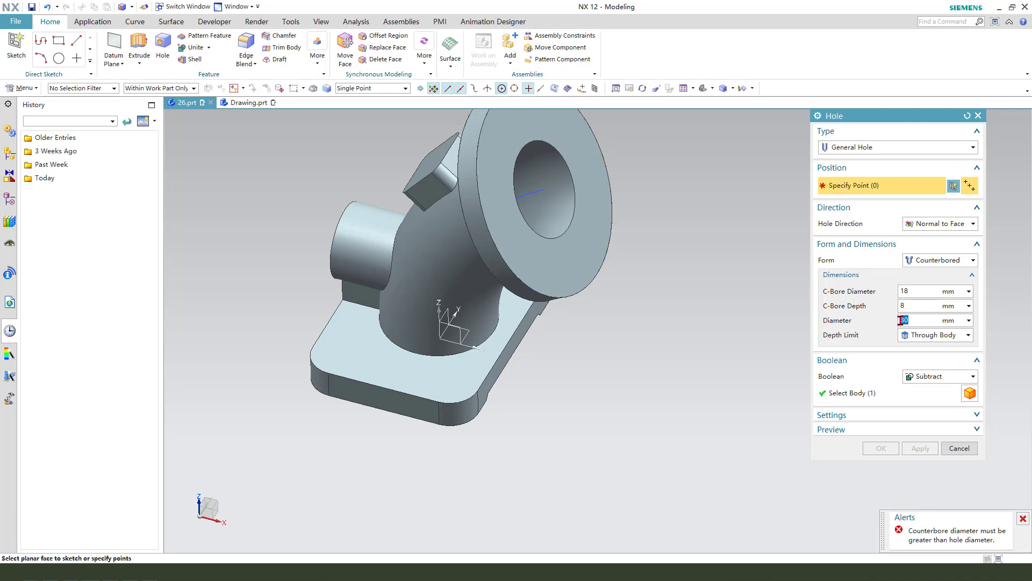
pyautogui.click(888, 358)
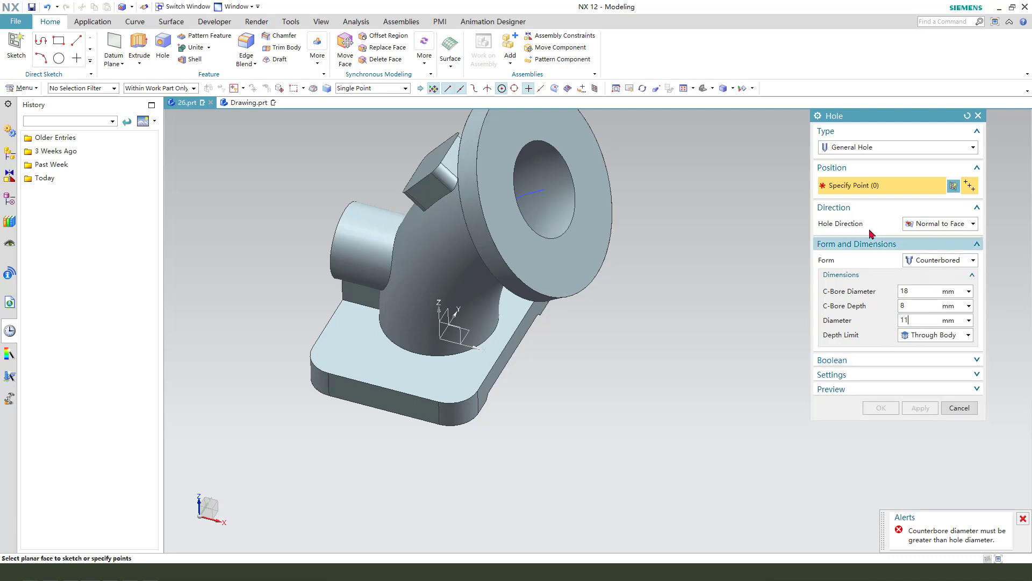
# - Place the hole positions at the arc centers of the base plate's four rounded corners, subtracting from the pipe body
pyautogui.scroll(1, 317, 361)
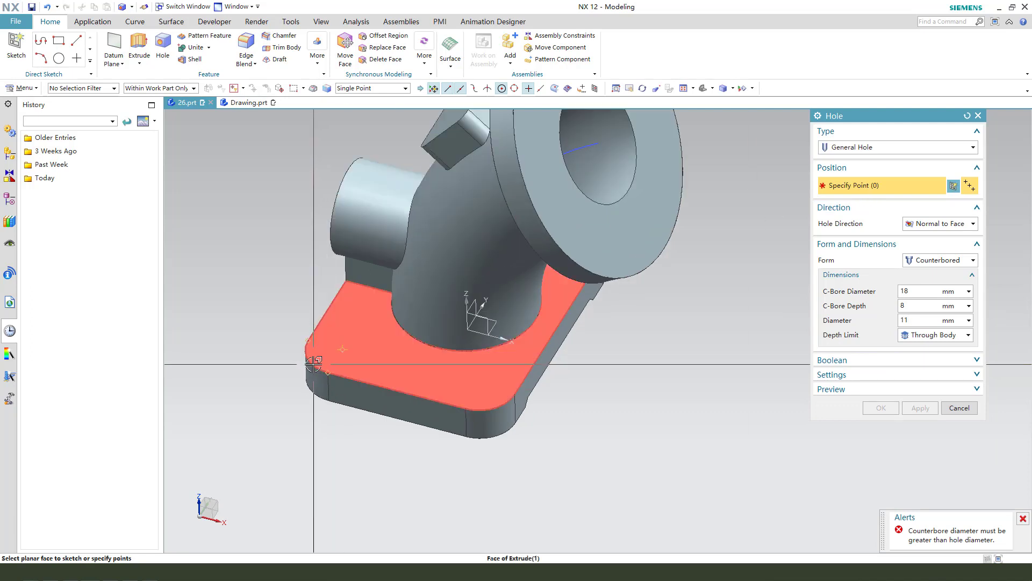
pyautogui.click(313, 362)
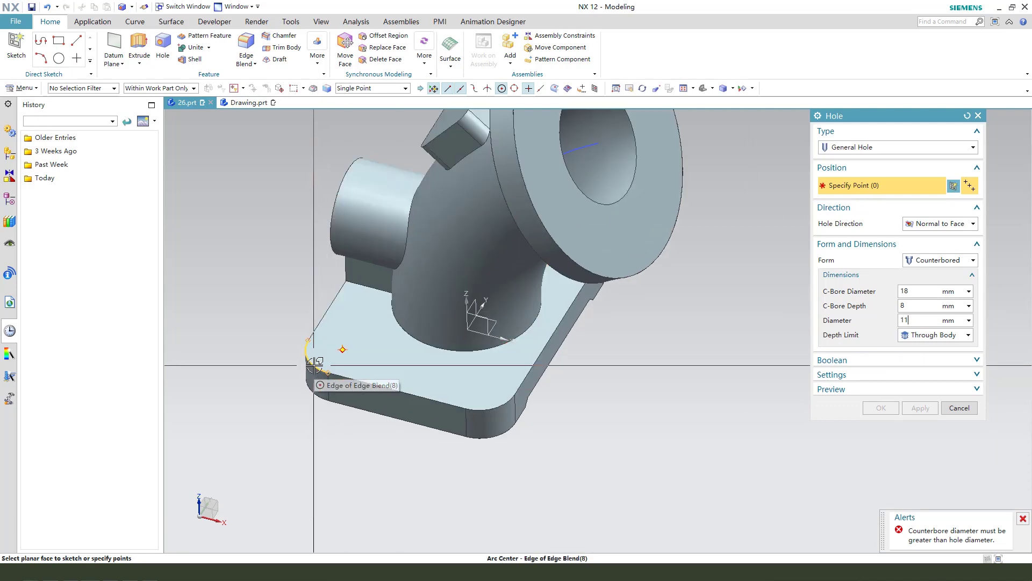
pyautogui.click(500, 407)
pyautogui.scroll(-2, 648, 396)
pyautogui.click(832, 359)
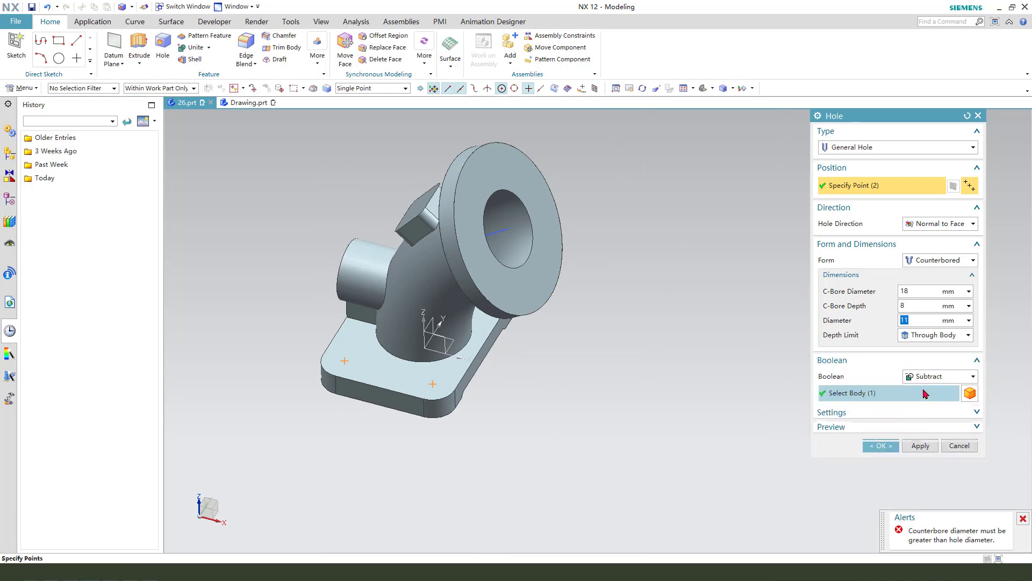
pyautogui.moveTo(652, 355); pyautogui.dragTo(666, 341, button='middle')
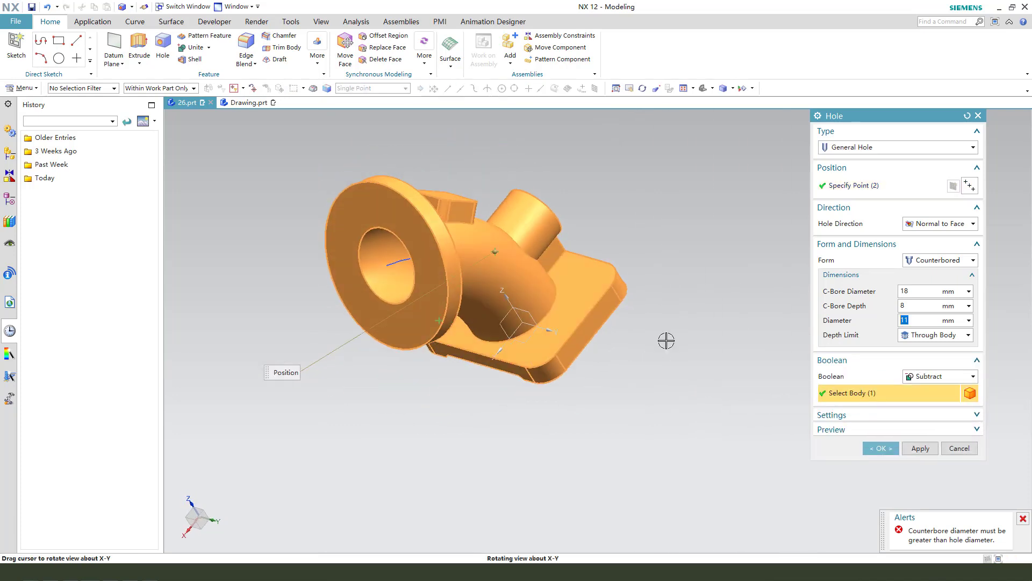
pyautogui.scroll(2, 629, 286)
pyautogui.click(572, 266)
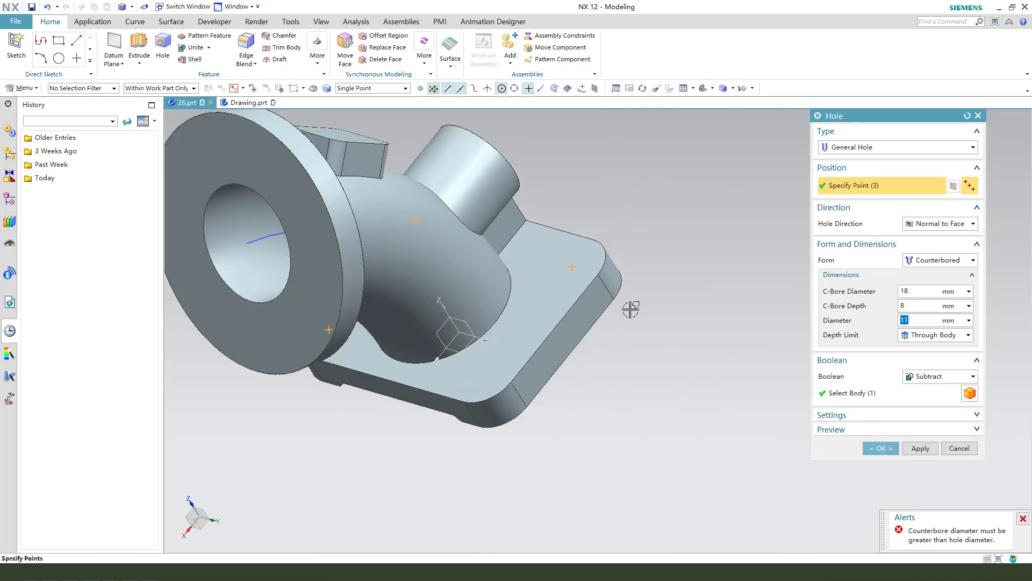
pyautogui.click(504, 397)
# - Set the hole direction along the vector pointing downward in negative Z and create the four counterbored holes in the base plate
pyautogui.scroll(-2, 517, 371)
pyautogui.moveTo(530, 342); pyautogui.dragTo(619, 317, button='middle')
pyautogui.click(948, 223)
pyautogui.click(941, 246)
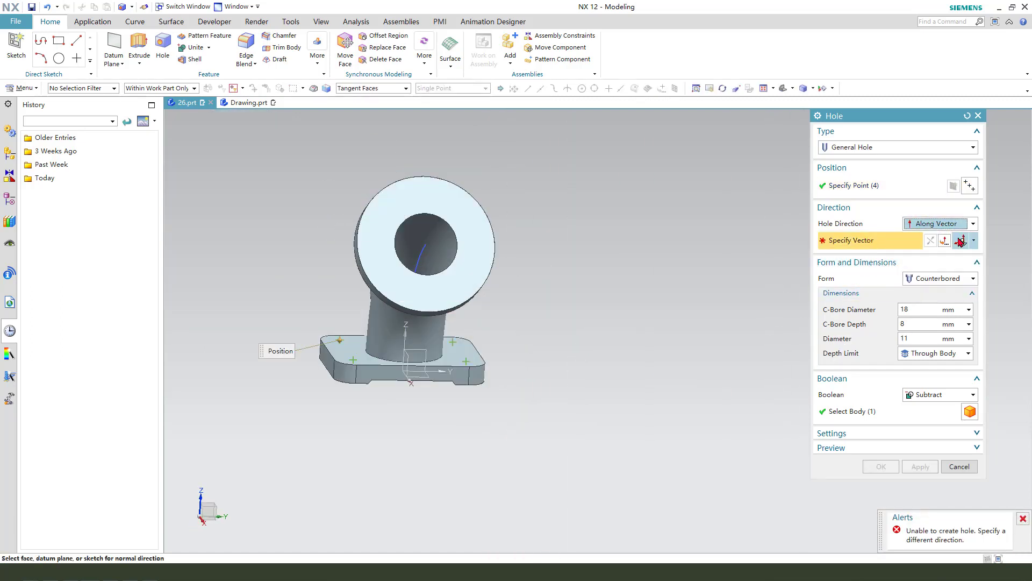
pyautogui.click(976, 244)
pyautogui.click(965, 260)
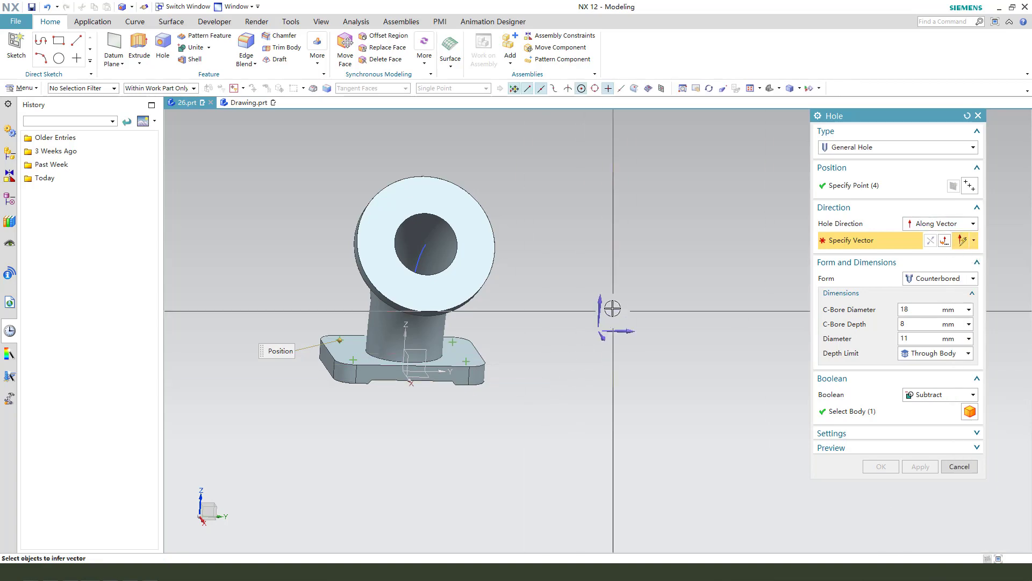
pyautogui.click(945, 241)
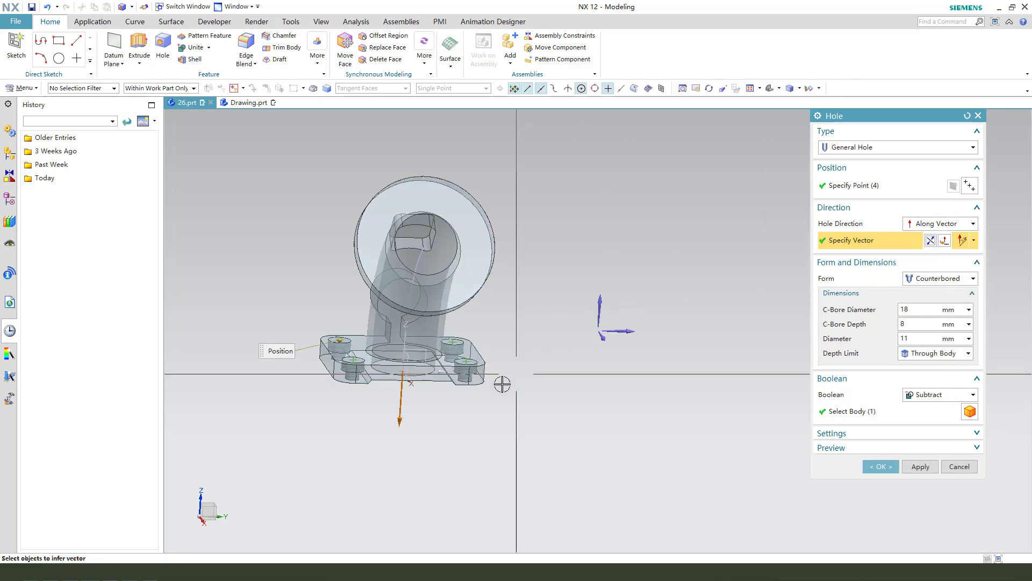
pyautogui.moveTo(495, 376)
pyautogui.mouseDown(button='middle')
pyautogui.moveTo(522, 414)
pyautogui.moveTo(559, 416)
pyautogui.mouseUp(button='middle')
pyautogui.click(881, 466)
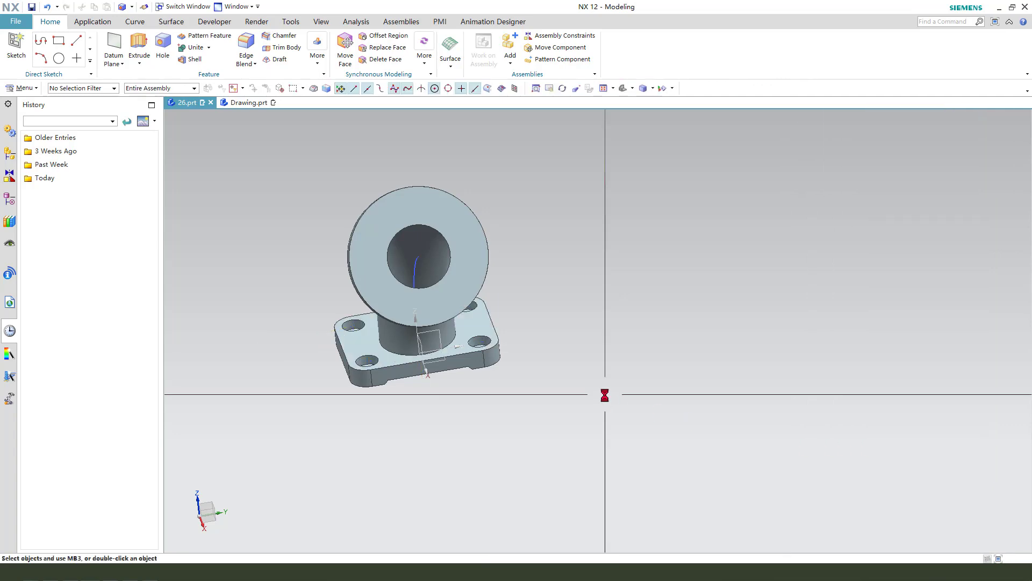
# - Start an Extrude with a new sketch on the base plate's upper face
pyautogui.moveTo(355, 348); pyautogui.dragTo(418, 356, button='middle')
pyautogui.scroll(2, 398, 348)
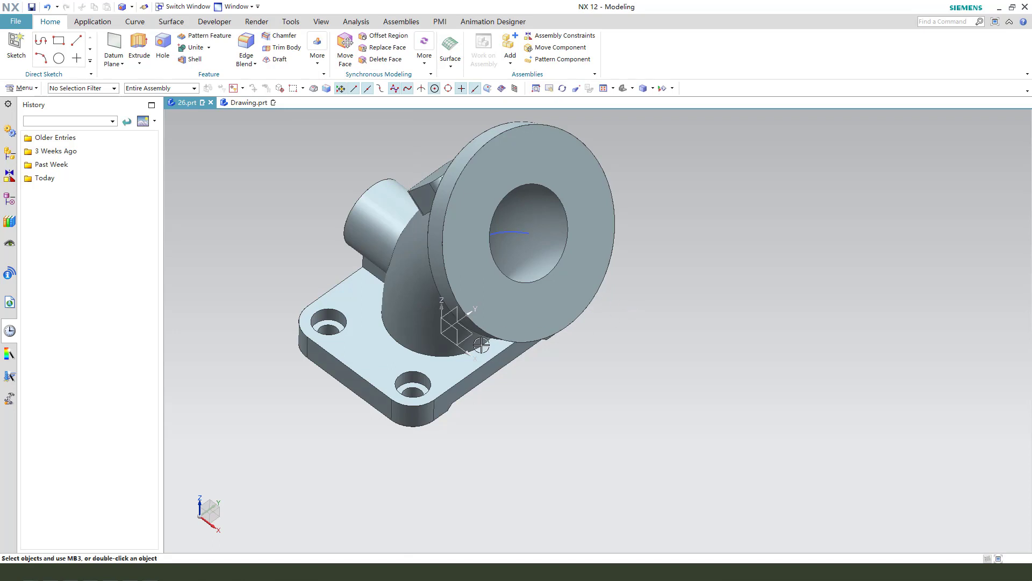
pyautogui.click(362, 341)
pyautogui.press('Escape')
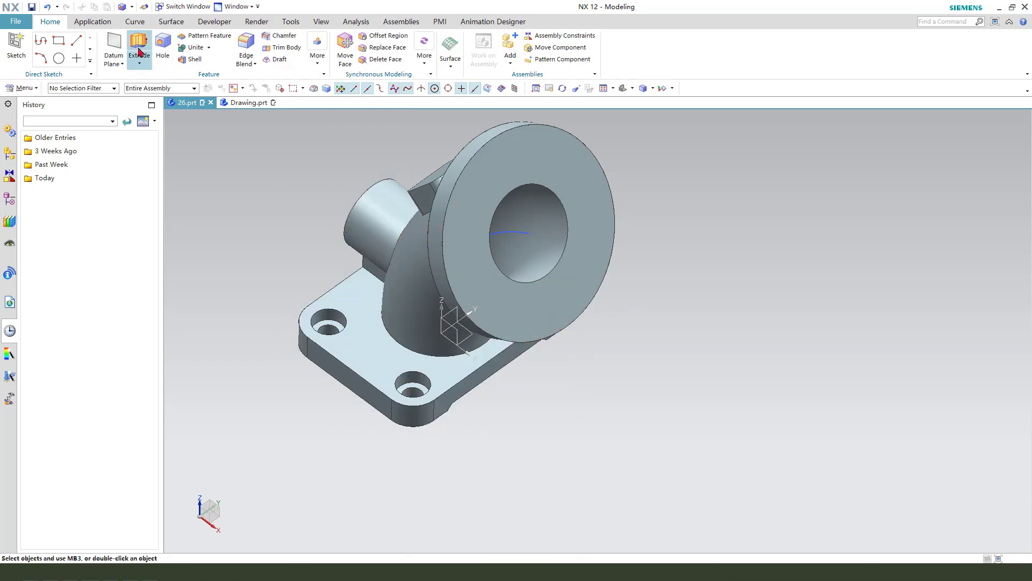
pyautogui.click(139, 45)
pyautogui.click(369, 340)
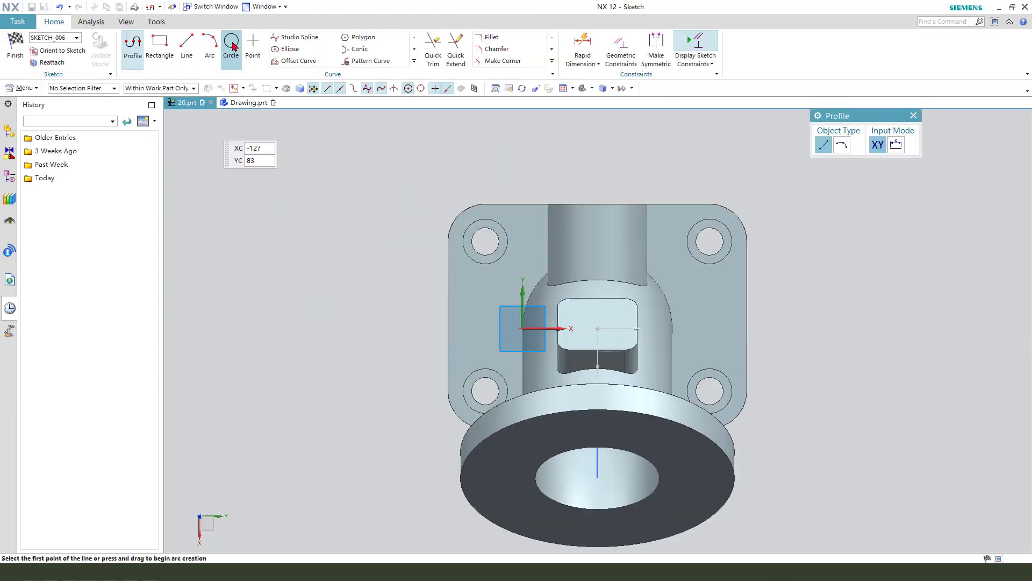
# - Sketch a circle about 18.7 mm in diameter on the base plate, between the two counterbored holes along one side
pyautogui.click(231, 43)
pyautogui.scroll(1, 728, 392)
pyautogui.scroll(-1, 411, 293)
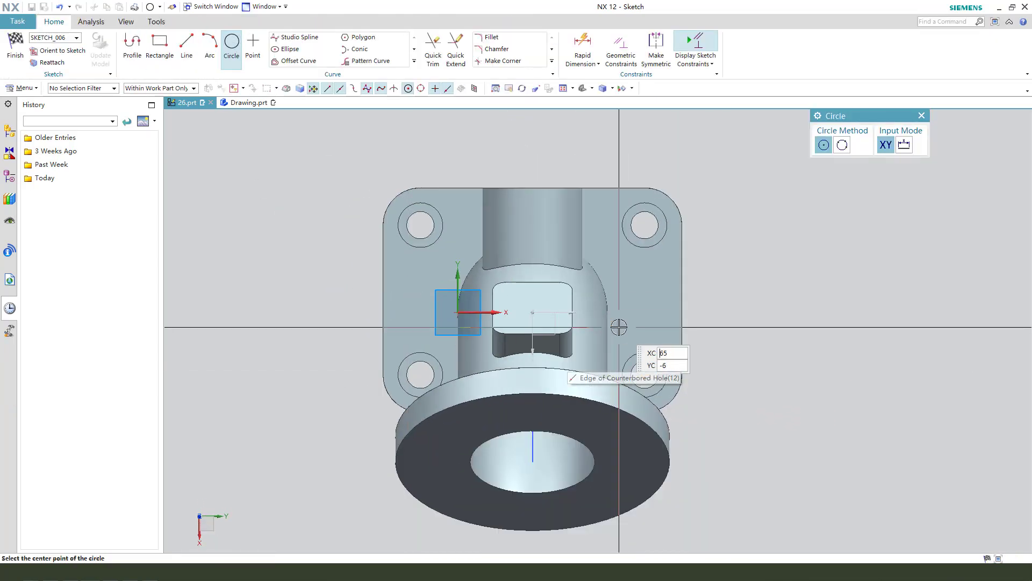
pyautogui.scroll(1, 619, 326)
pyautogui.click(650, 282)
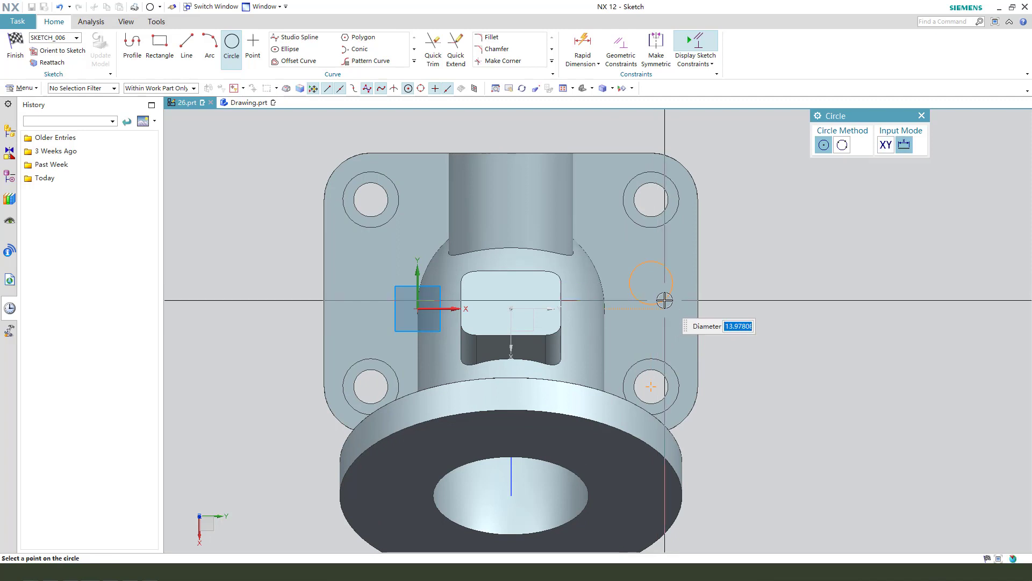
pyautogui.click(678, 293)
pyautogui.press('Escape')
# - Move the circle's center slightly and align it horizontally with the midpoint of the base plate's adjacent side edge
pyautogui.click(652, 283)
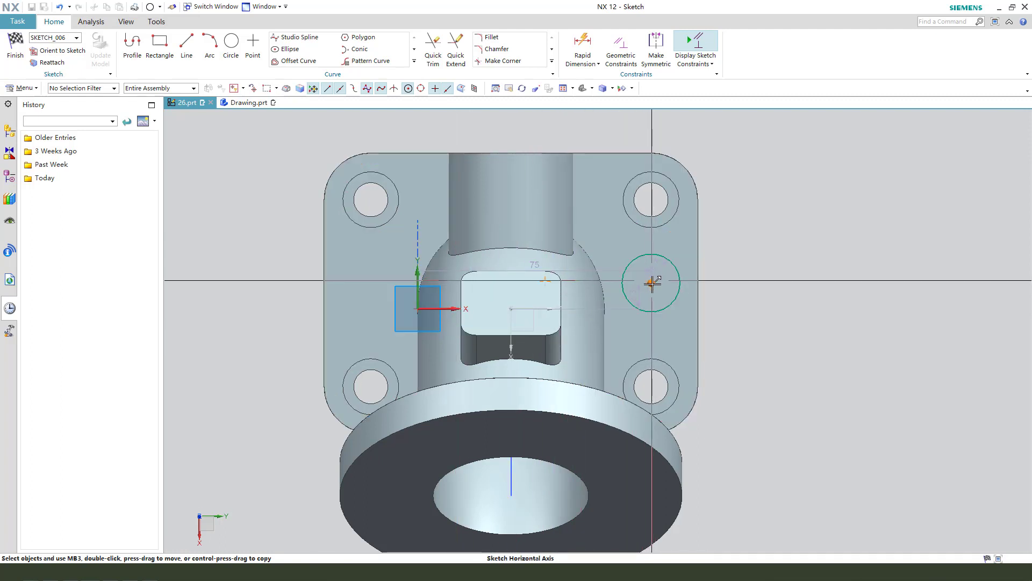
pyautogui.moveTo(651, 283); pyautogui.dragTo(654, 299)
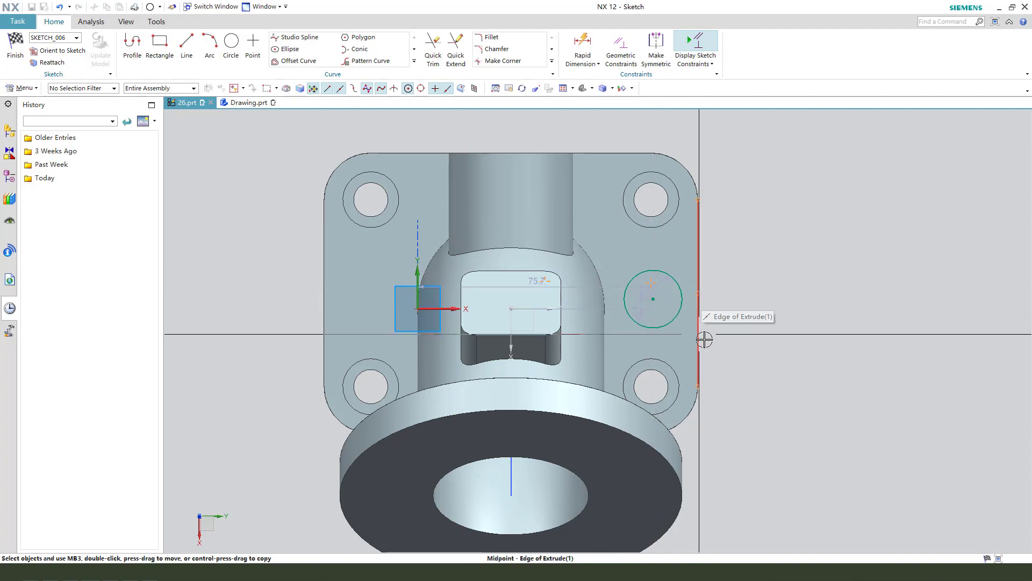
pyautogui.scroll(1, 705, 334)
pyautogui.scroll(-2, 721, 301)
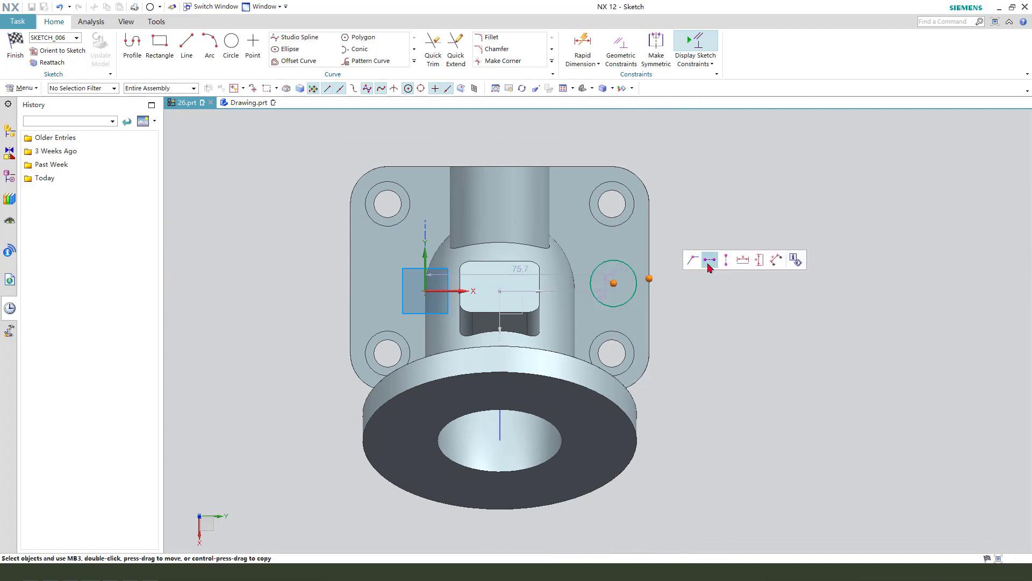
# - Dimension the circle's diameter and set it to 10 mm
pyautogui.moveTo(620, 266); pyautogui.dragTo(698, 236)
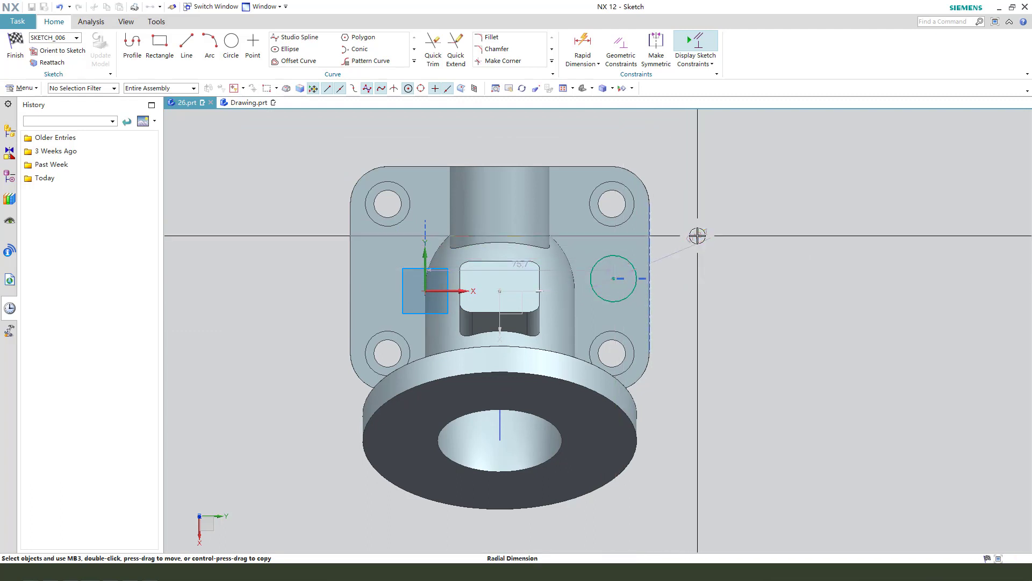
pyautogui.doubleClick(697, 235)
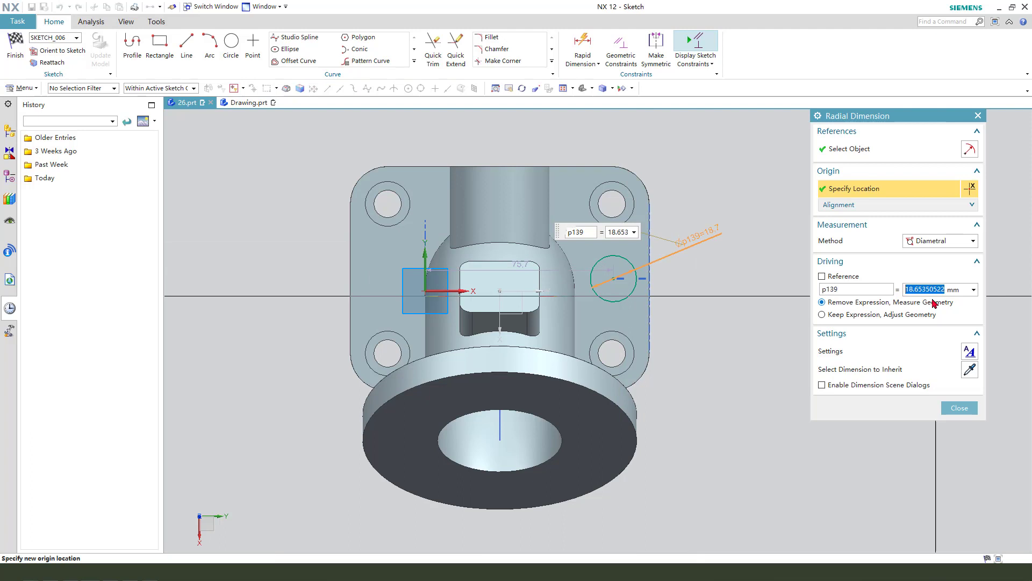
pyautogui.press('Return')
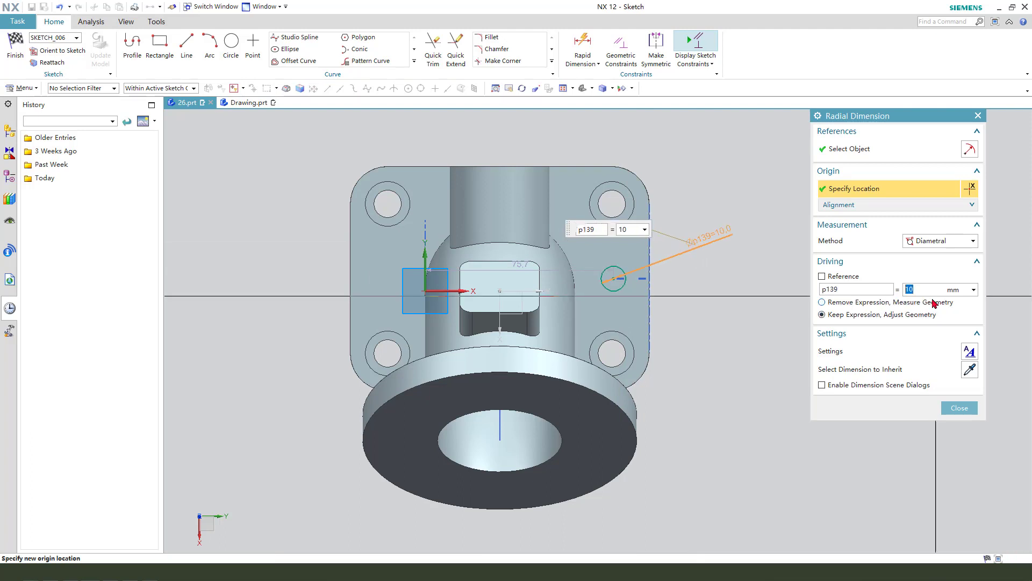
pyautogui.middleClick(565, 299)
# - Align the circle's center vertically with the center of the neighboring corner hole
pyautogui.scroll(1, 624, 208)
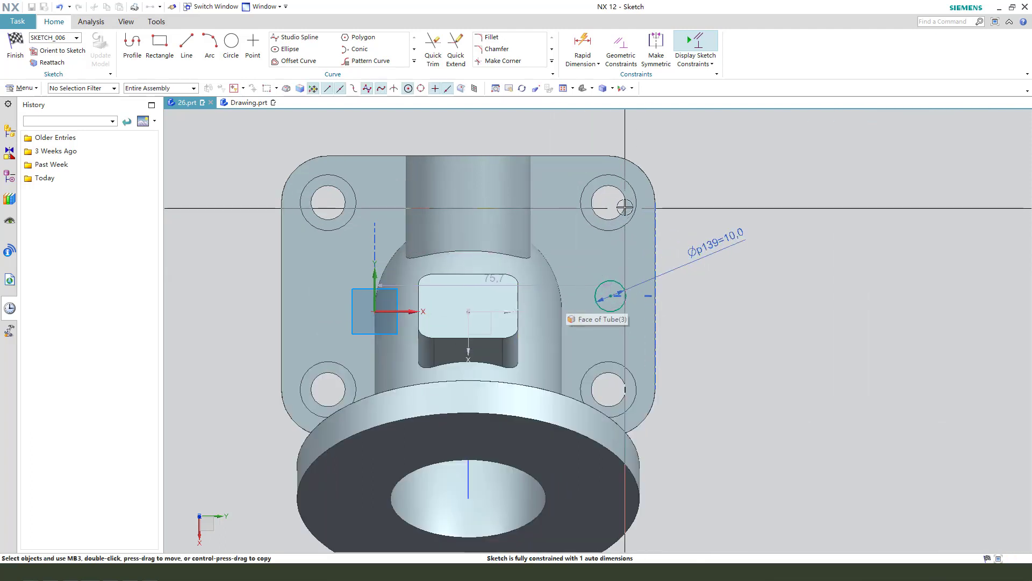
pyautogui.click(610, 203)
pyautogui.click(610, 296)
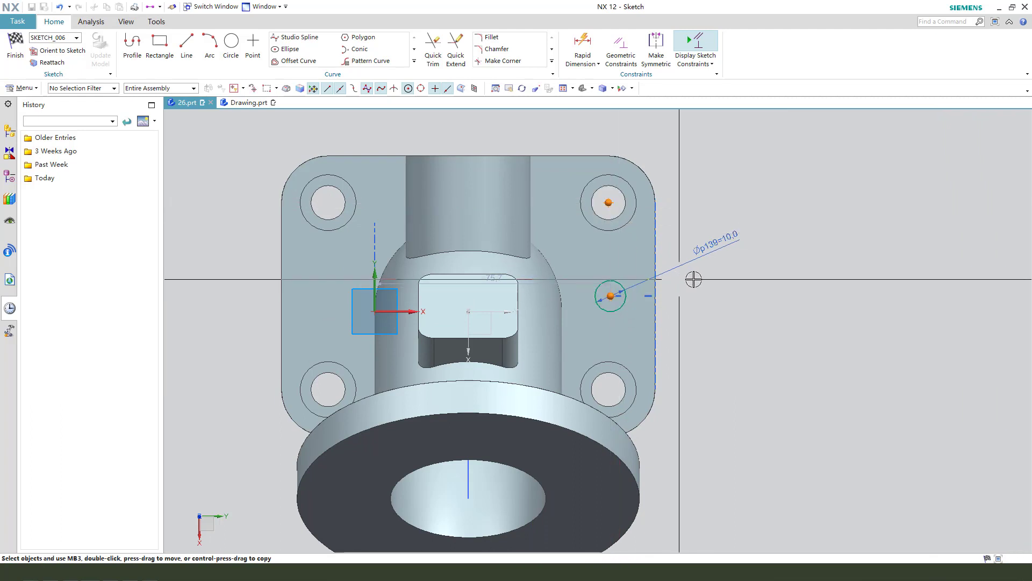
pyautogui.click(714, 276)
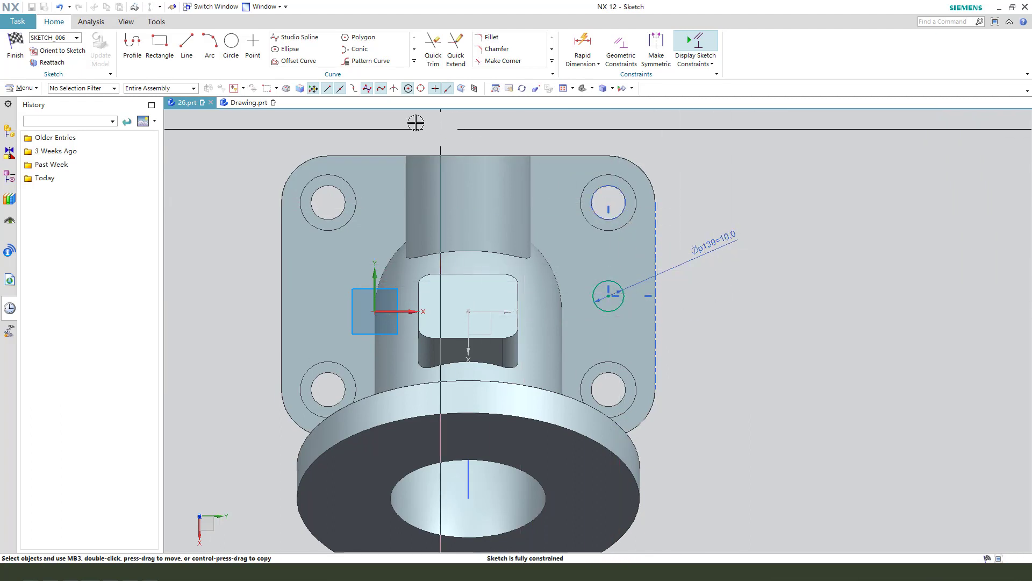
# - Mirror the circle to the opposite side of the base plate about the datum X axis and finish the sketch
pyautogui.click(413, 62)
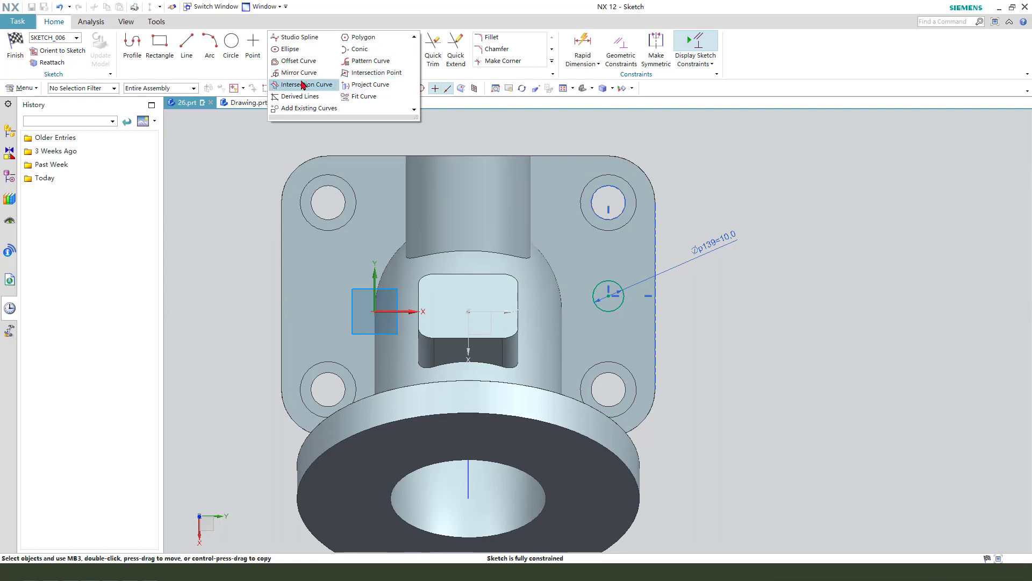
pyautogui.click(300, 73)
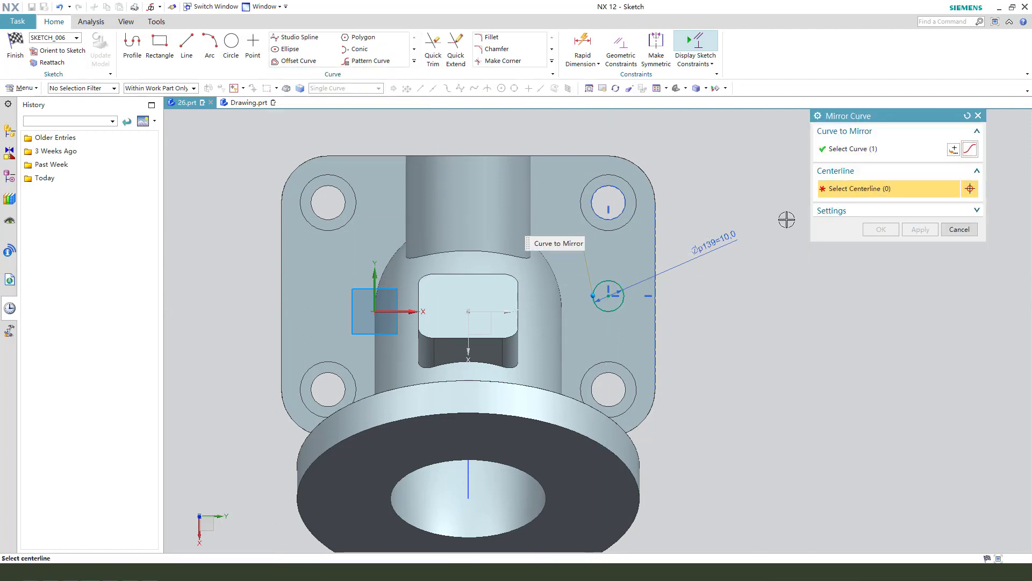
pyautogui.click(468, 335)
pyautogui.click(882, 230)
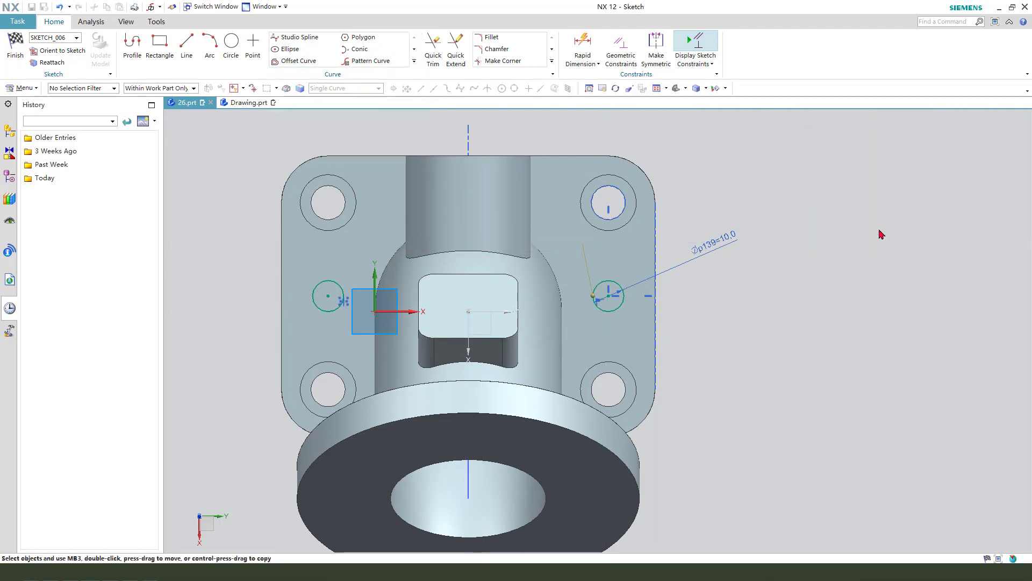
pyautogui.click(9, 59)
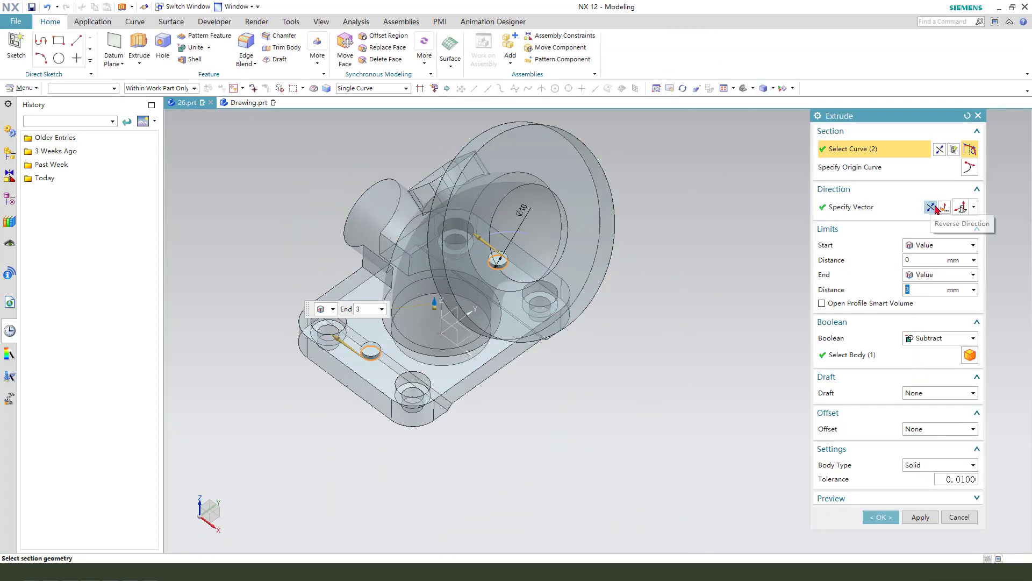
# - Extrude both circles in the reversed direction through all, subtracting them from the body
pyautogui.click(931, 208)
pyautogui.click(941, 275)
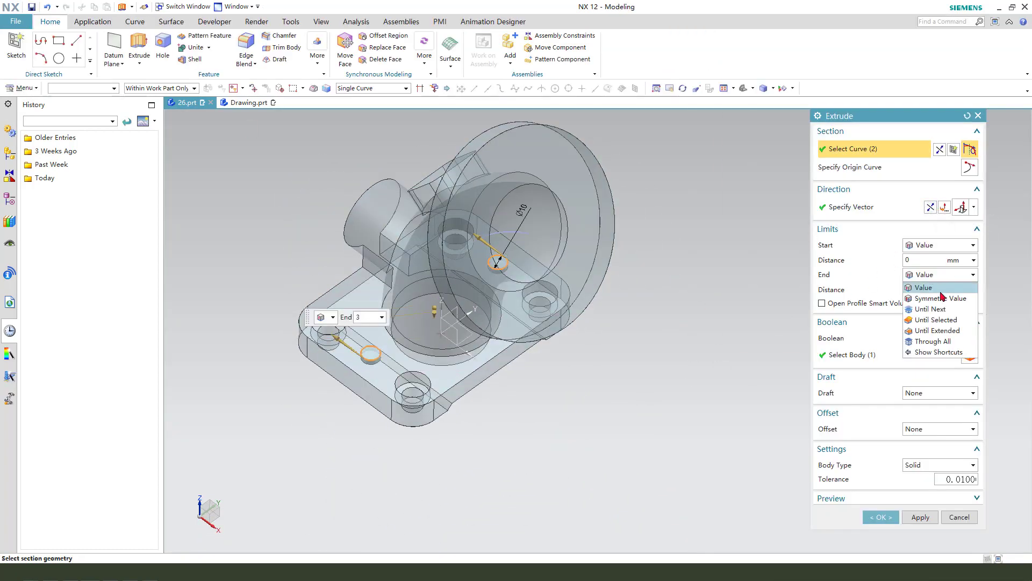
pyautogui.click(932, 342)
pyautogui.click(881, 516)
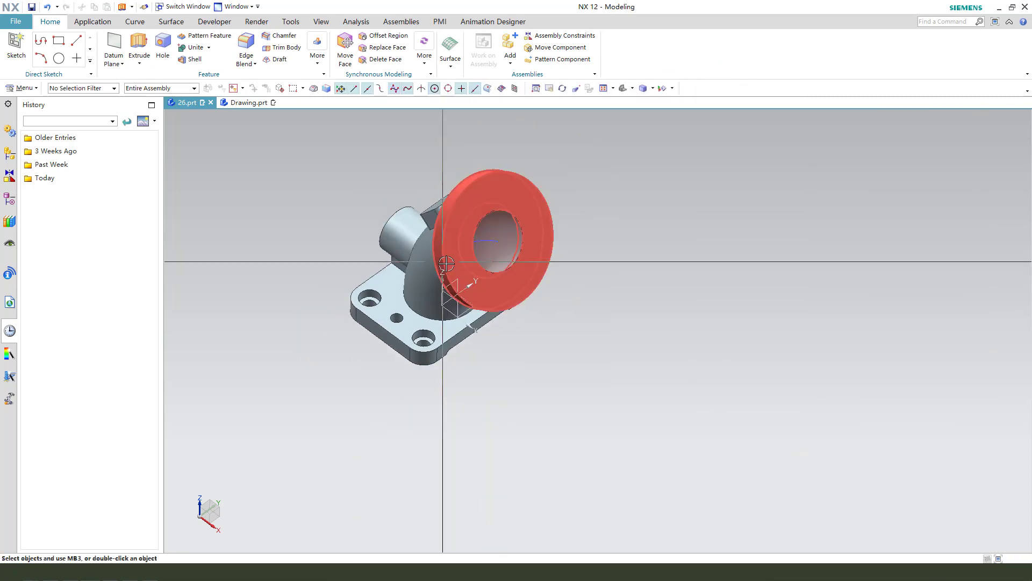
# - Start a general hole with the Simple form and a 25 mm diameter
pyautogui.moveTo(447, 263); pyautogui.dragTo(503, 268, button='middle')
pyautogui.scroll(4, 413, 274)
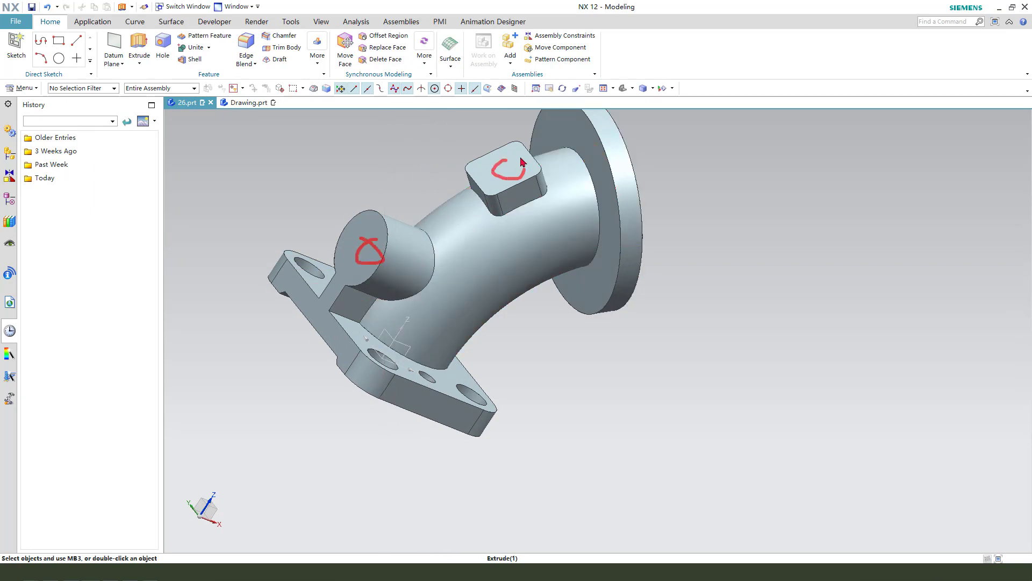
pyautogui.moveTo(521, 157); pyautogui.dragTo(508, 153)
pyautogui.press('Escape')
pyautogui.scroll(-1, 446, 342)
pyautogui.scroll(1, 456, 301)
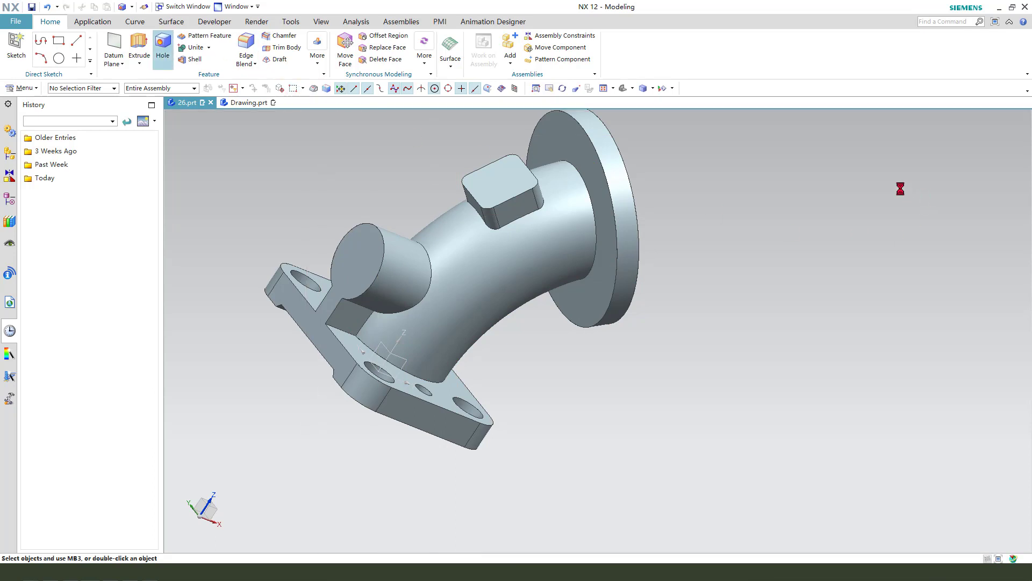
pyautogui.click(937, 260)
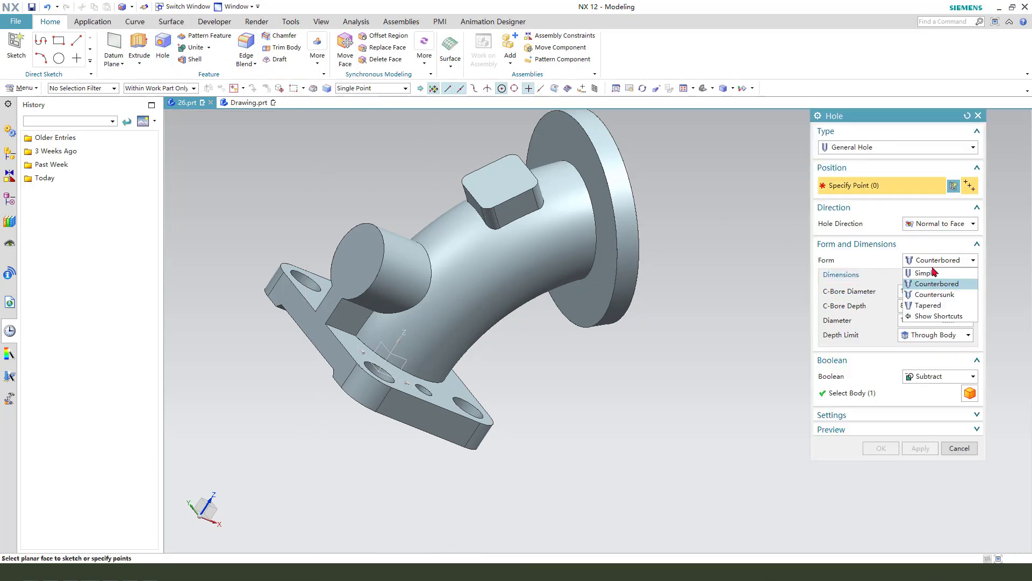
pyautogui.click(933, 273)
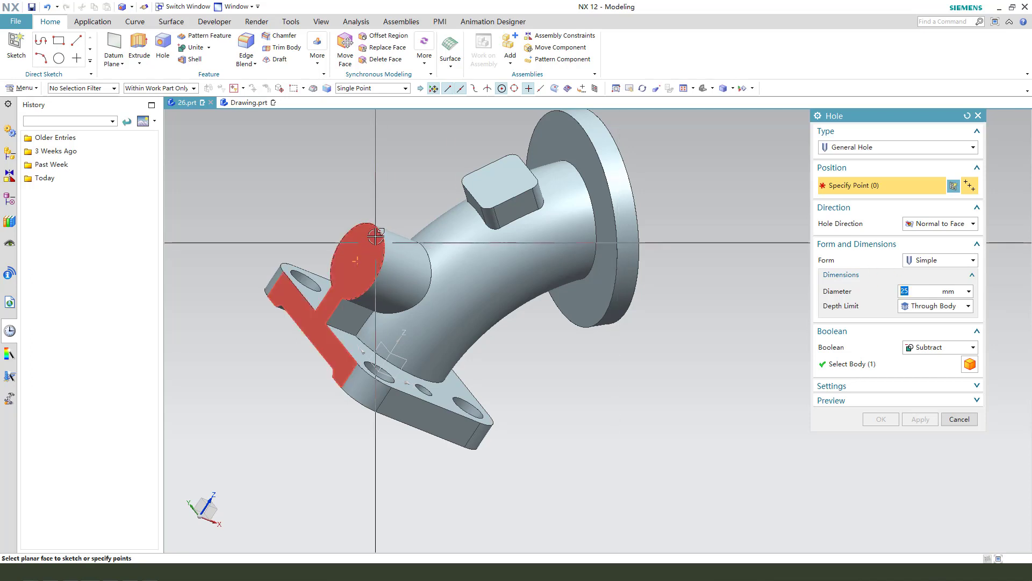
# - Place the hole at the center of the cylindrical boss's end face and cut it with the Until Next depth limit
pyautogui.click(381, 256)
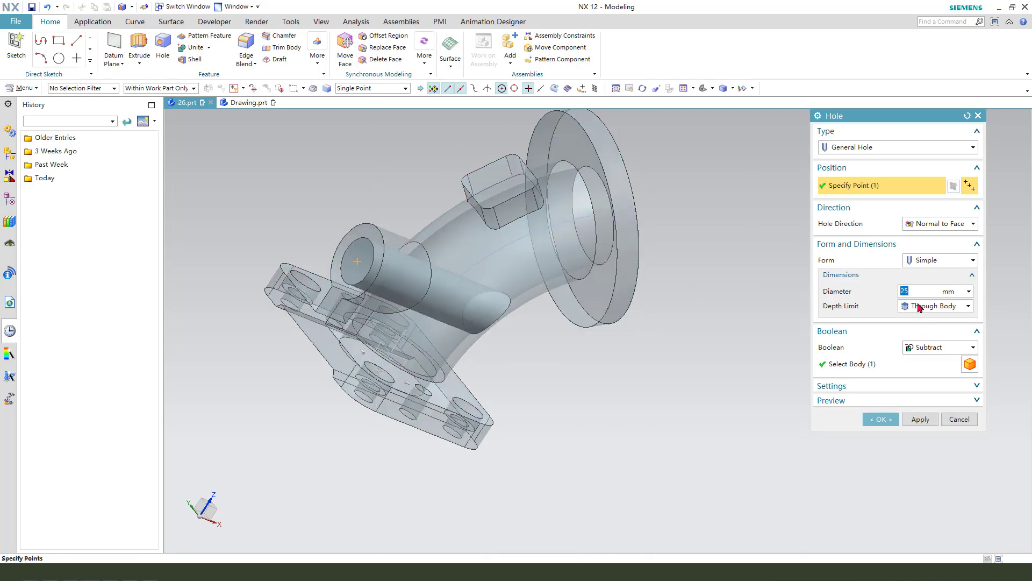
pyautogui.click(939, 306)
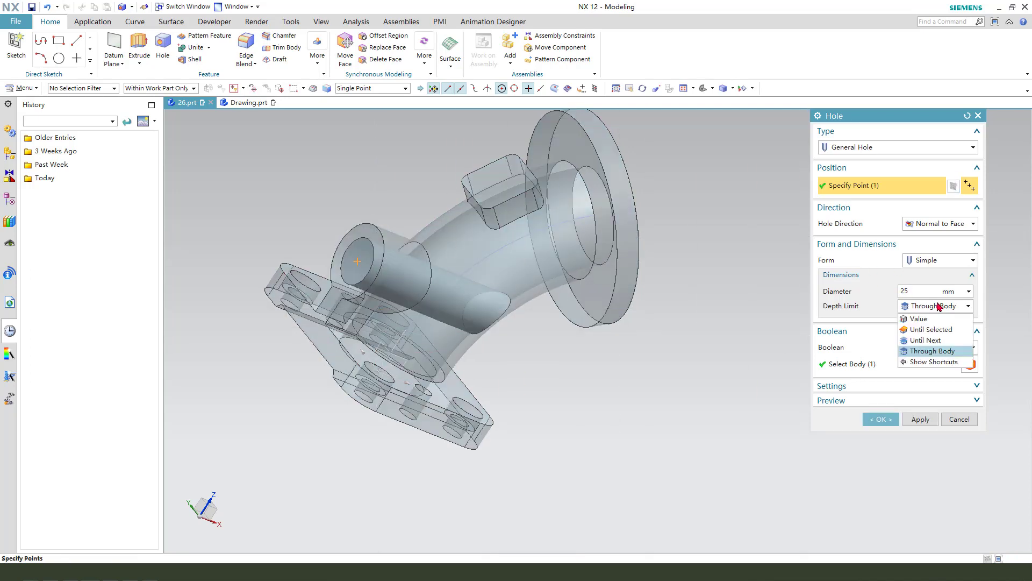
pyautogui.click(938, 341)
pyautogui.click(881, 420)
# - Start another simple general hole with its position point sketched on the flat face of the rounded rectangular pad
pyautogui.moveTo(841, 396); pyautogui.dragTo(730, 350, button='middle')
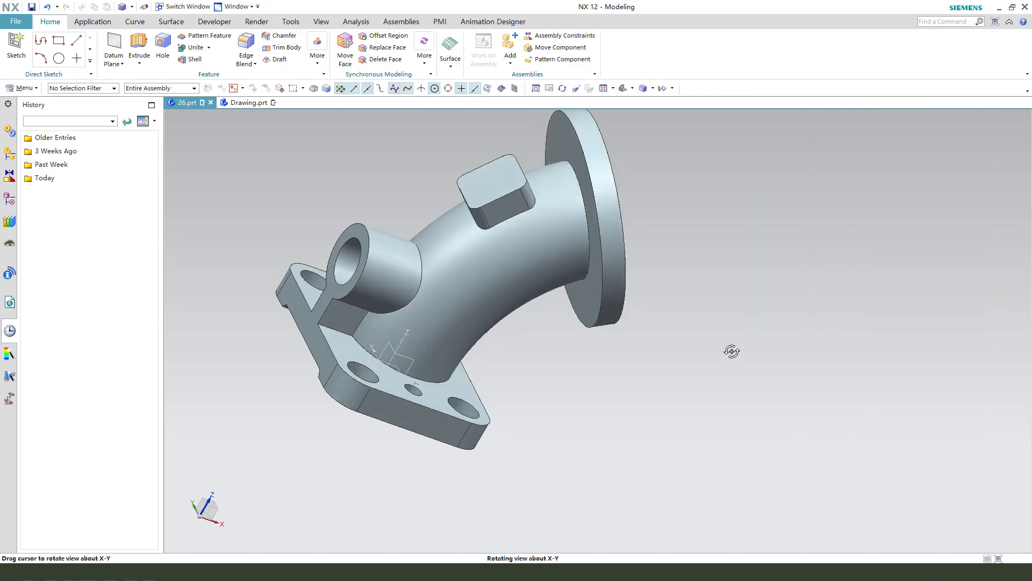
pyautogui.scroll(2, 535, 295)
pyautogui.scroll(3, 528, 208)
pyautogui.moveTo(458, 232); pyautogui.dragTo(469, 235, button='middle')
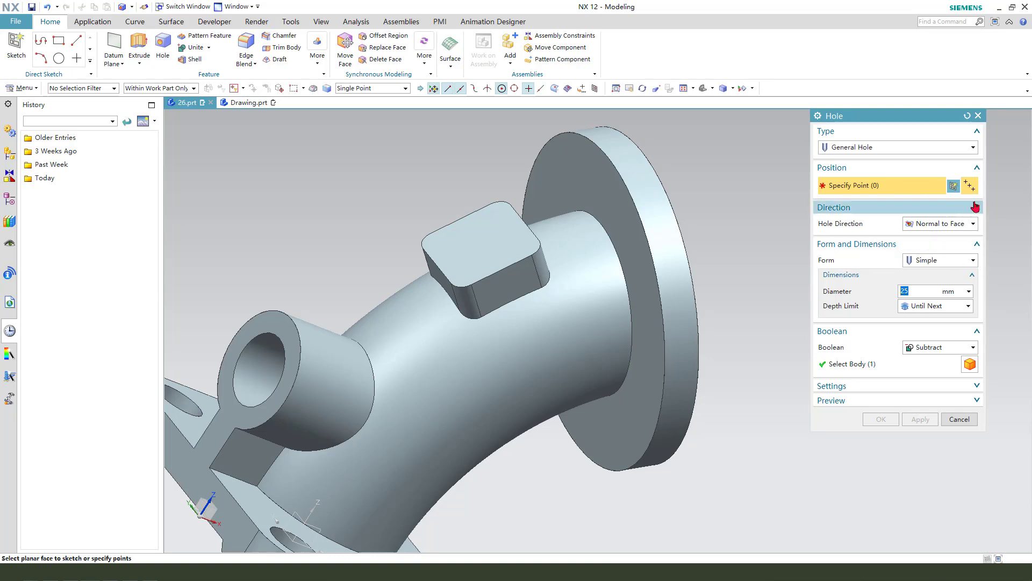
pyautogui.click(479, 269)
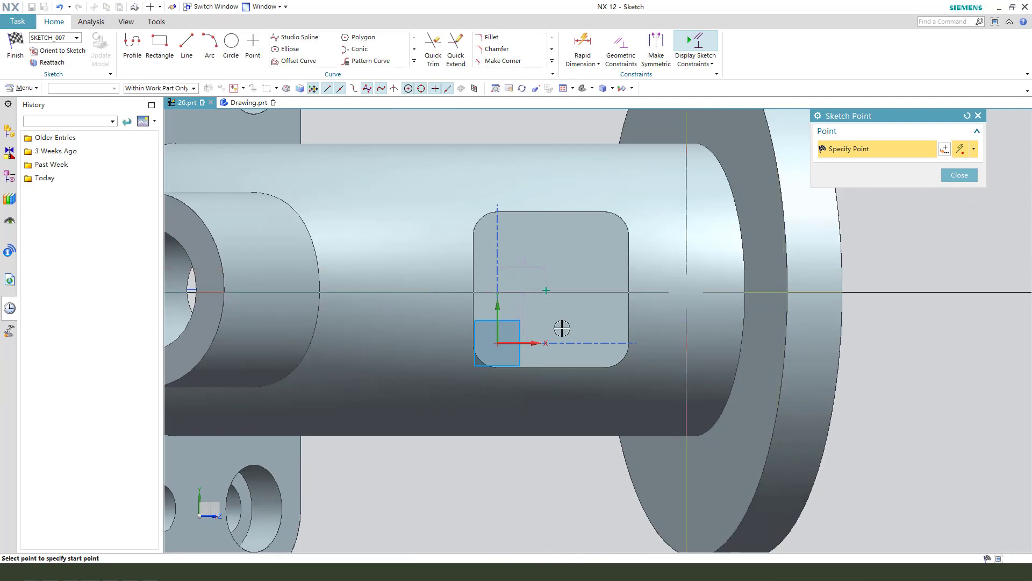
pyautogui.click(960, 176)
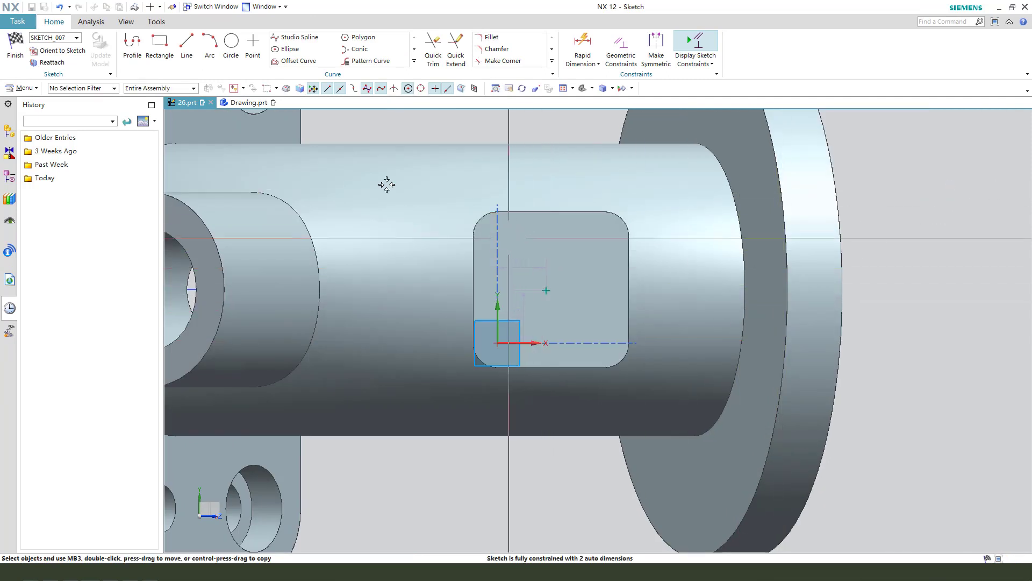
# - Draw a diagonal line between the arc centers of two opposite rounded corners of the pad and convert it to reference
pyautogui.click(187, 48)
pyautogui.click(497, 236)
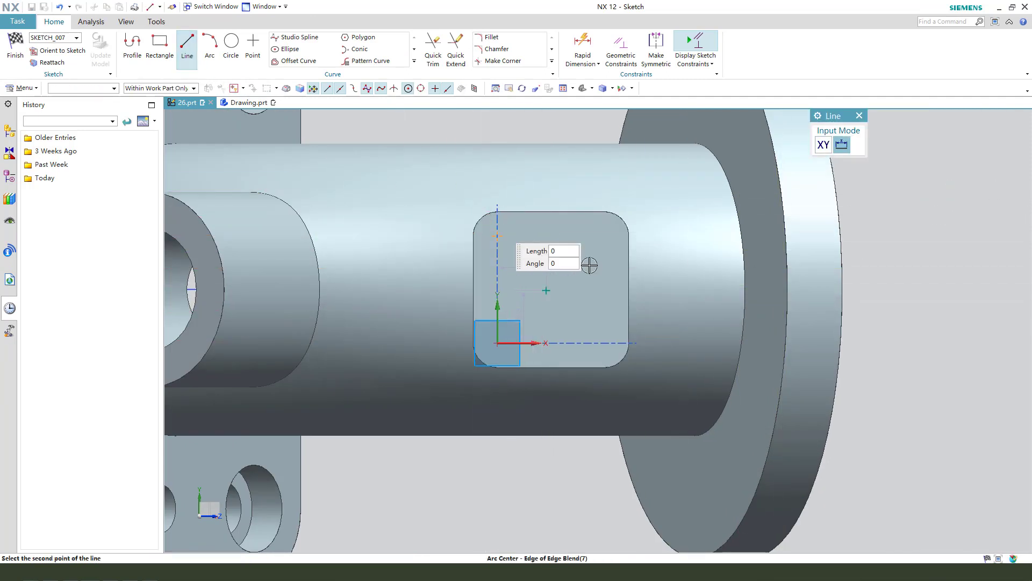
pyautogui.click(605, 342)
pyautogui.press('Escape')
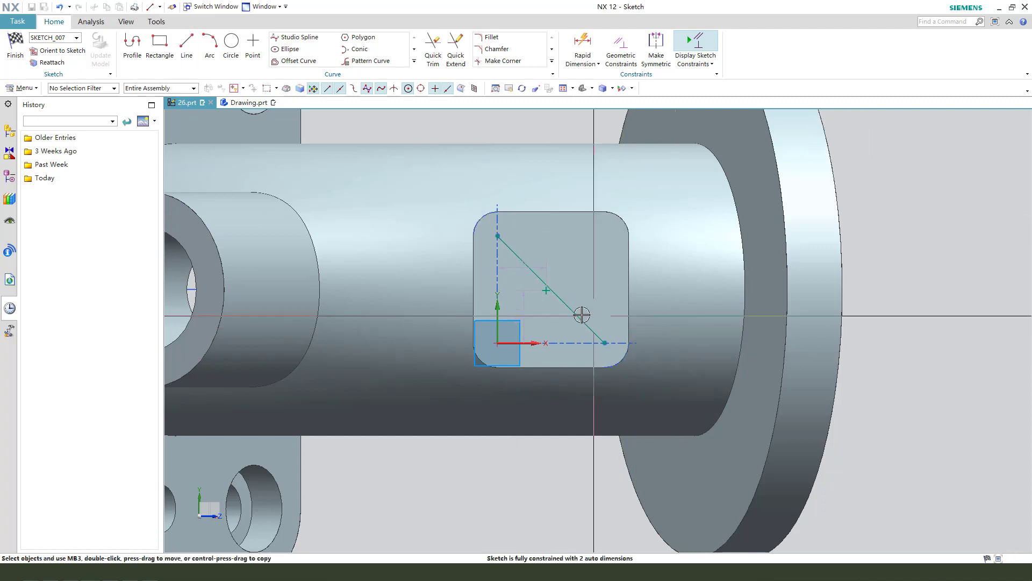
pyautogui.click(563, 300)
# - Make the hole's sketch point coincident with the midpoint of the diagonal reference line and finish the sketch
pyautogui.scroll(3, 563, 303)
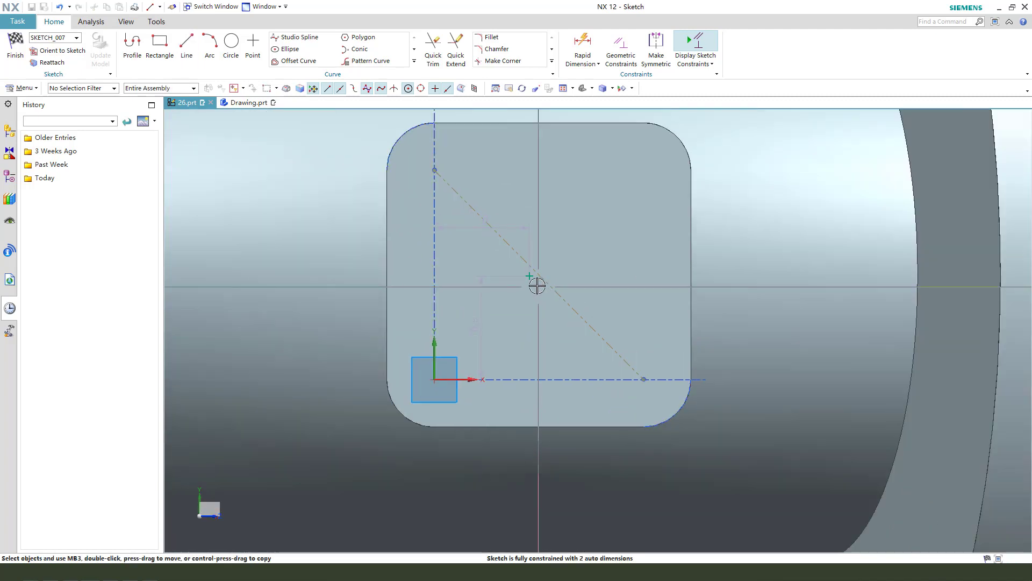
pyautogui.scroll(1, 537, 285)
pyautogui.click(546, 276)
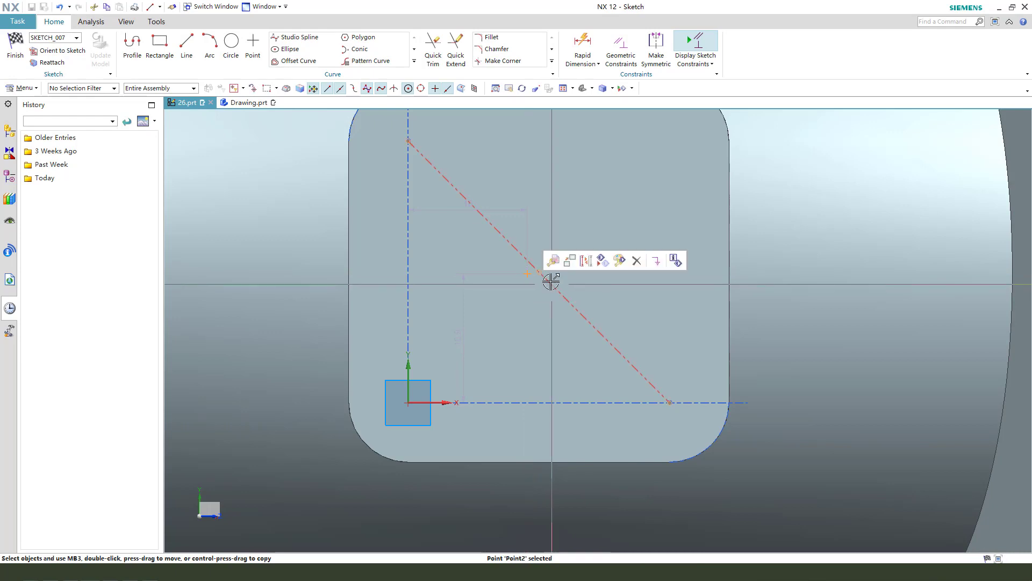
pyautogui.scroll(2, 551, 279)
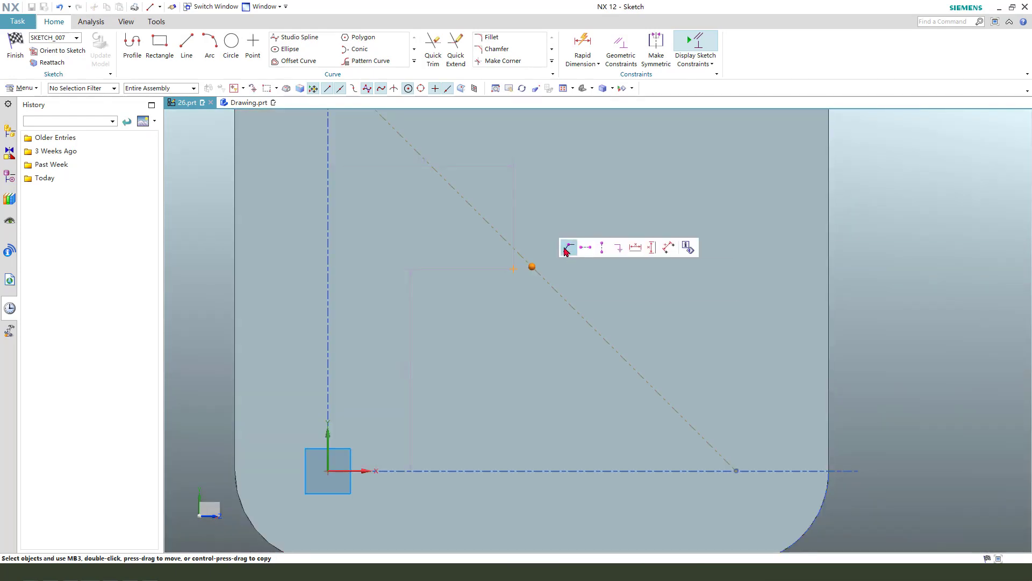
pyautogui.scroll(-5, 489, 306)
pyautogui.click(15, 47)
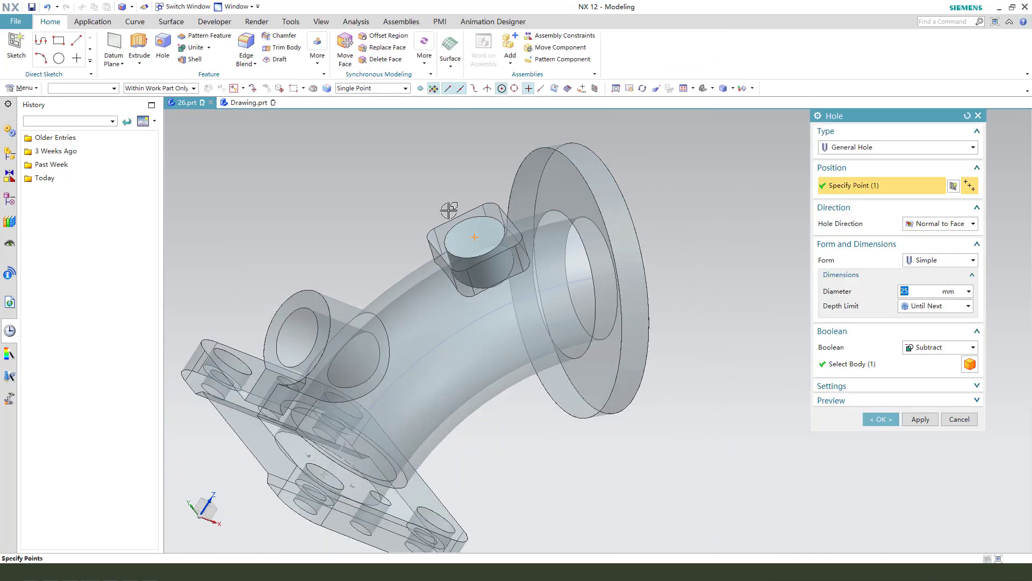
# - Cut the pad hole as Counterbored with 18 mm C-bore diameter, 6 mm C-bore depth, 10 mm diameter and the Until Next depth limit
pyautogui.click(938, 262)
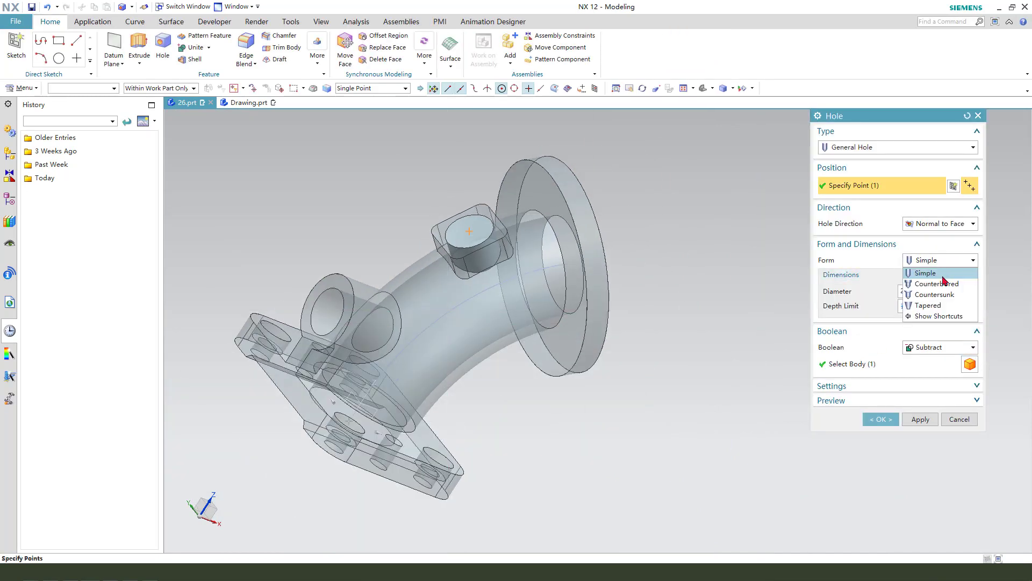
pyautogui.click(938, 284)
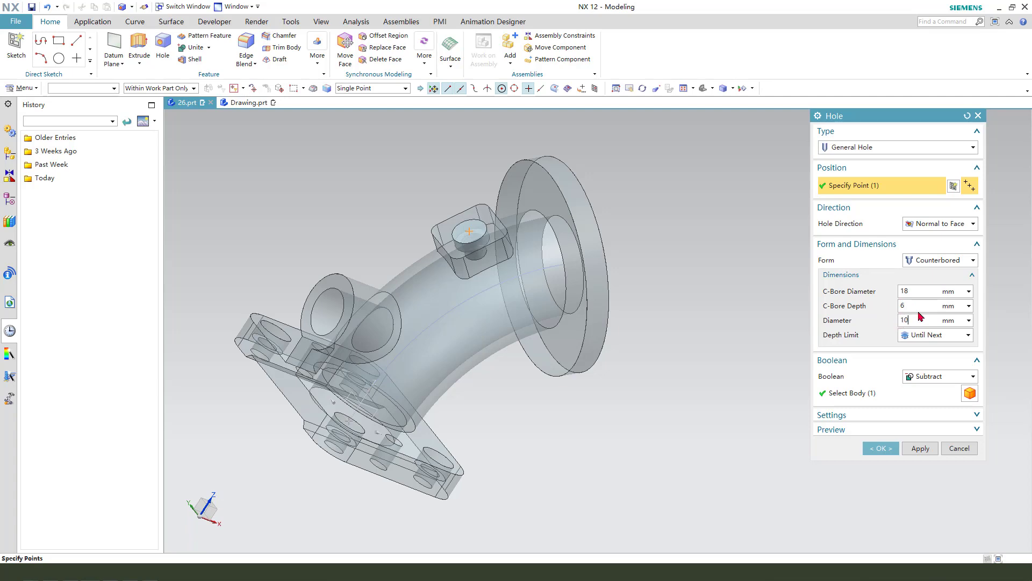
pyautogui.click(882, 450)
pyautogui.moveTo(668, 352); pyautogui.dragTo(604, 348, button='middle')
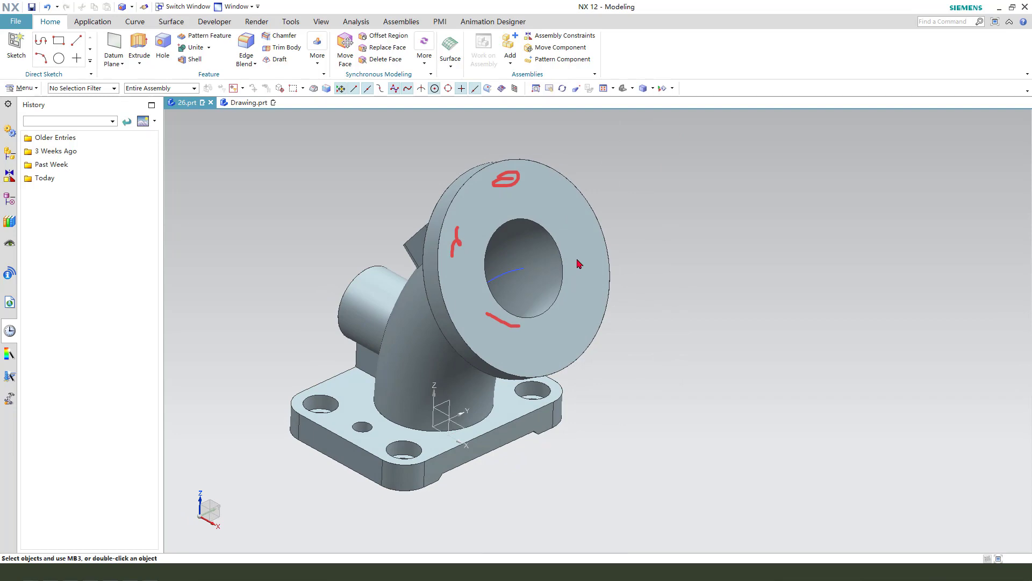
pyautogui.press('Escape')
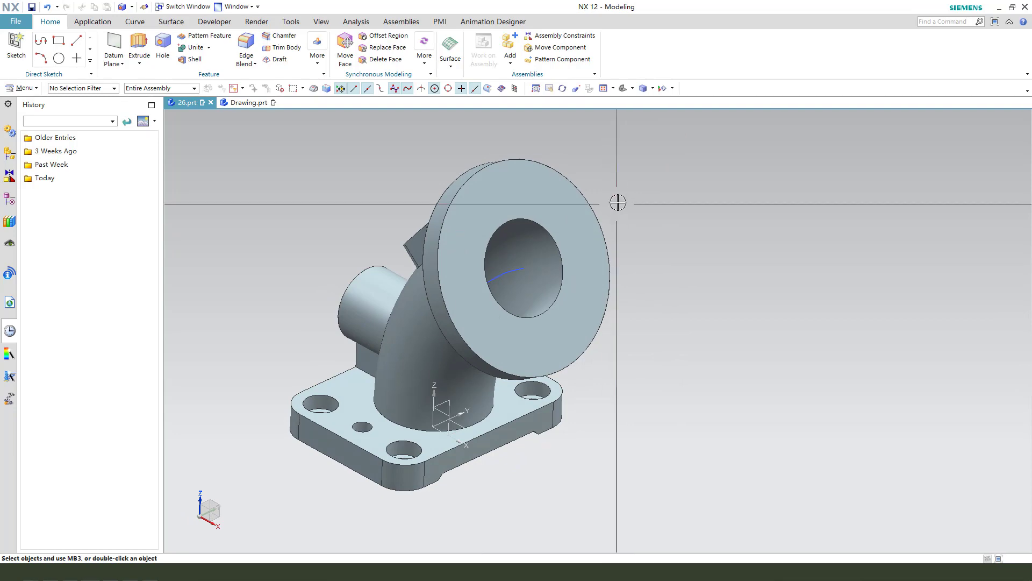
# - Start an extrusion with a sketch on the flange's outer face and draw a circle about 10.4 mm in diameter above the bore center
pyautogui.click(139, 48)
pyautogui.click(525, 212)
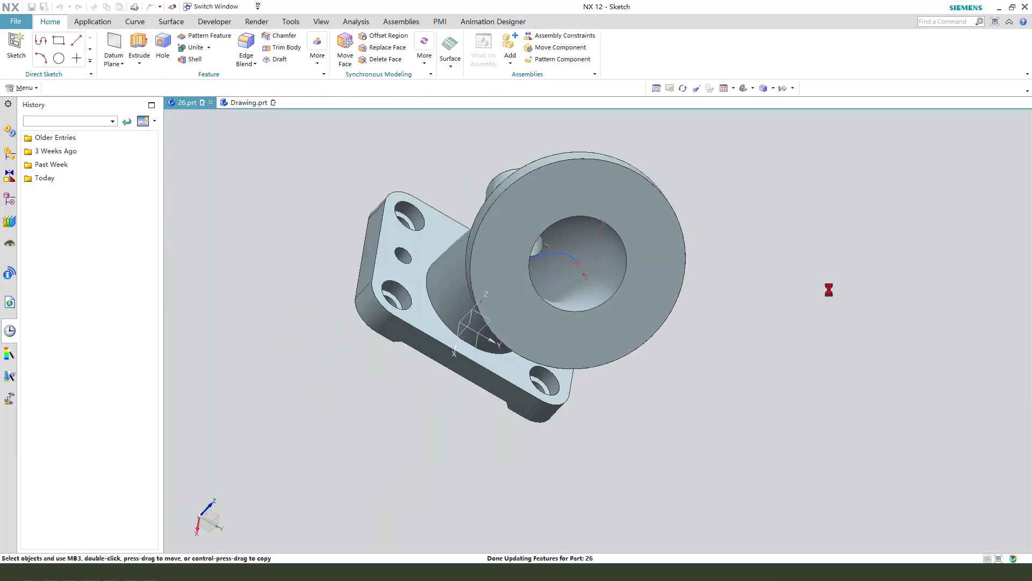
pyautogui.scroll(3, 818, 387)
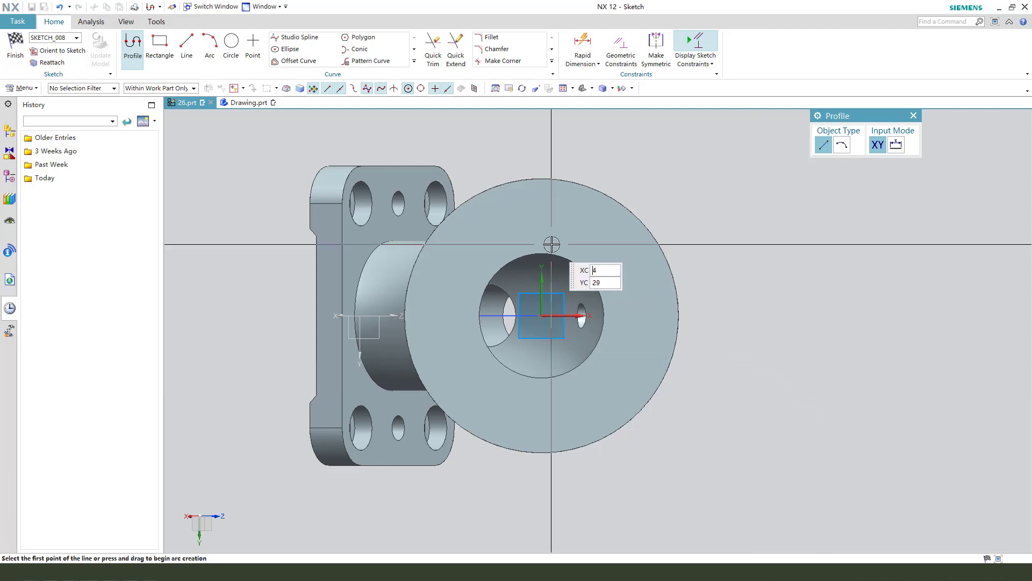
pyautogui.scroll(-1, 551, 244)
pyautogui.click(232, 43)
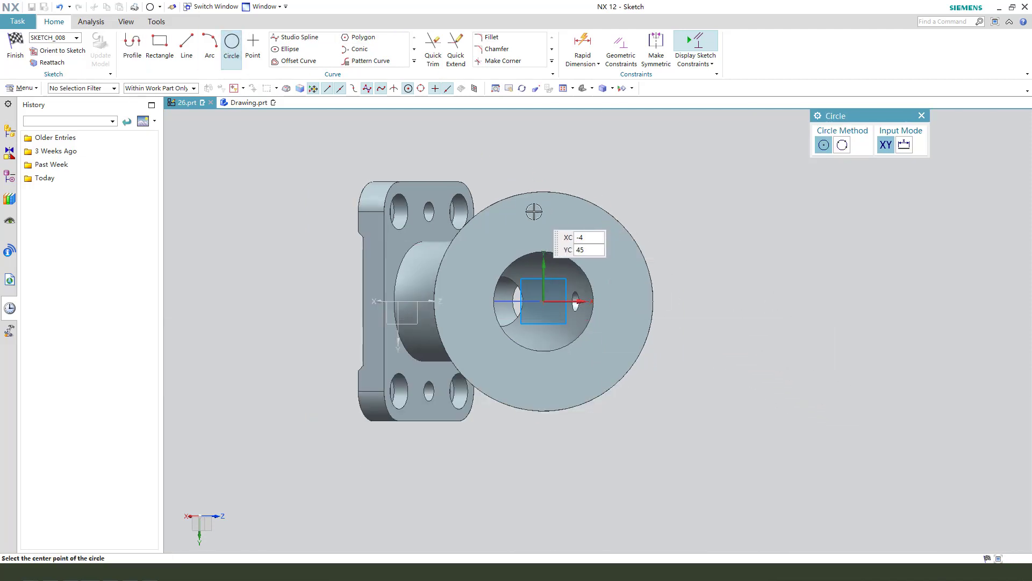
pyautogui.scroll(2, 534, 203)
pyautogui.click(547, 219)
pyautogui.click(559, 219)
pyautogui.press('Escape')
pyautogui.scroll(1, 613, 248)
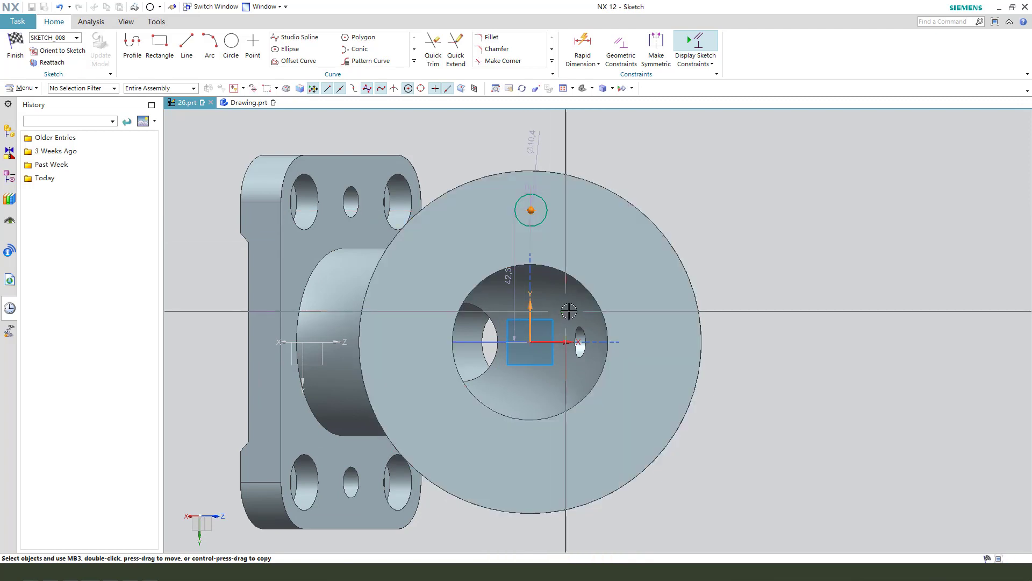
# - Constrain the circle's center to the vertical sketch axis and dimension it 45 mm from the horizontal axis
pyautogui.click(531, 304)
pyautogui.click(549, 295)
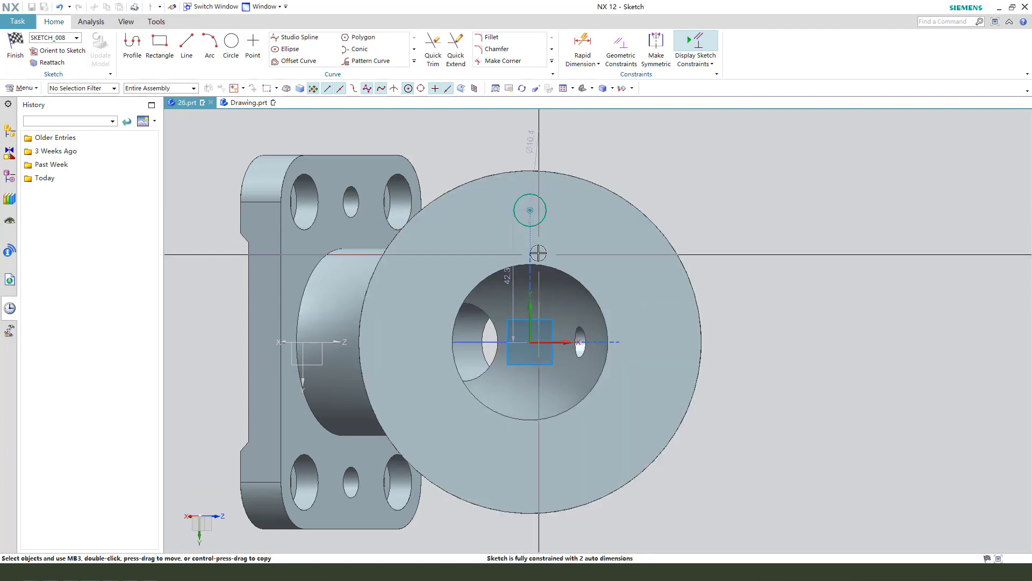
pyautogui.click(742, 279)
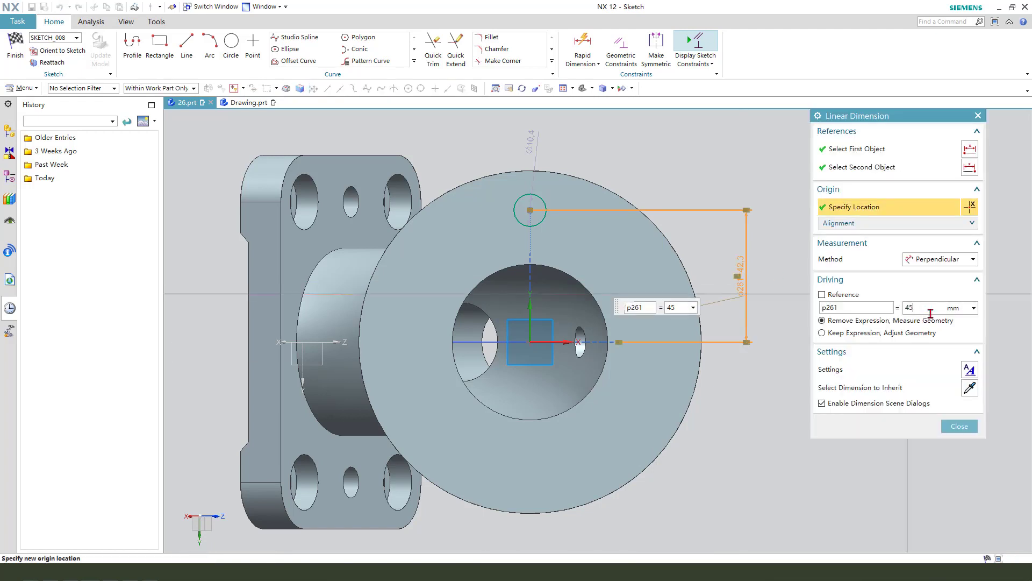
pyautogui.write('45')
pyautogui.press('Return')
pyautogui.press('Escape')
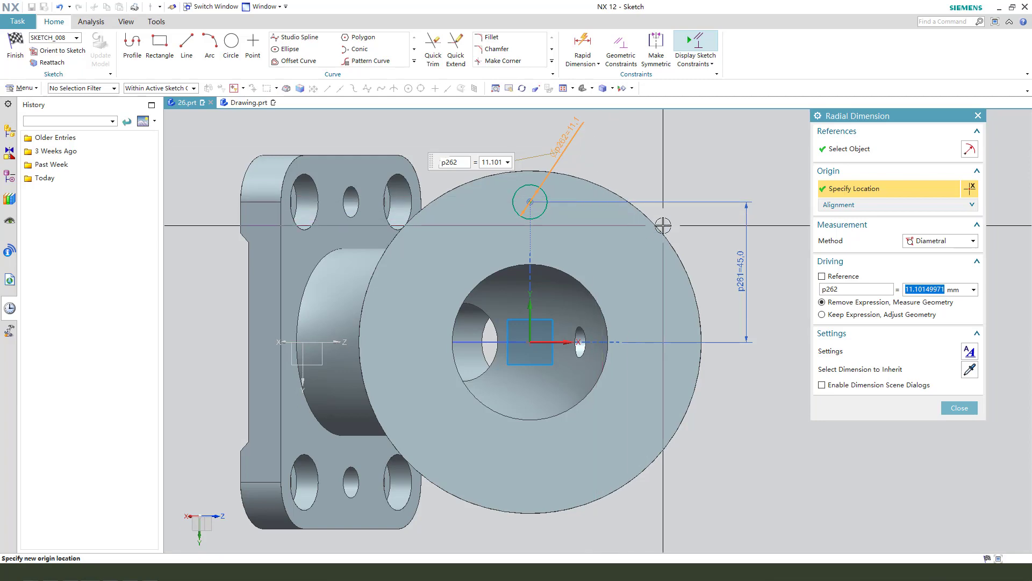
# - Set the circle's diameter to 8 mm and finish the sketch
pyautogui.press('Return')
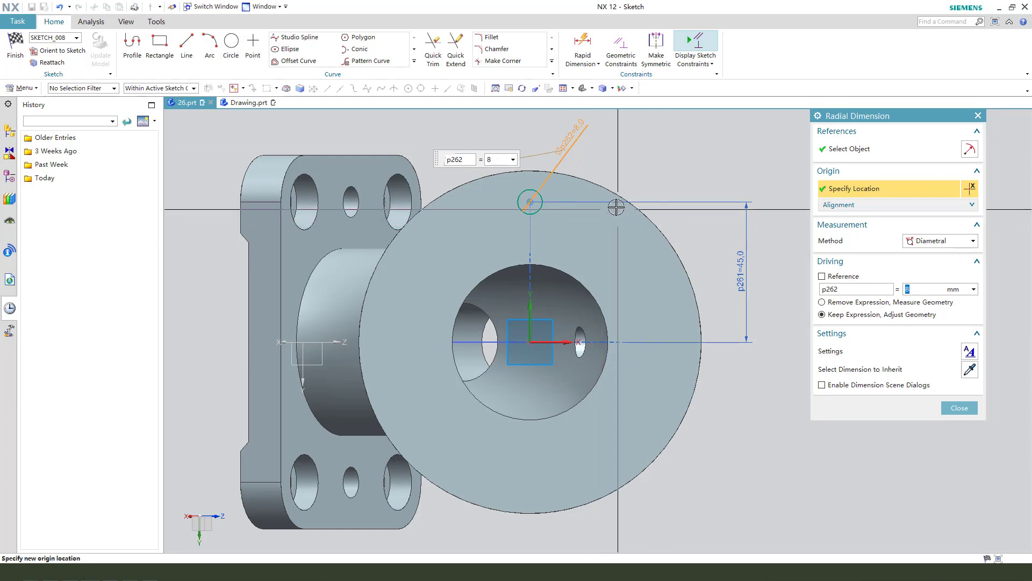
pyautogui.press('Escape')
pyautogui.hotkey('ctrl', 'q')
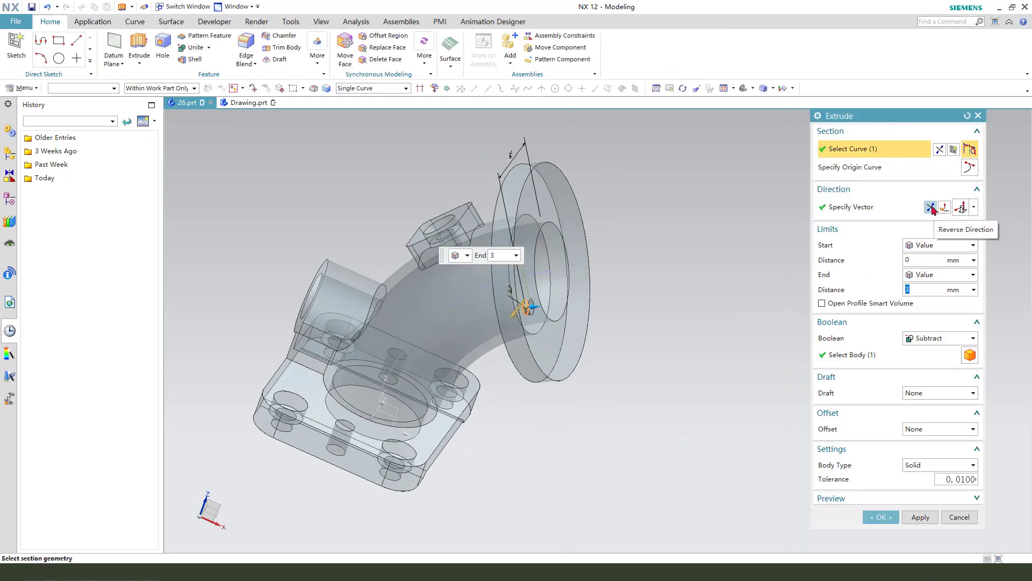
# - Extrude the circle through the flange in the reversed direction with the Until Next end limit, subtracting it from the body
pyautogui.click(942, 275)
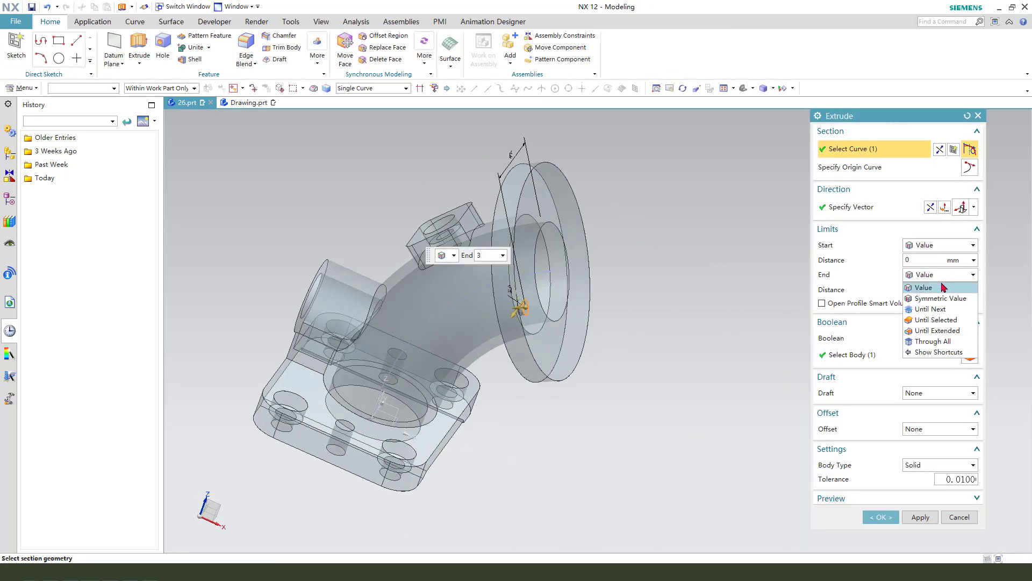
pyautogui.click(936, 311)
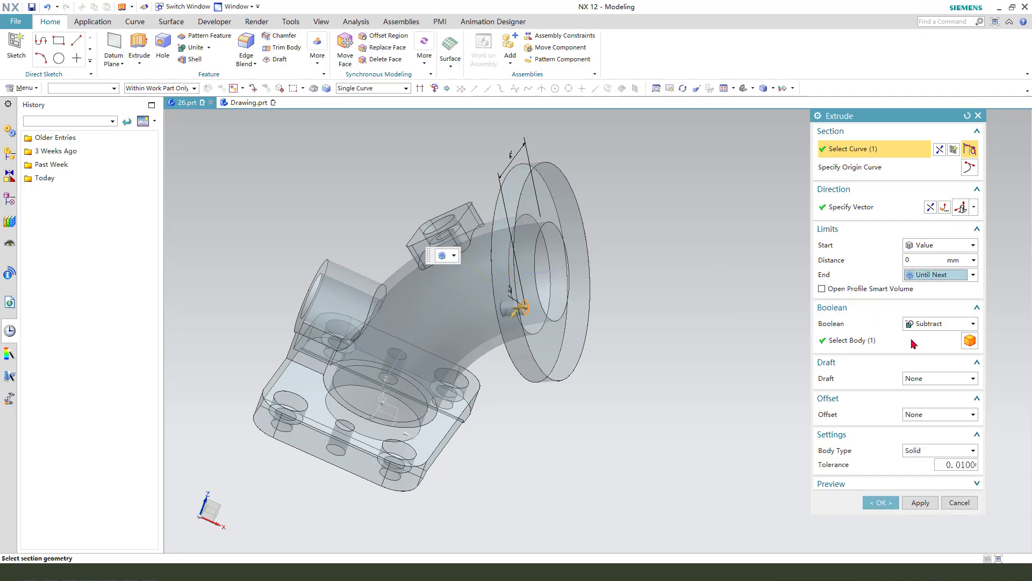
pyautogui.click(882, 501)
pyautogui.moveTo(742, 429); pyautogui.dragTo(688, 398, button='middle')
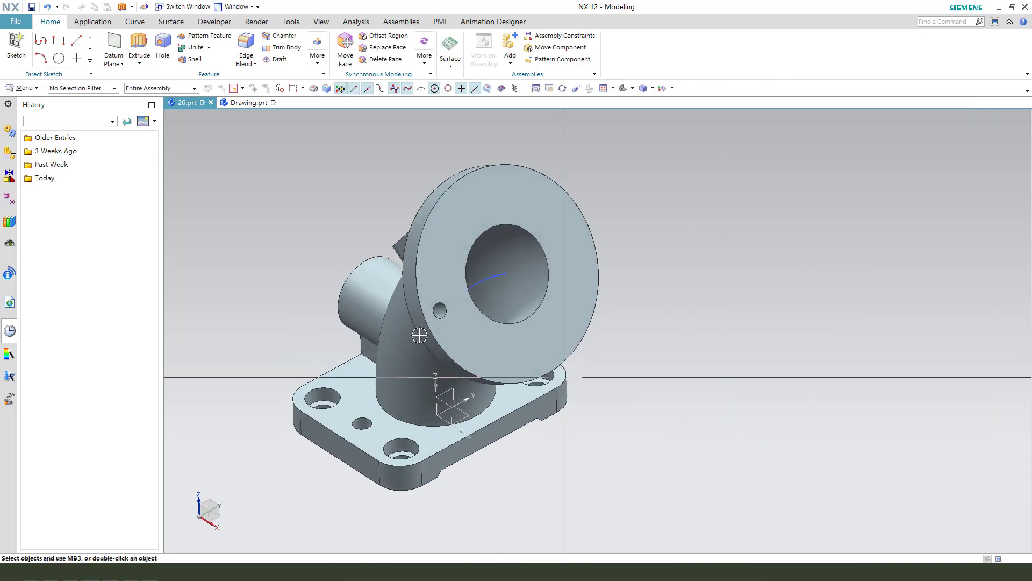
# - Pattern the flange hole in a circular layout about the flange's bore axis, with 6 instances over a 360° span
pyautogui.click(11, 200)
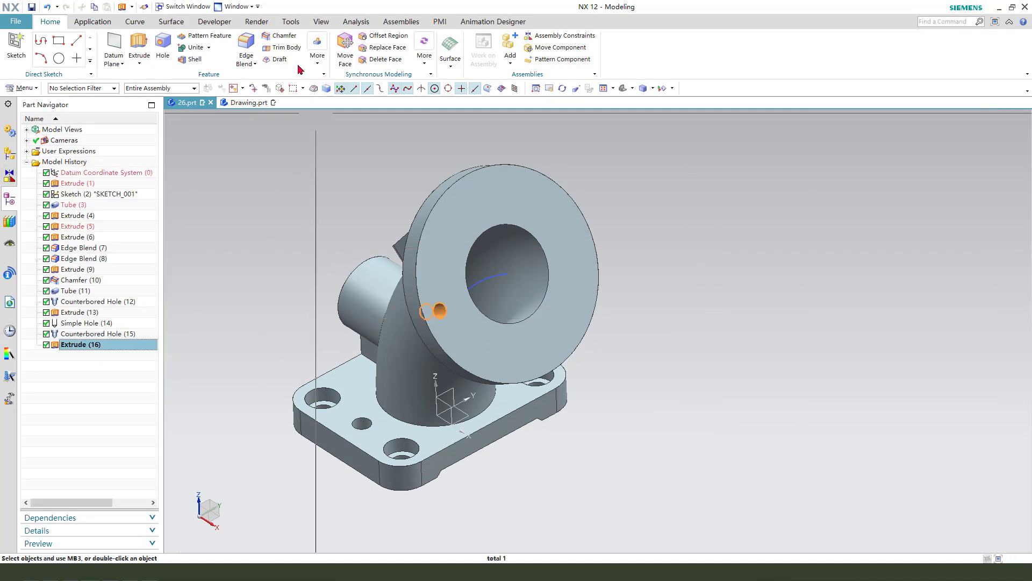
pyautogui.click(205, 36)
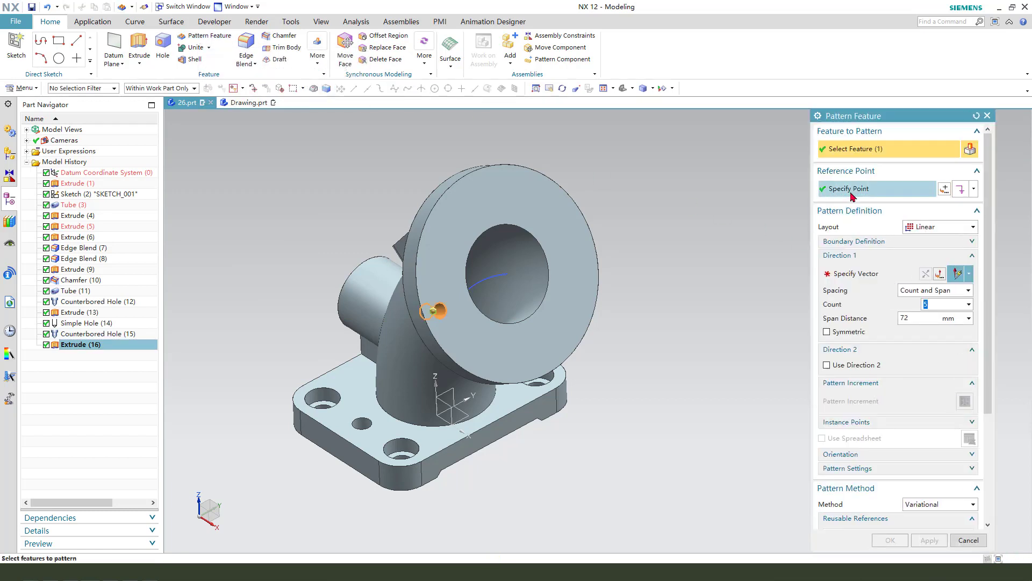
pyautogui.click(857, 191)
pyautogui.click(941, 226)
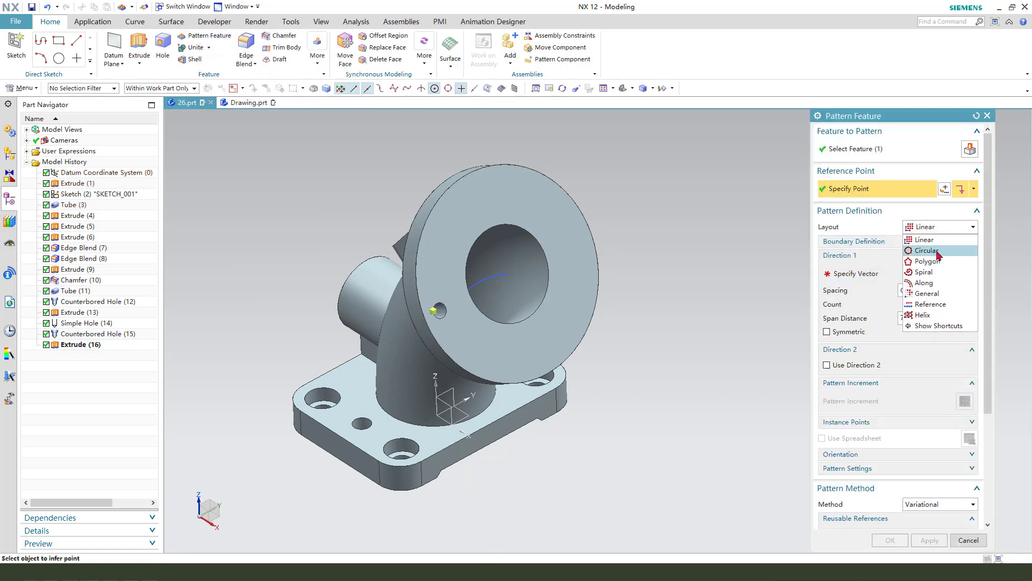
pyautogui.click(872, 238)
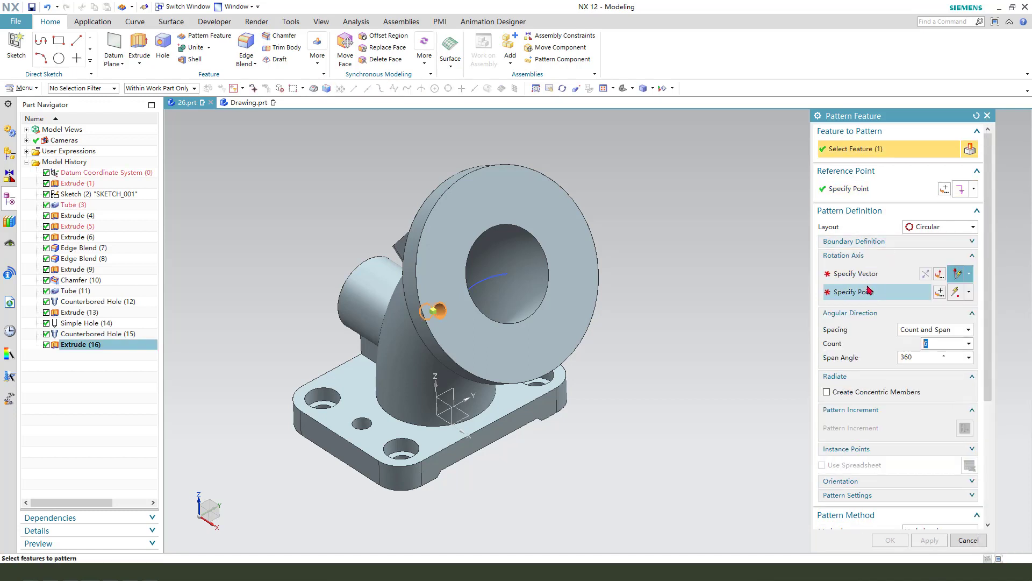
pyautogui.click(586, 251)
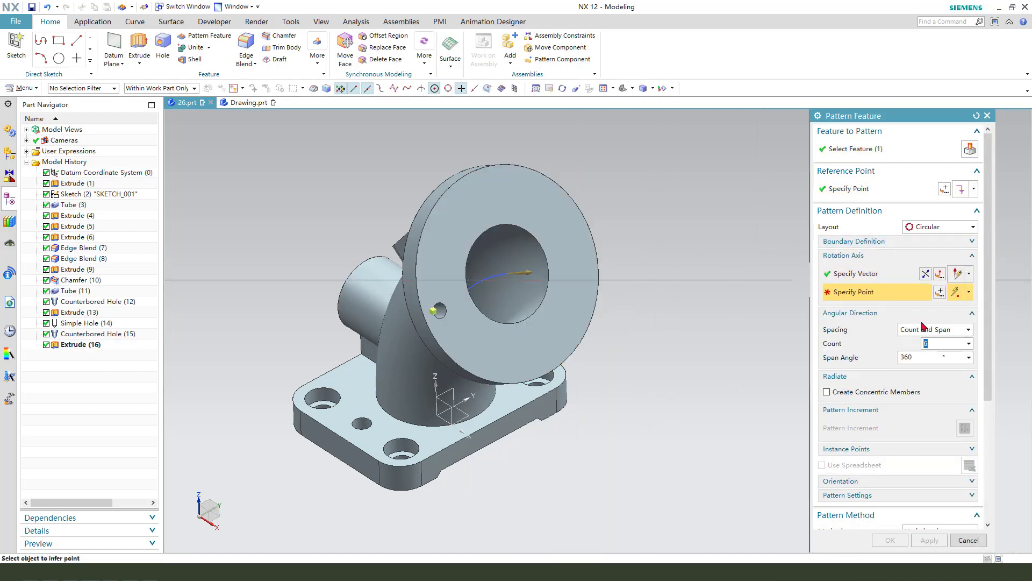
pyautogui.click(546, 174)
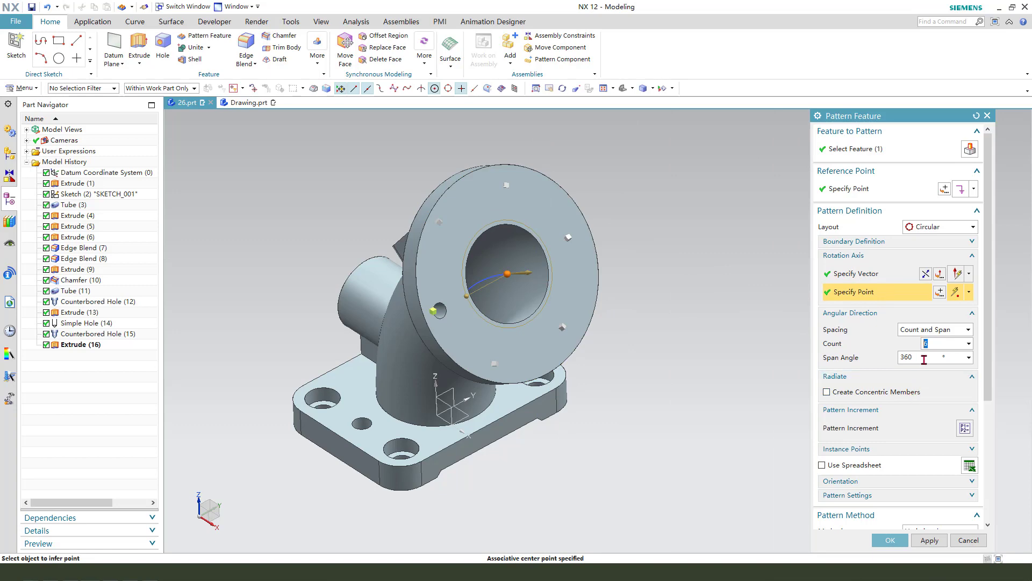
pyautogui.click(890, 540)
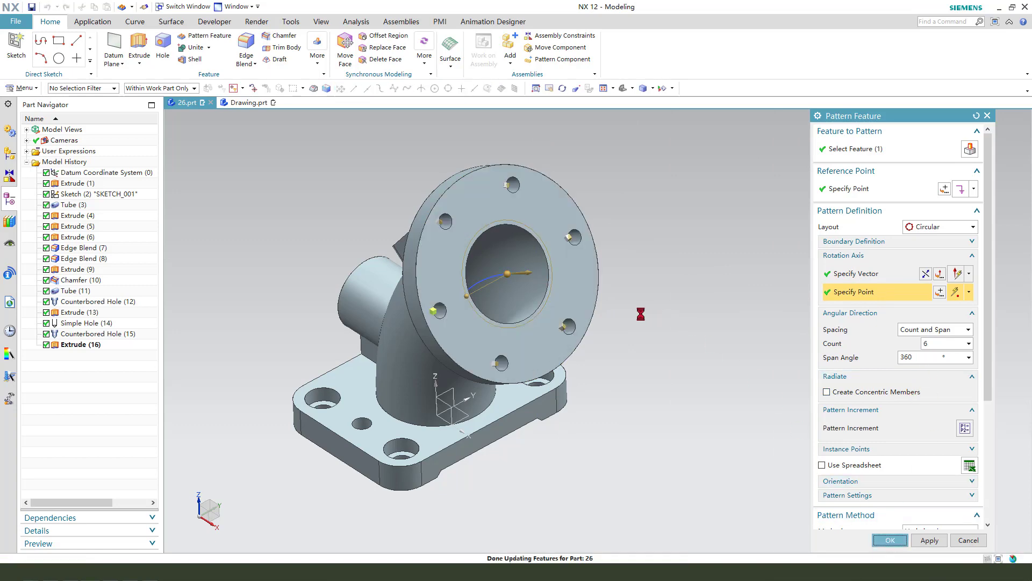
pyautogui.moveTo(636, 300)
pyautogui.mouseDown(button='middle')
pyautogui.moveTo(720, 321)
pyautogui.moveTo(678, 299)
pyautogui.moveTo(646, 295)
pyautogui.moveTo(643, 305)
pyautogui.moveTo(617, 292)
pyautogui.mouseUp(button='middle')
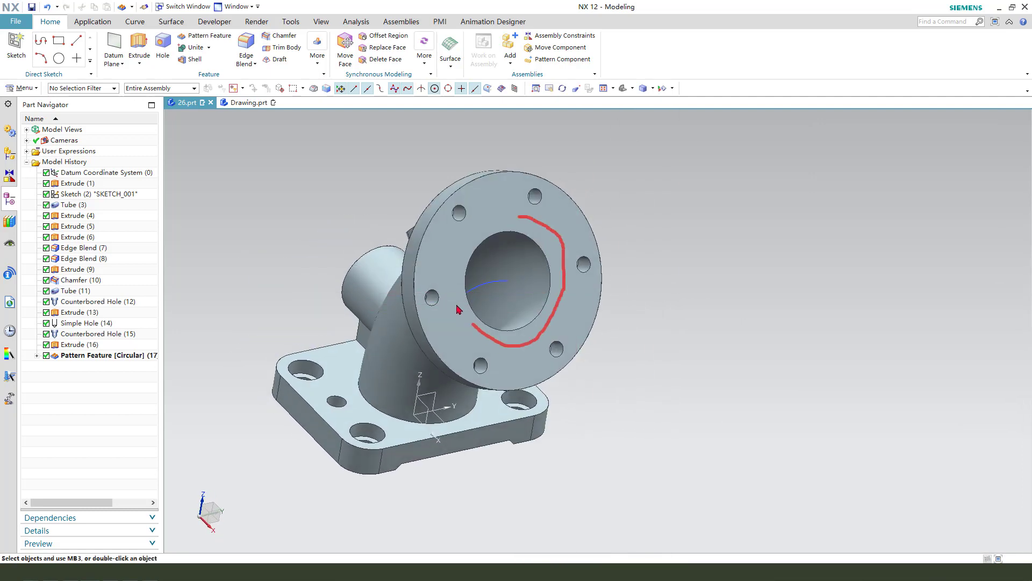
# - Inspect the patterned flange, and examine the flange's section detail B-B in the reference drawing
pyautogui.moveTo(481, 196)
pyautogui.mouseDown(button='middle')
pyautogui.moveTo(559, 241)
pyautogui.moveTo(636, 258)
pyautogui.mouseUp(button='middle')
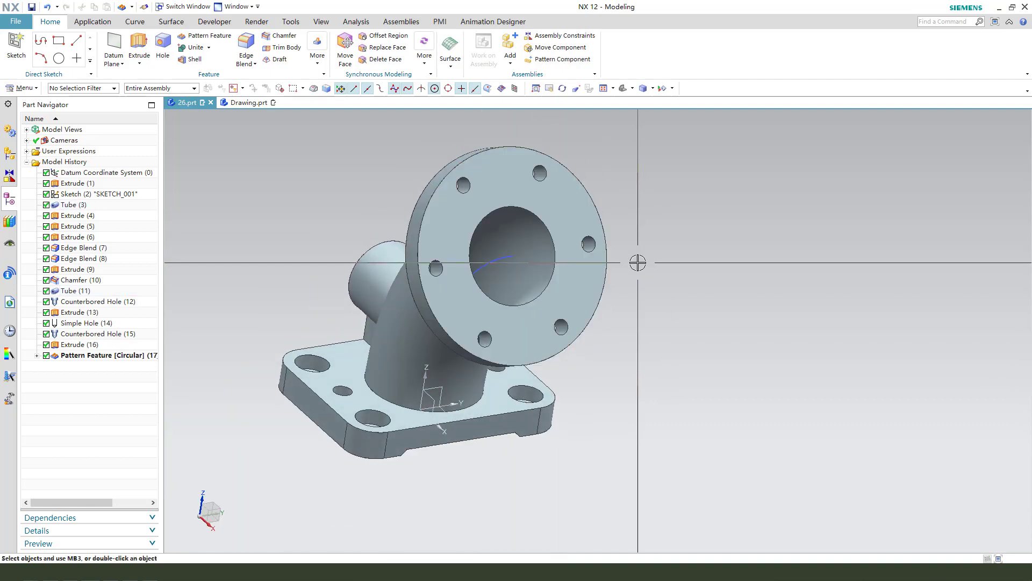
pyautogui.moveTo(576, 274); pyautogui.dragTo(495, 230, button='middle')
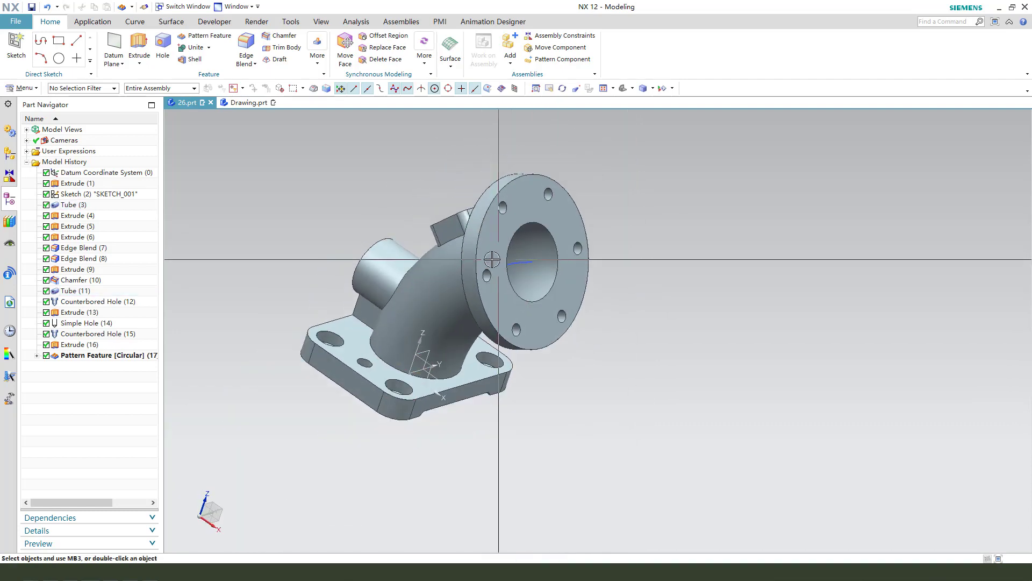
pyautogui.click(247, 102)
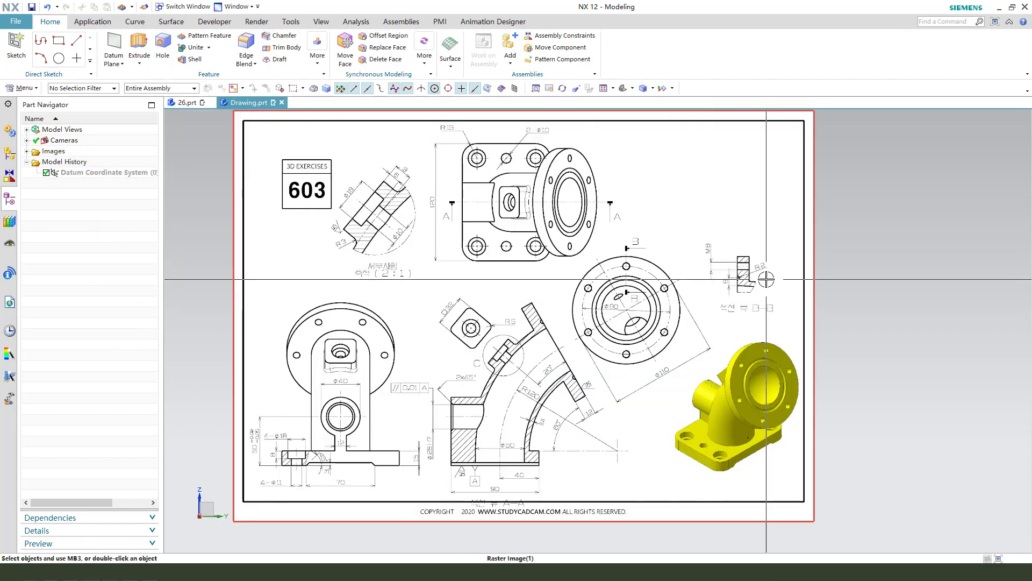
pyautogui.moveTo(758, 267); pyautogui.dragTo(711, 273)
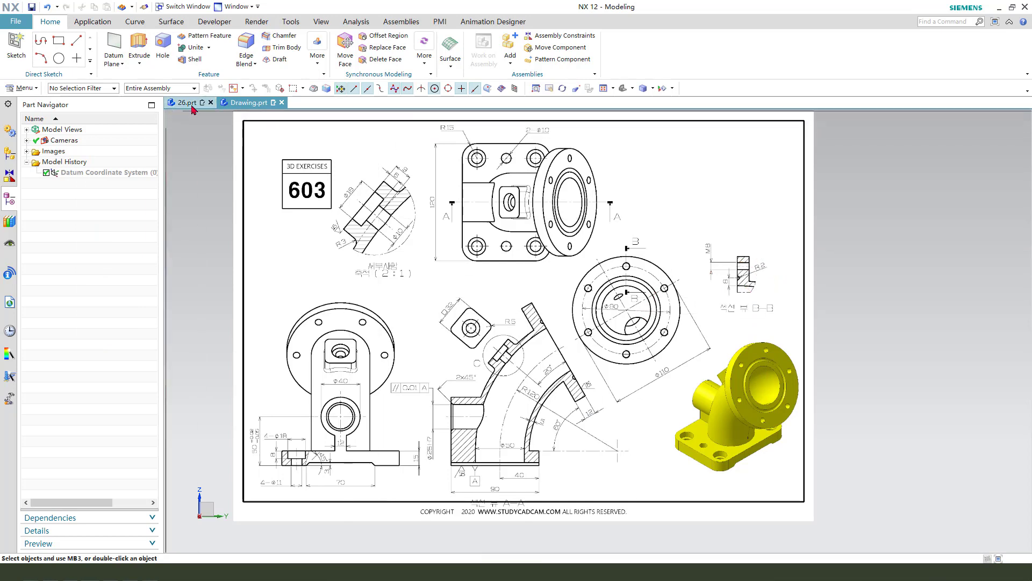
pyautogui.moveTo(188, 107)
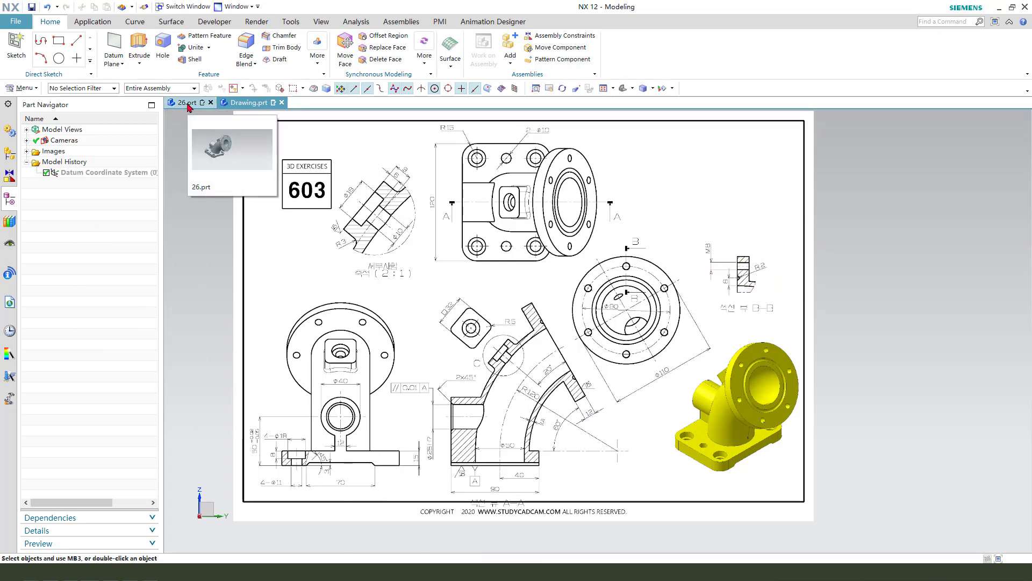
# - Switch to the 26.prt model, start a Revolve and open its section sketch on the datum coordinate system's XZ plane
pyautogui.click(189, 104)
pyautogui.scroll(3, 678, 223)
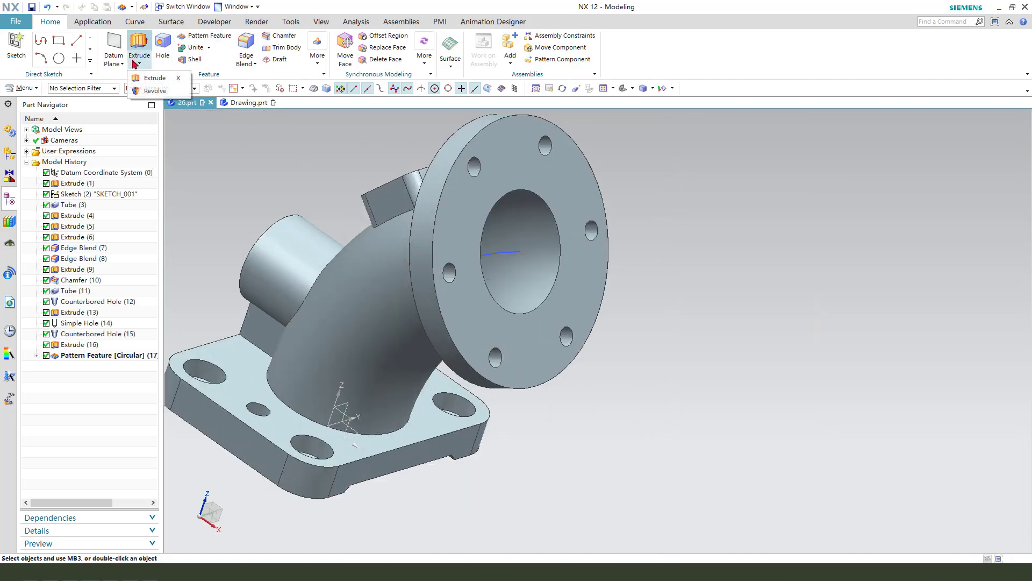
pyautogui.click(148, 91)
pyautogui.scroll(-2, 378, 383)
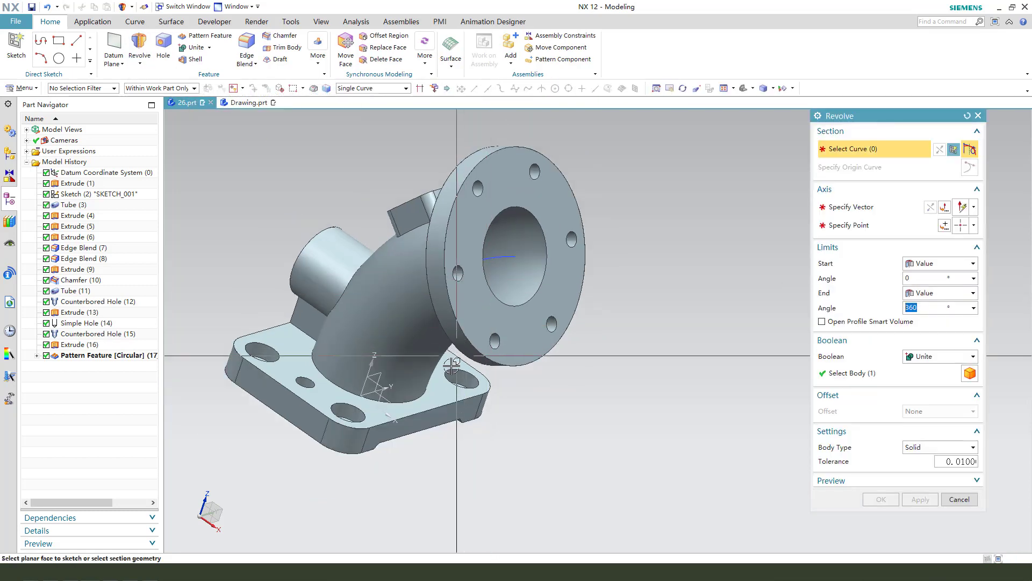
pyautogui.click(380, 384)
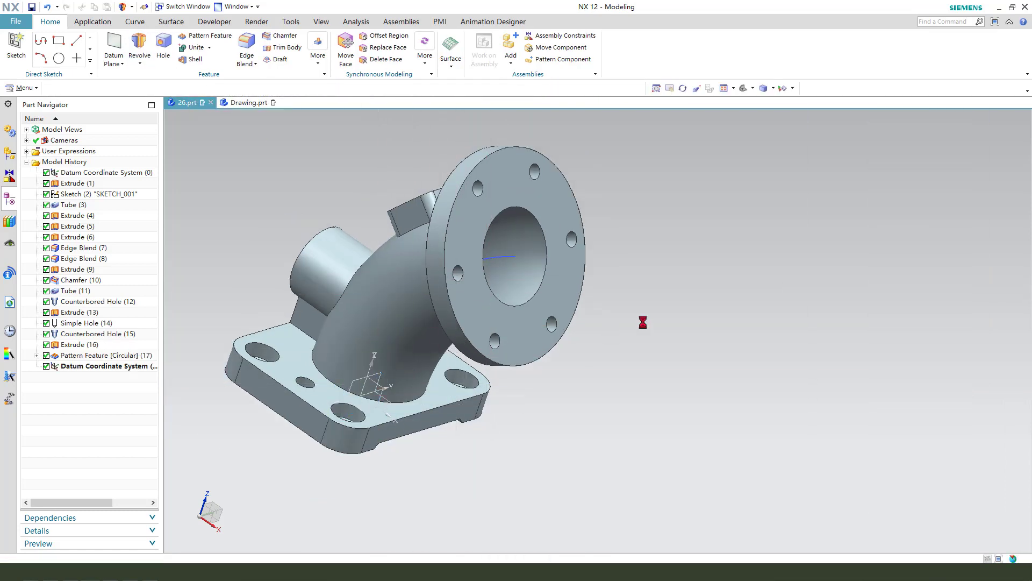
# - Create an intersection curve between the flange's front face and the sketch plane, and convert it to reference
pyautogui.scroll(1, 685, 195)
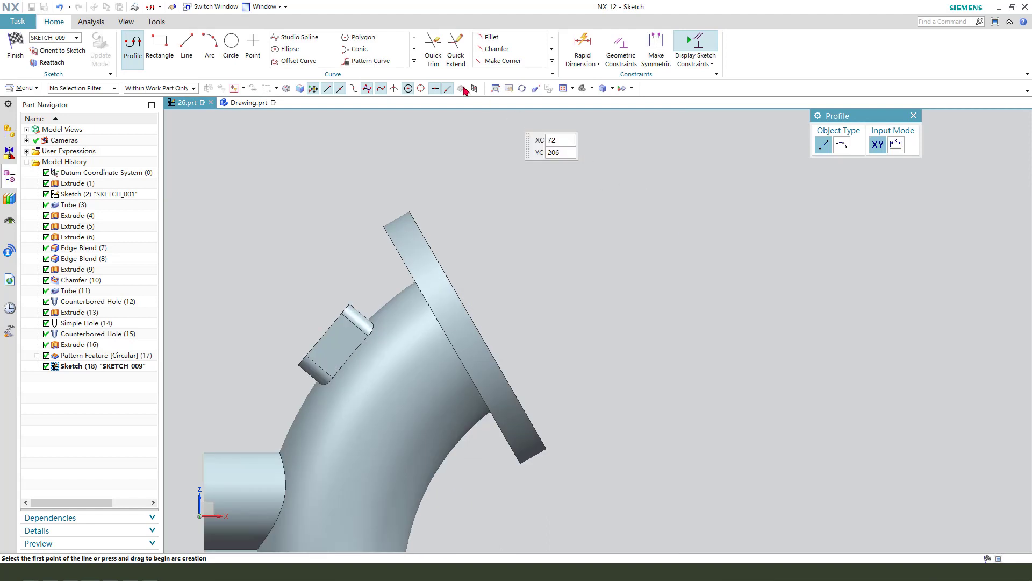
pyautogui.click(415, 63)
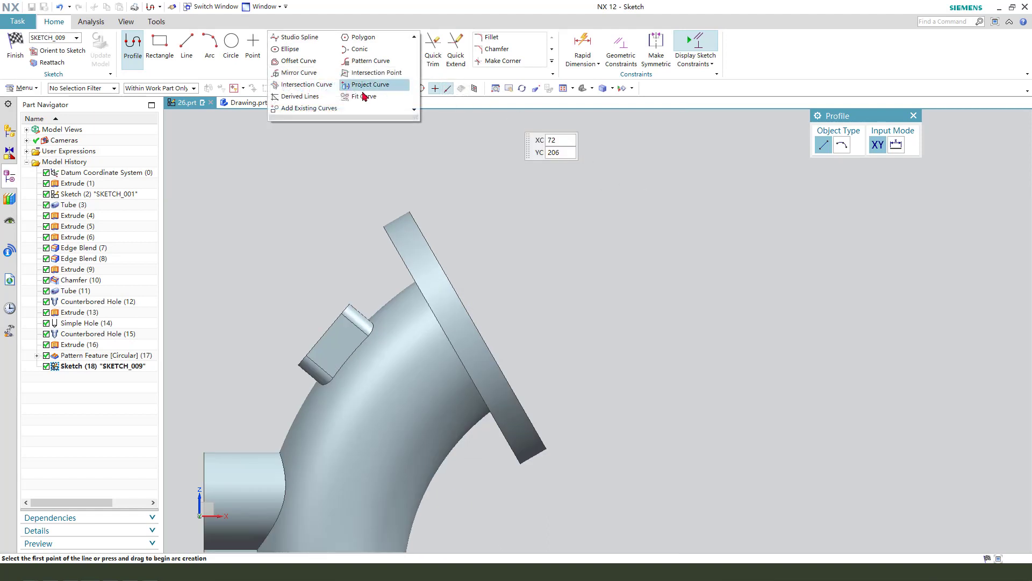
pyautogui.click(318, 86)
pyautogui.moveTo(491, 201); pyautogui.dragTo(421, 229, button='middle')
pyautogui.click(421, 228)
pyautogui.click(880, 208)
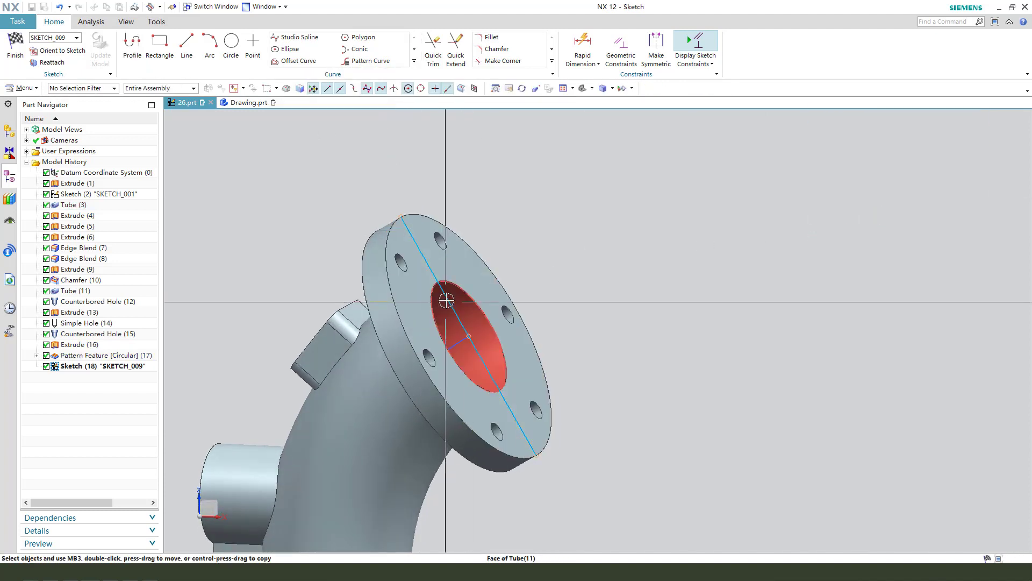
pyautogui.scroll(2, 448, 297)
pyautogui.click(446, 298)
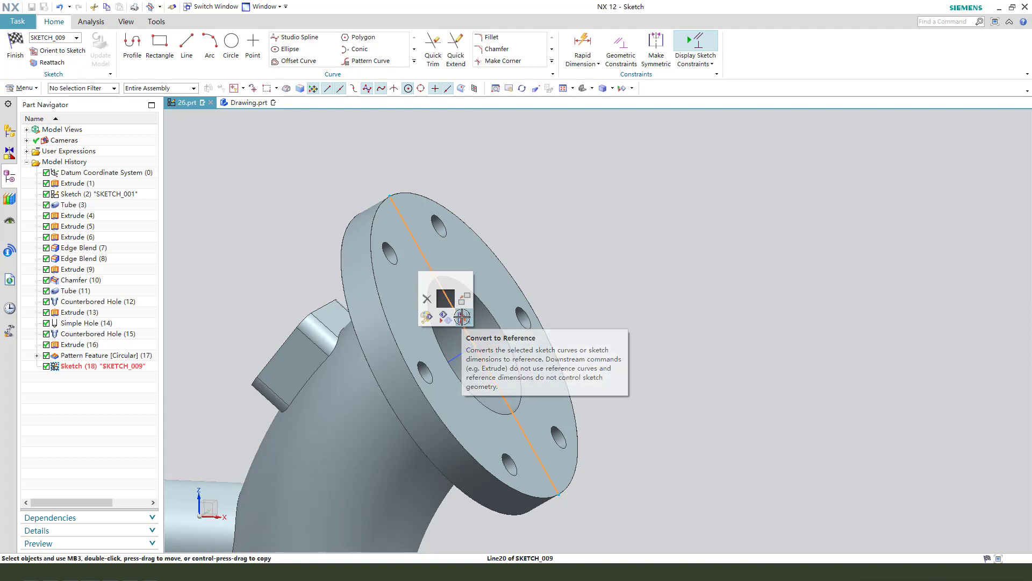
pyautogui.click(460, 317)
pyautogui.scroll(-2, 488, 277)
pyautogui.scroll(2, 487, 277)
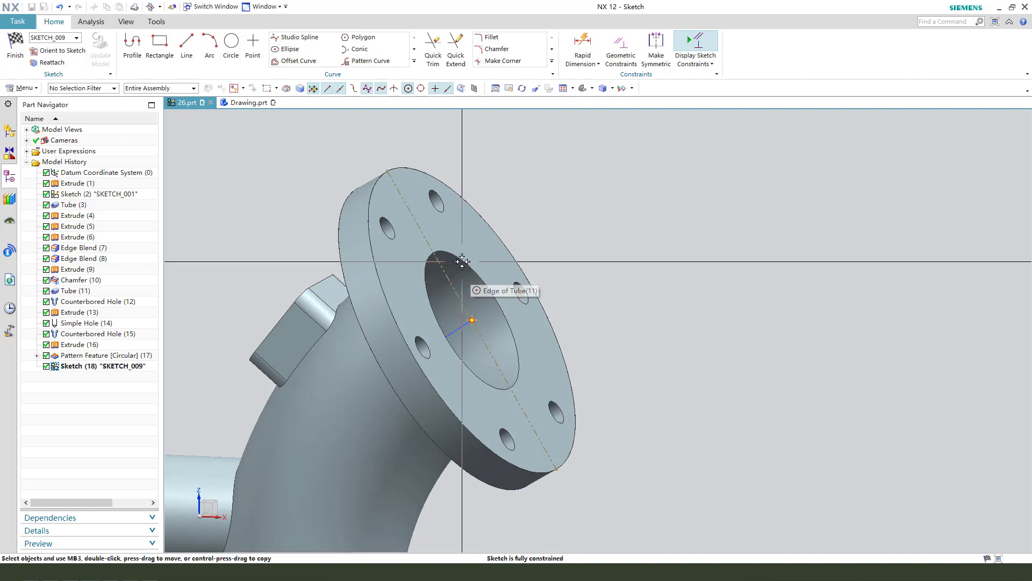
pyautogui.moveTo(468, 280); pyautogui.dragTo(450, 252, button='middle')
# - Create an intersection curve between the curved pipe's inner bore face and the sketch plane, and convert it to reference
pyautogui.click(414, 61)
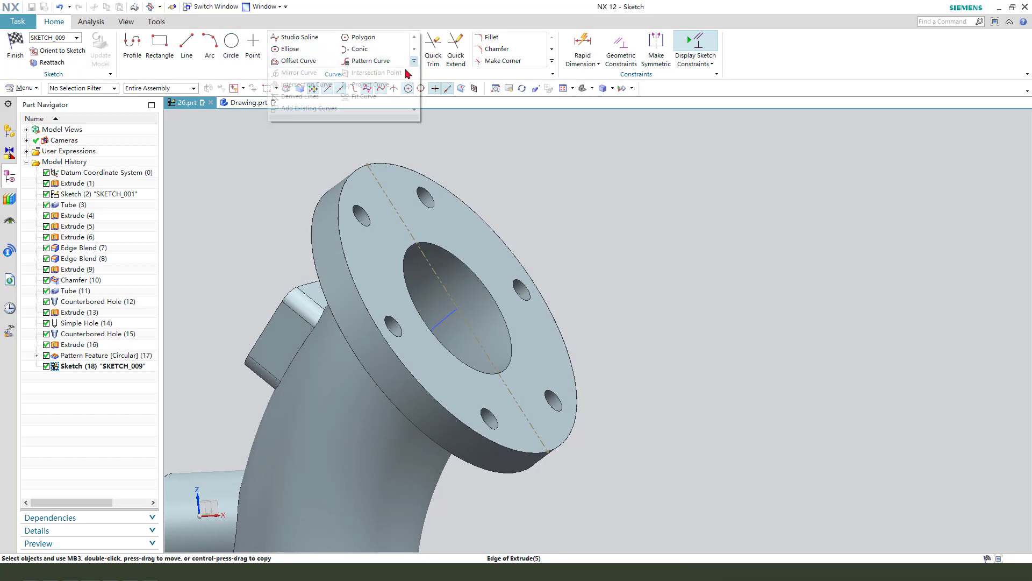
pyautogui.click(291, 89)
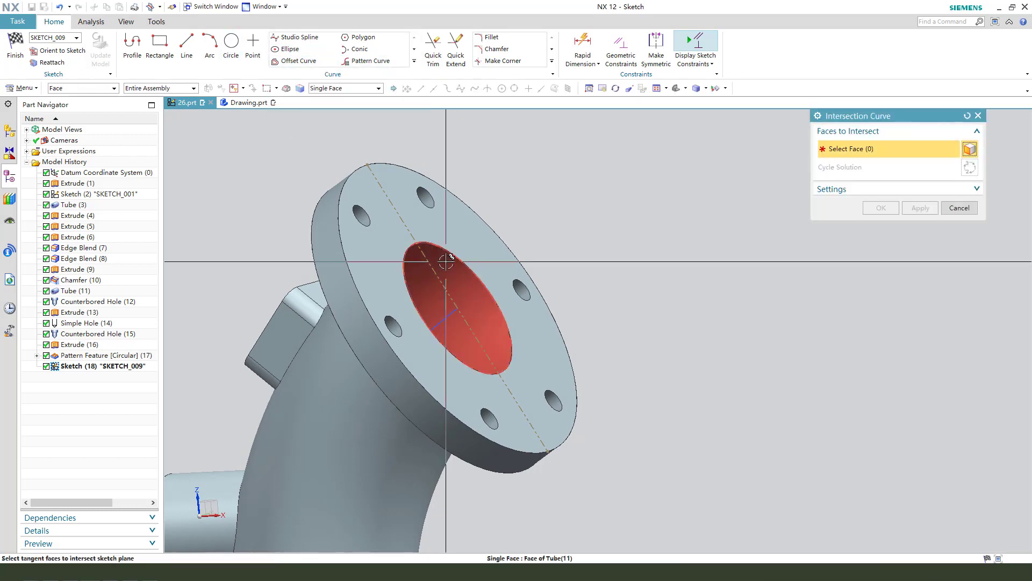
pyautogui.click(455, 258)
pyautogui.moveTo(553, 286); pyautogui.dragTo(563, 337, button='middle')
pyautogui.scroll(4, 471, 465)
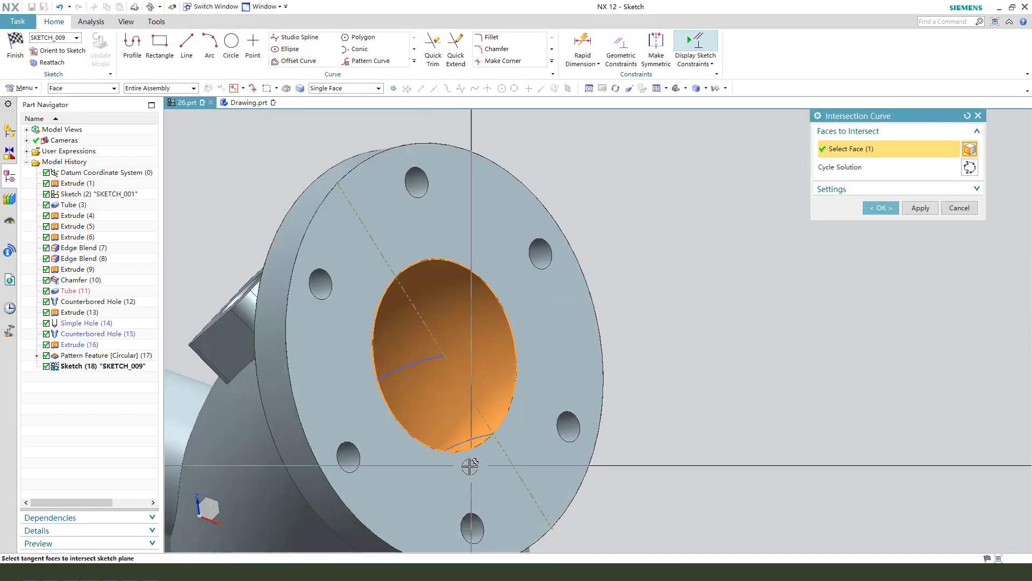
pyautogui.moveTo(510, 333); pyautogui.dragTo(490, 400)
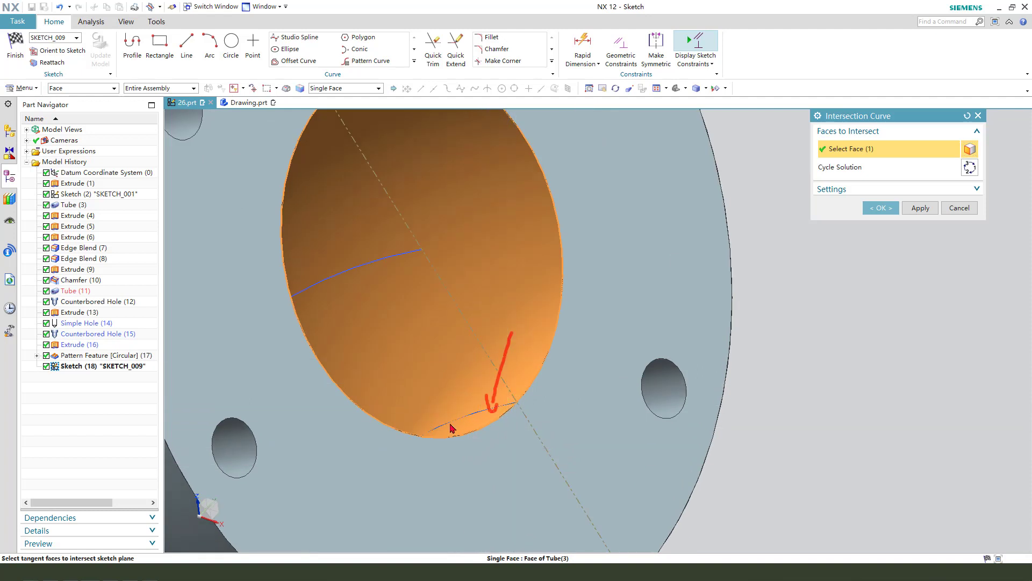
pyautogui.press('Escape')
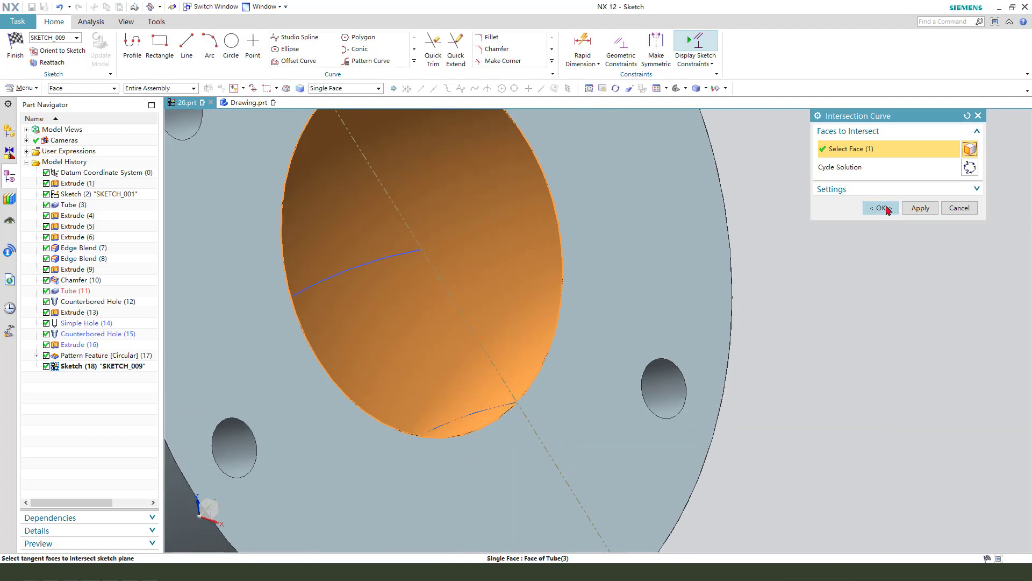
pyautogui.click(882, 208)
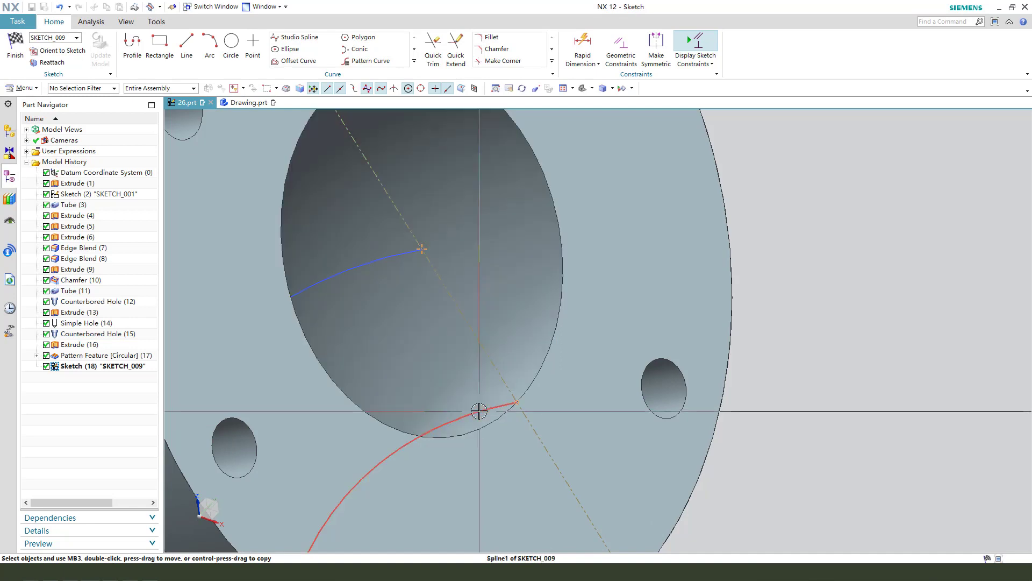
pyautogui.click(483, 413)
pyautogui.click(499, 431)
pyautogui.scroll(-6, 512, 326)
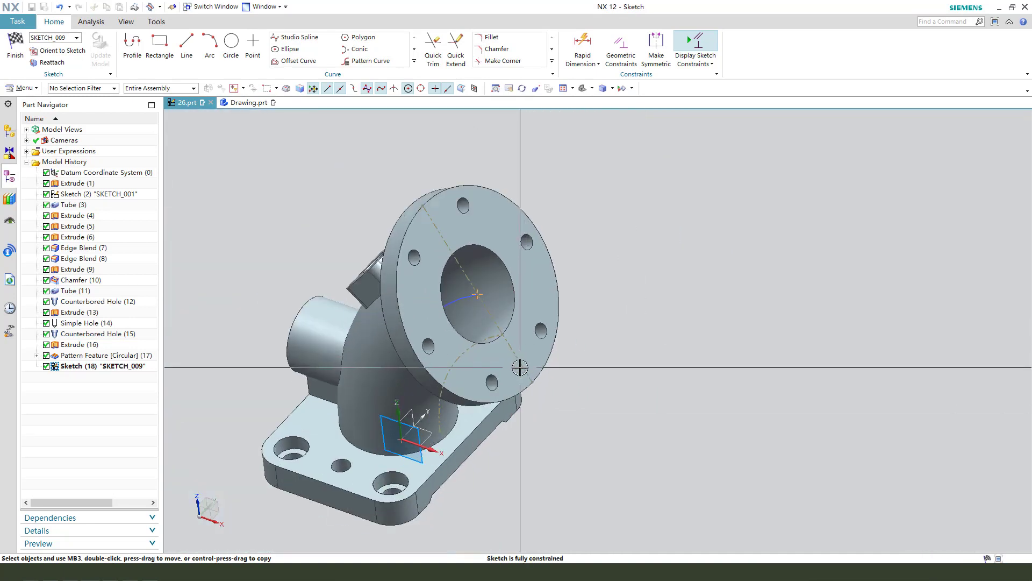
# - Sketch a circle of about 10.4 mm diameter centred on the flange face's reference line, between the bore and the outer edge
pyautogui.scroll(3, 520, 367)
pyautogui.moveTo(519, 367); pyautogui.dragTo(539, 333, button='middle')
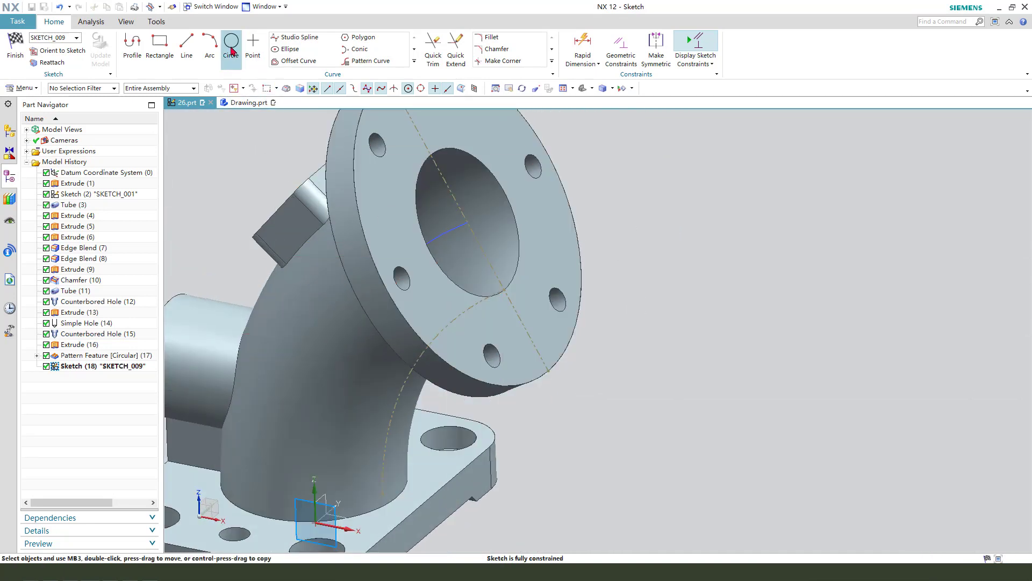
pyautogui.click(232, 51)
pyautogui.scroll(2, 519, 316)
pyautogui.click(519, 315)
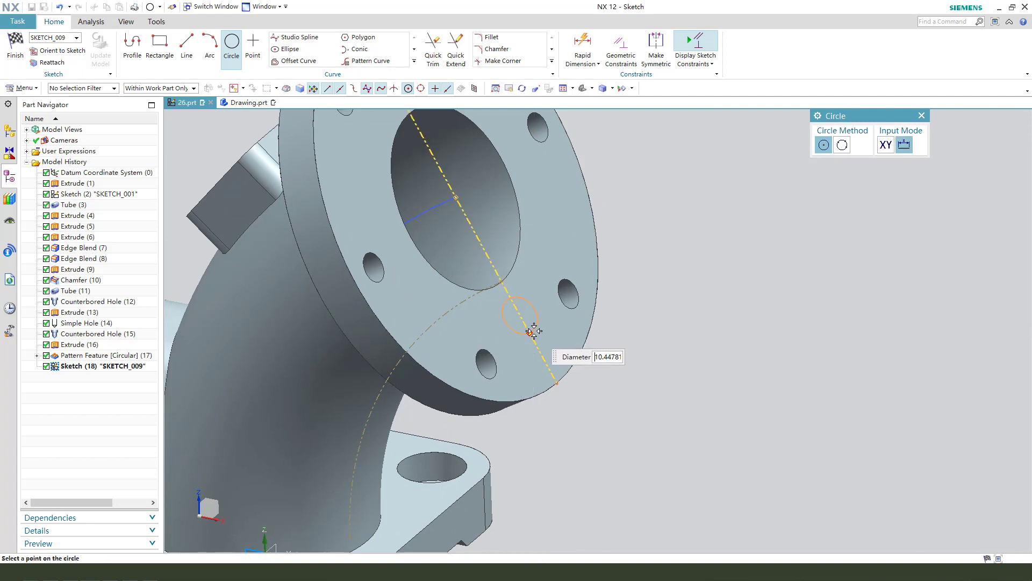
pyautogui.click(534, 330)
pyautogui.press('Escape')
# - Dimension the distance from the bore edge point to the circle's centre point-to-point and set it to 8 mm
pyautogui.scroll(4, 525, 311)
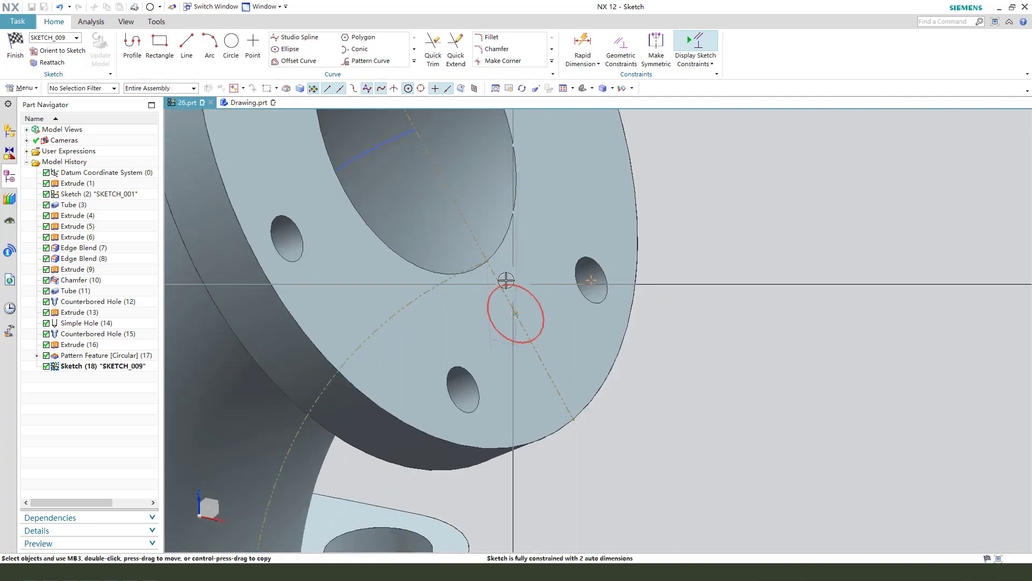
pyautogui.scroll(1, 461, 292)
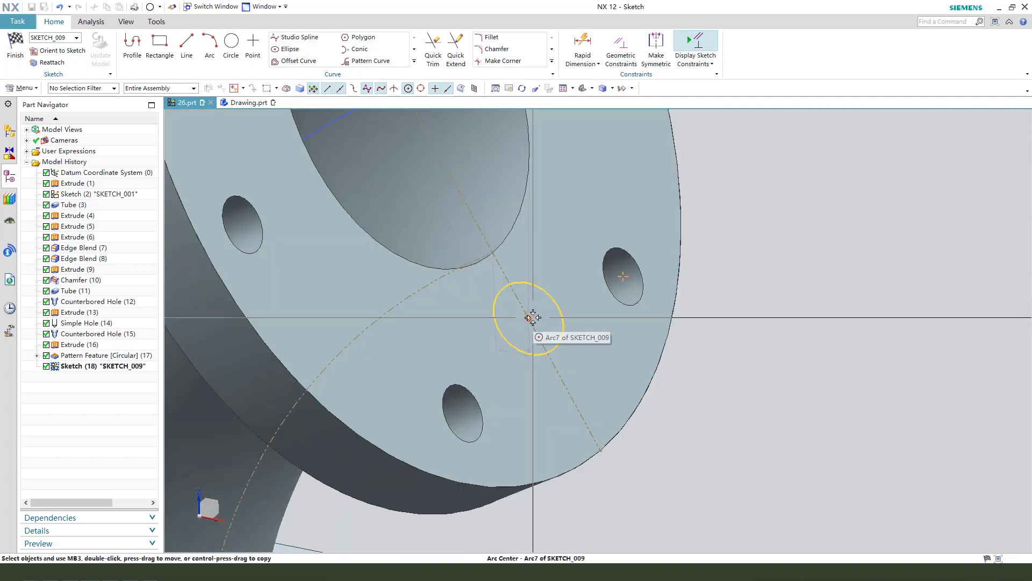
pyautogui.click(516, 278)
pyautogui.click(492, 252)
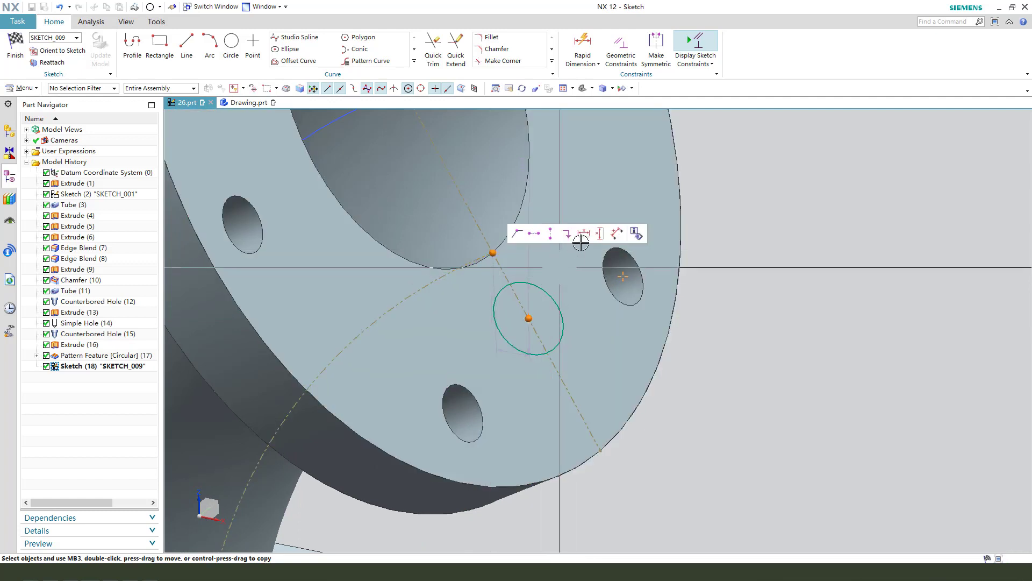
pyautogui.click(617, 233)
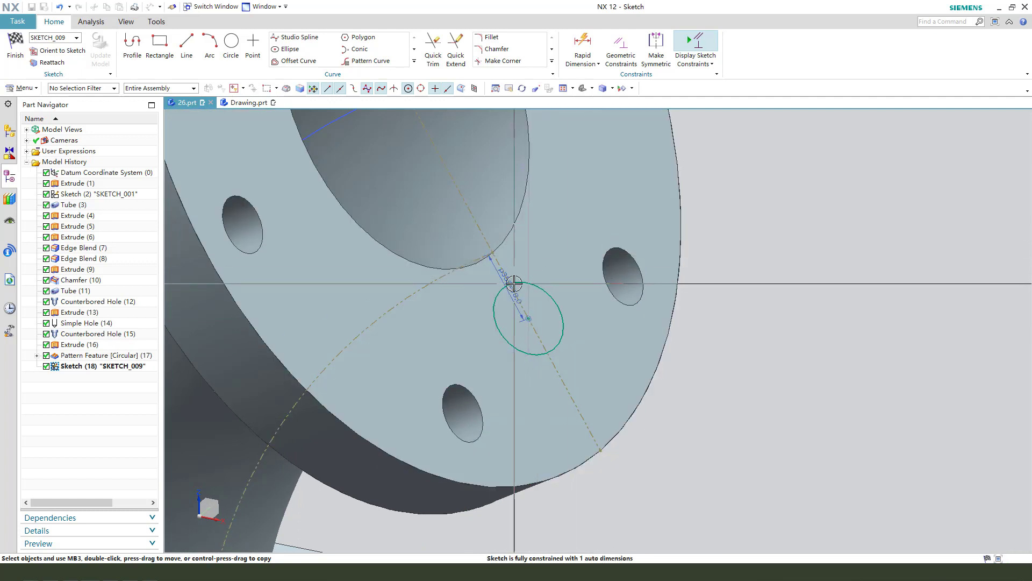
pyautogui.moveTo(513, 275); pyautogui.dragTo(562, 258)
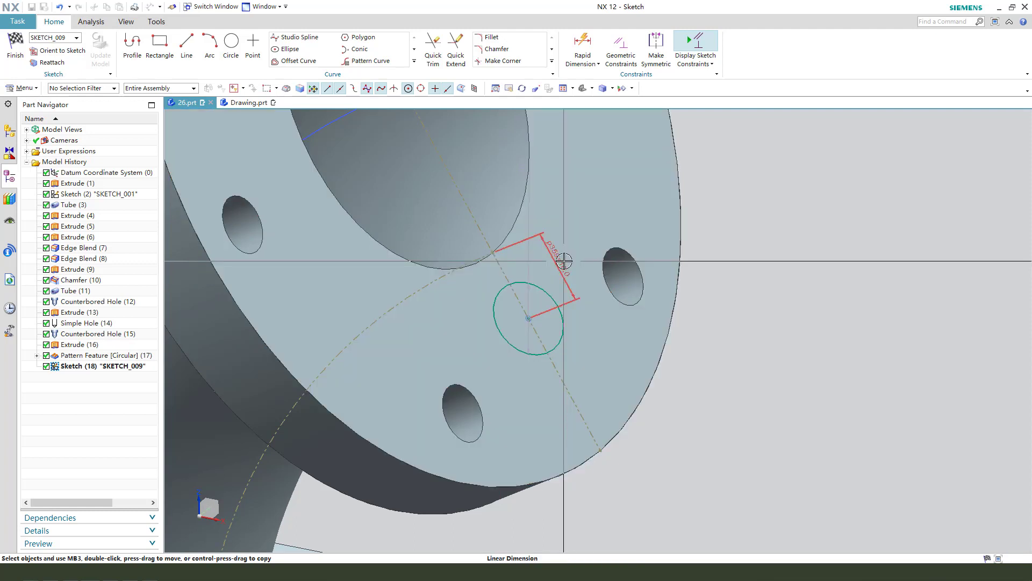
pyautogui.doubleClick(562, 260)
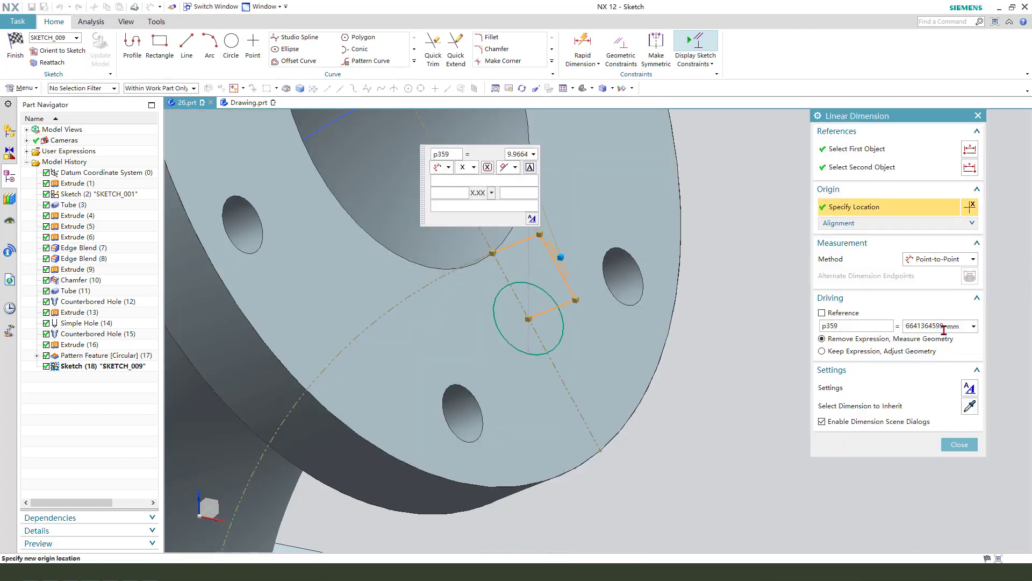
pyautogui.write('8')
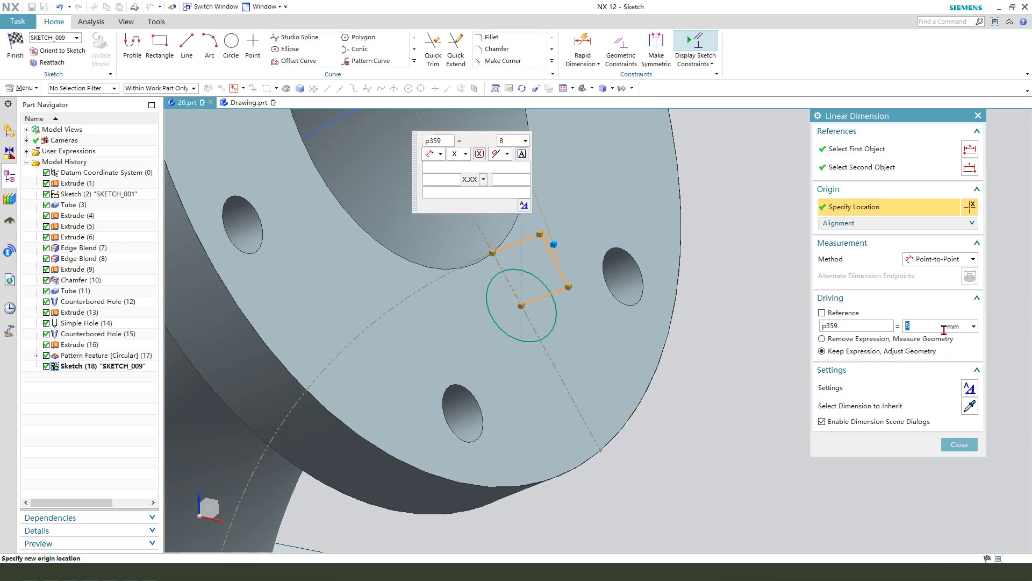
pyautogui.press('Return')
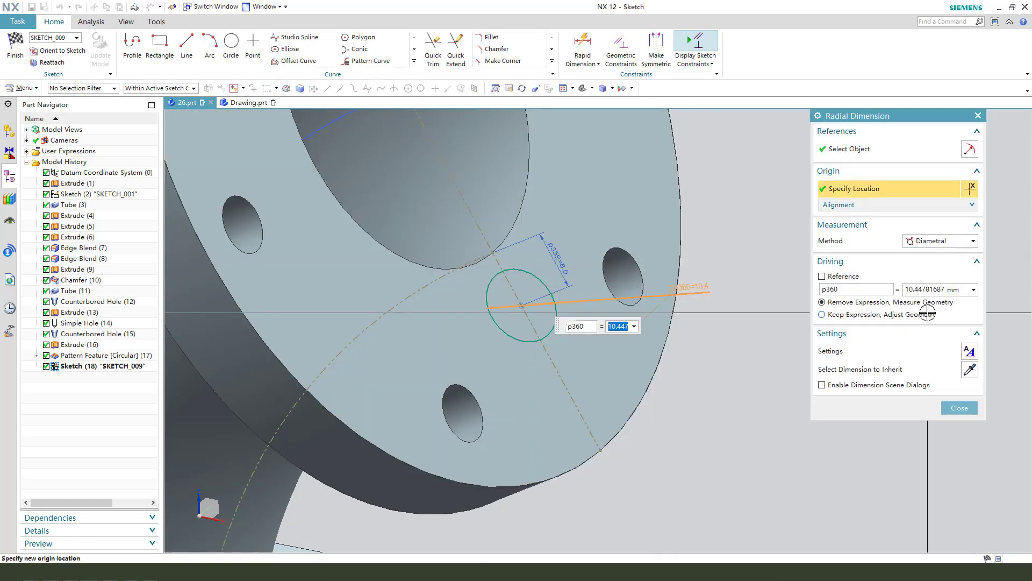
# - Set the circle's diameter to 4 mm and finish the section sketch
pyautogui.press('Return')
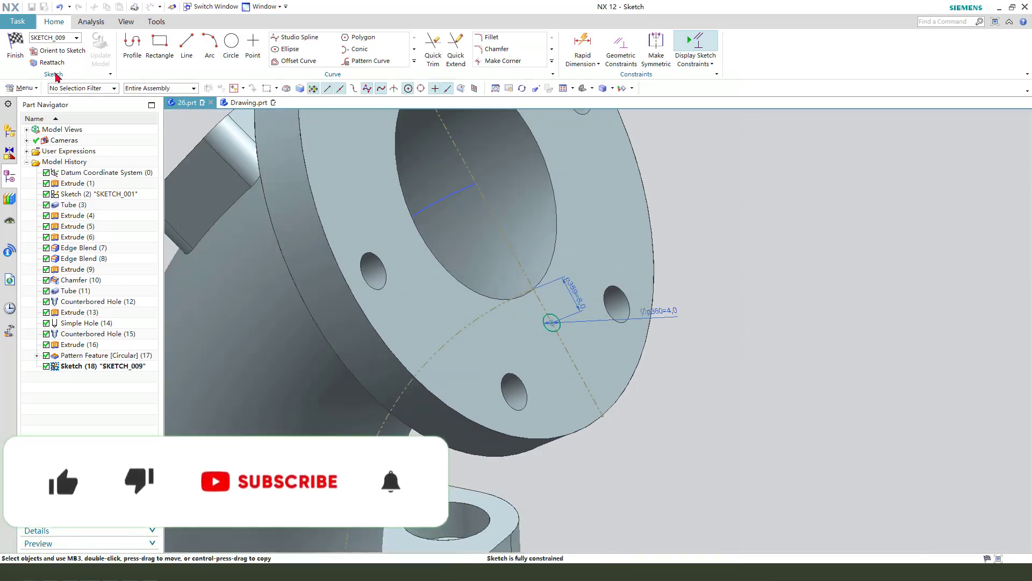
pyautogui.click(15, 46)
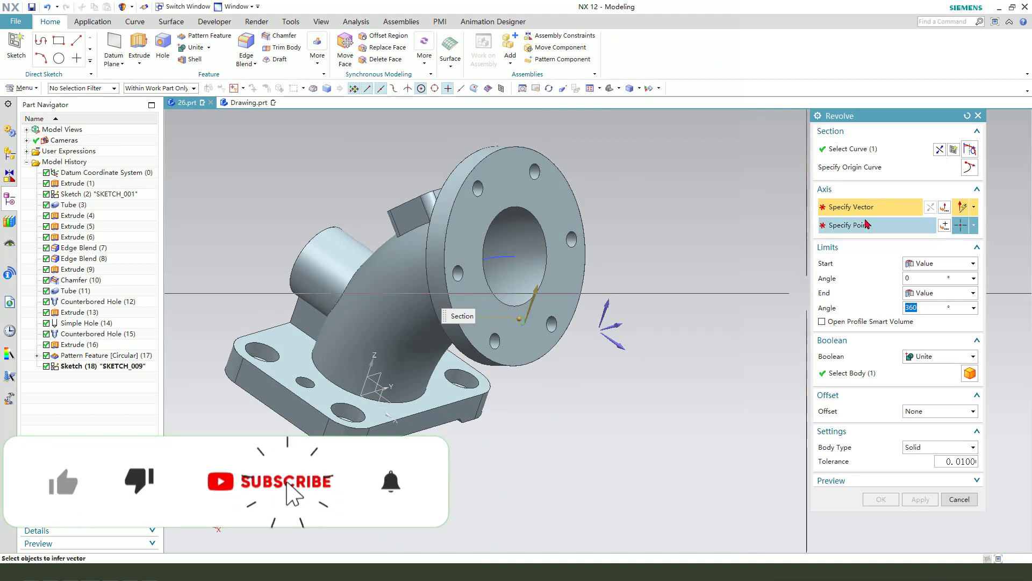
# - Revolve the circle 360° about the flange's bore axis through the bore centre, subtracting it from the body
pyautogui.click(548, 194)
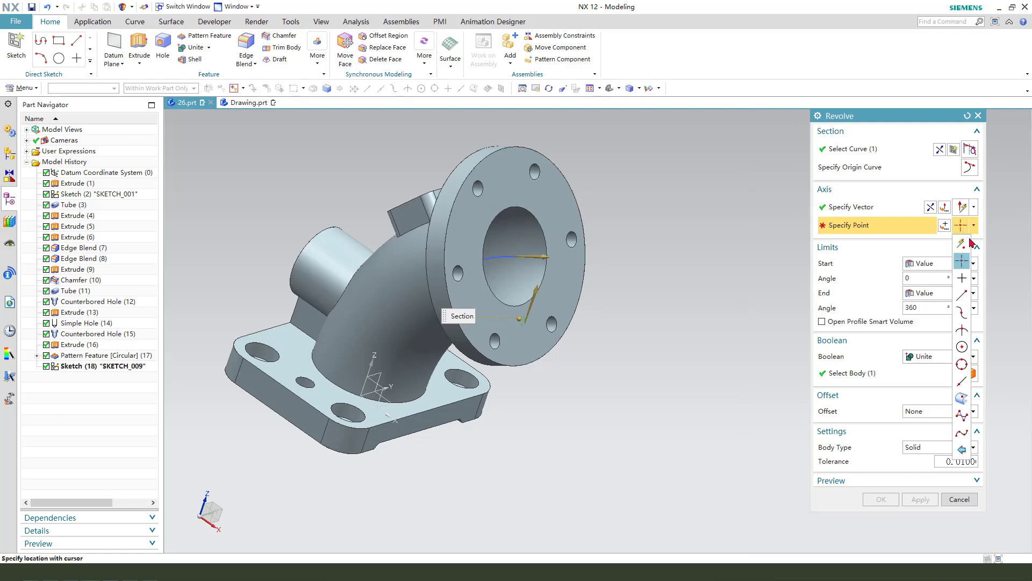
pyautogui.click(968, 243)
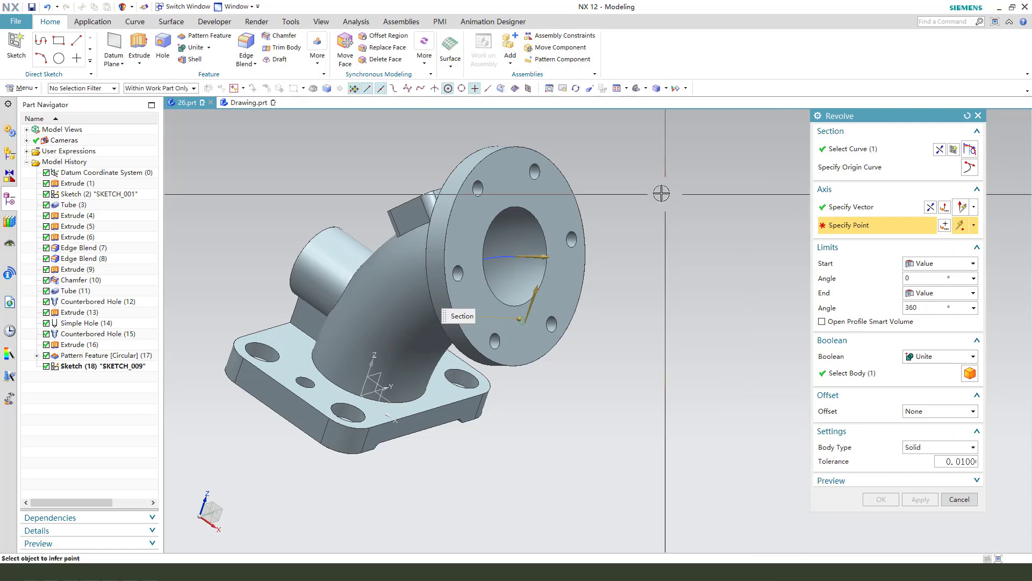
pyautogui.click(573, 193)
pyautogui.click(925, 357)
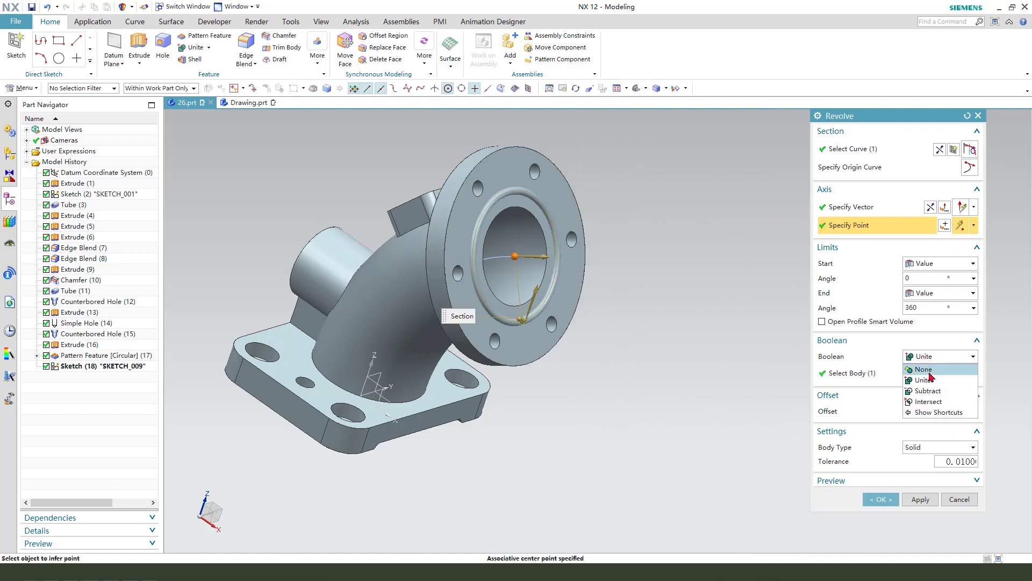
pyautogui.click(930, 394)
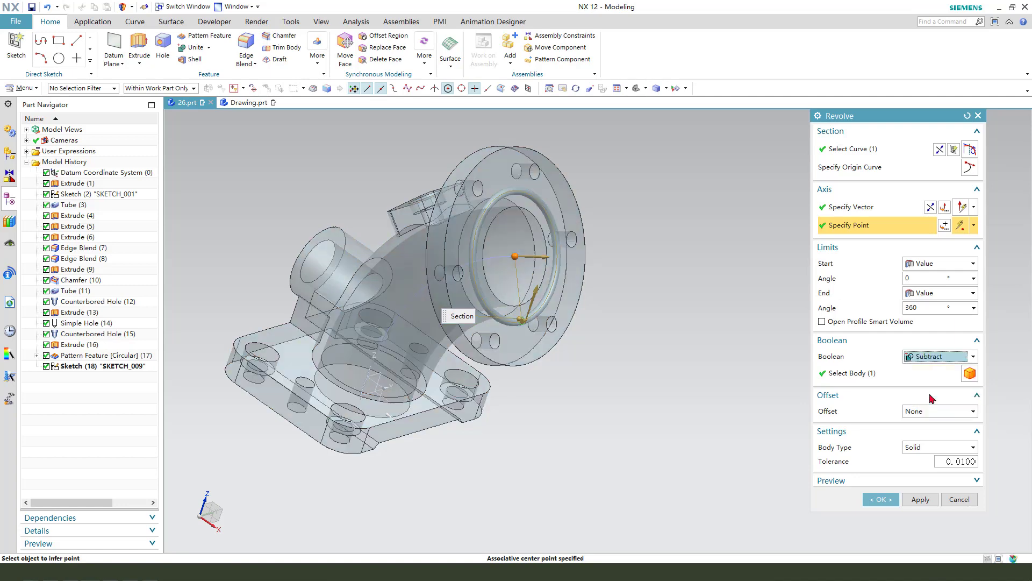
pyautogui.click(881, 499)
# - Blend the edge loop where the square boss meets the curved pipe with a 3 mm radius
pyautogui.moveTo(652, 277); pyautogui.dragTo(620, 386, button='middle')
pyautogui.scroll(2, 534, 253)
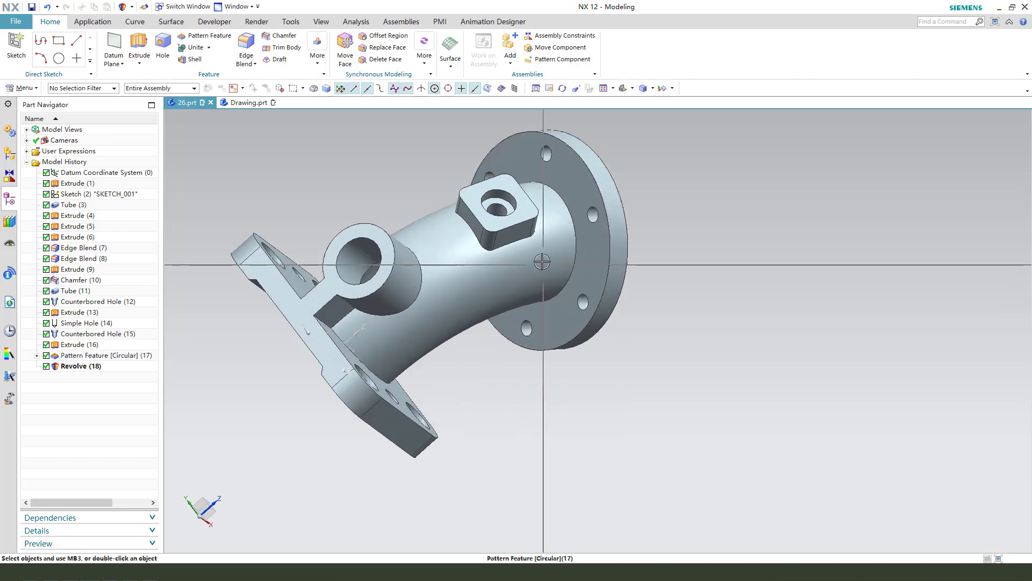
pyautogui.scroll(2, 540, 246)
pyautogui.moveTo(553, 224); pyautogui.dragTo(546, 233, button='middle')
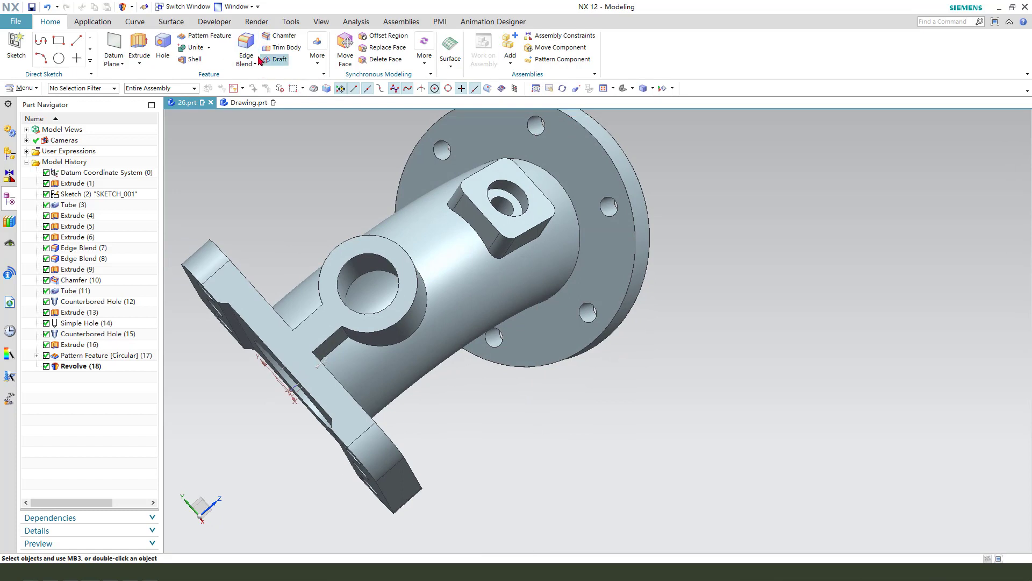
pyautogui.click(535, 230)
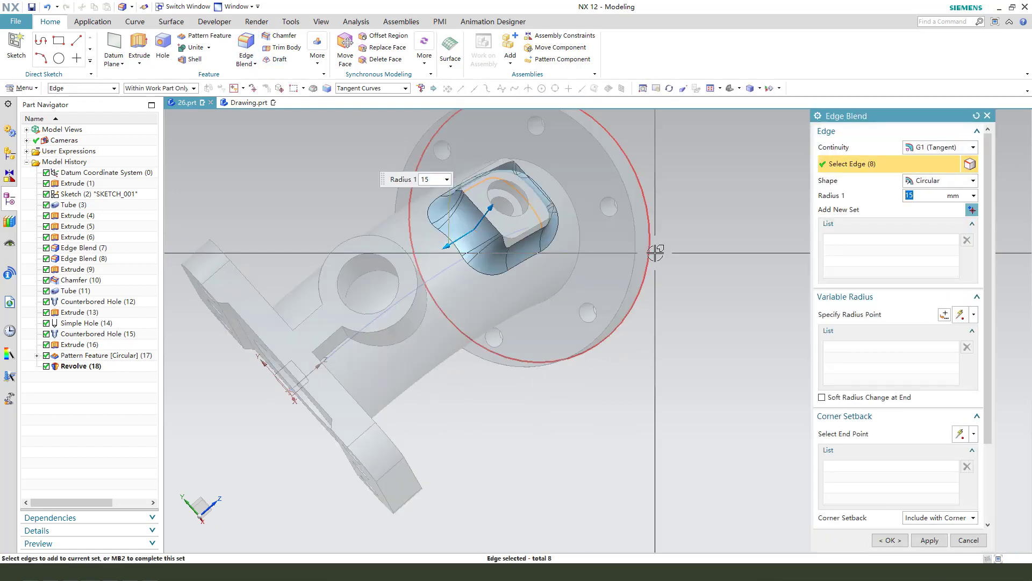
pyautogui.write('3')
pyautogui.press('Return')
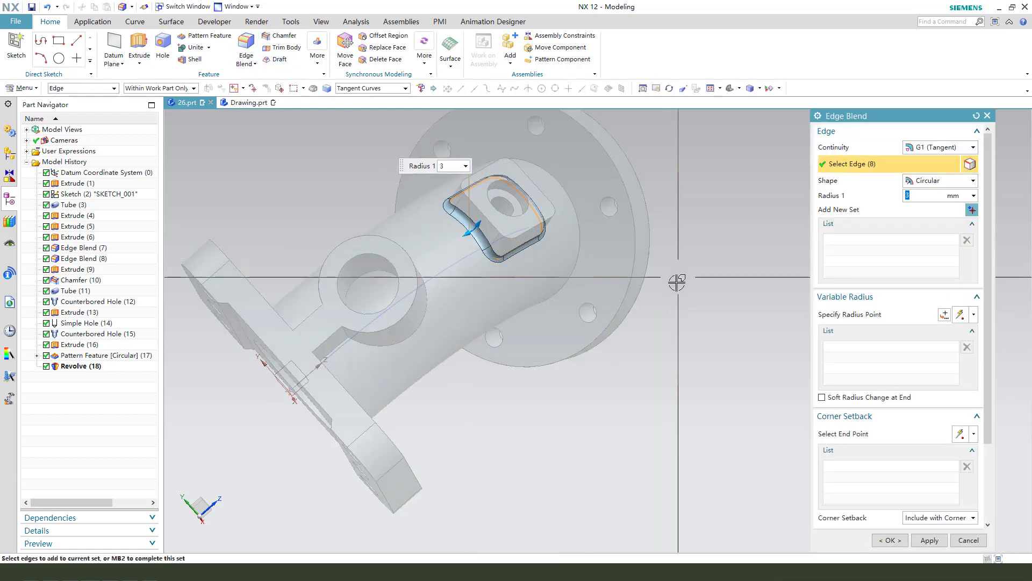
pyautogui.moveTo(627, 257); pyautogui.dragTo(640, 253, button='middle')
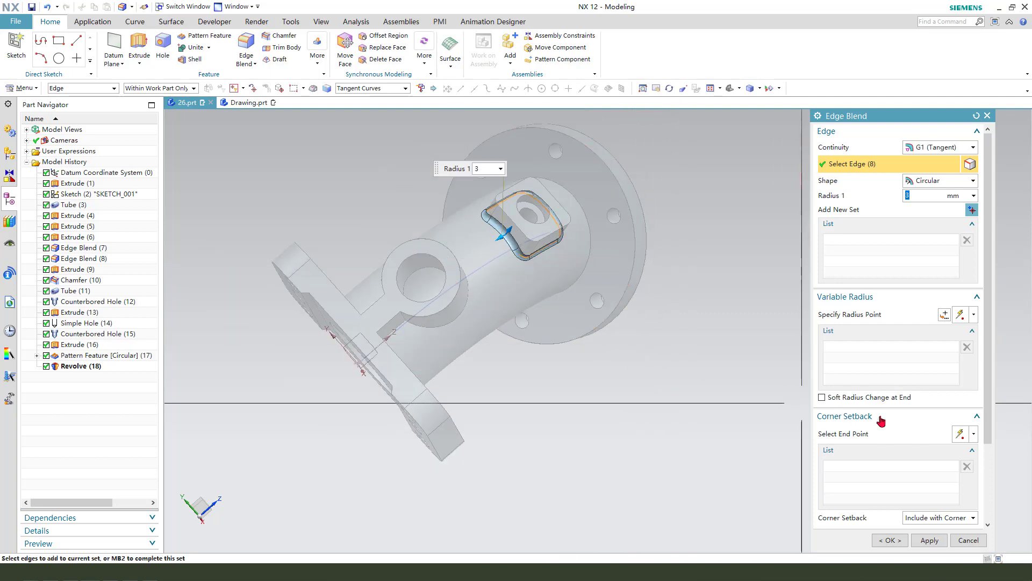
pyautogui.click(888, 541)
# - Hide the datum coordinate system and the pipe's path sketch, Sketch (2)
pyautogui.moveTo(565, 350); pyautogui.dragTo(611, 370, button='middle')
pyautogui.click(441, 350)
pyautogui.hotkey('ctrl', 'b')
# - Chamfer the bore edge on the cylindrical side boss's open end symmetrically with a 1 mm distance
pyautogui.scroll(2, 364, 212)
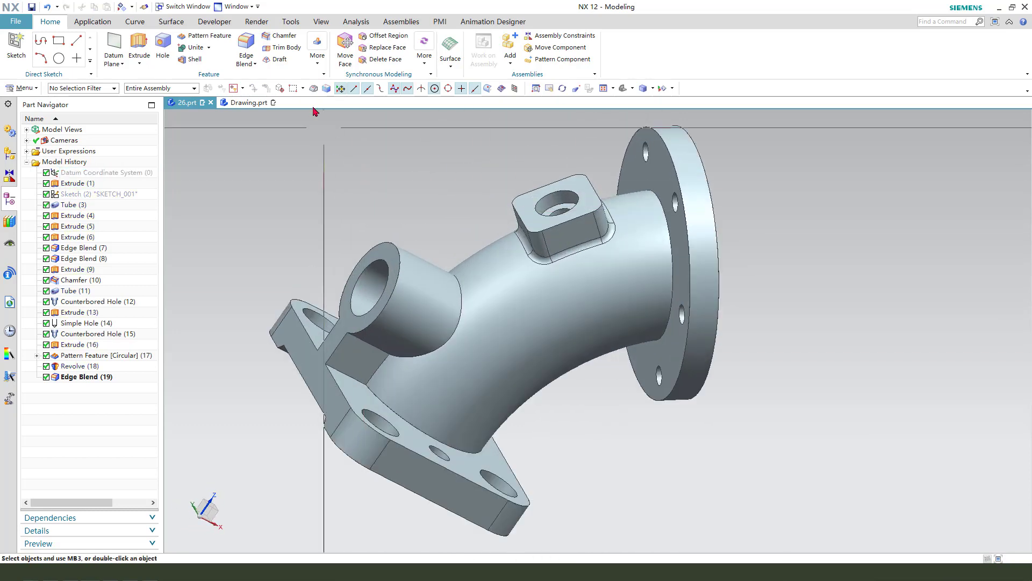
pyautogui.click(283, 36)
pyautogui.scroll(1, 371, 269)
pyautogui.click(353, 315)
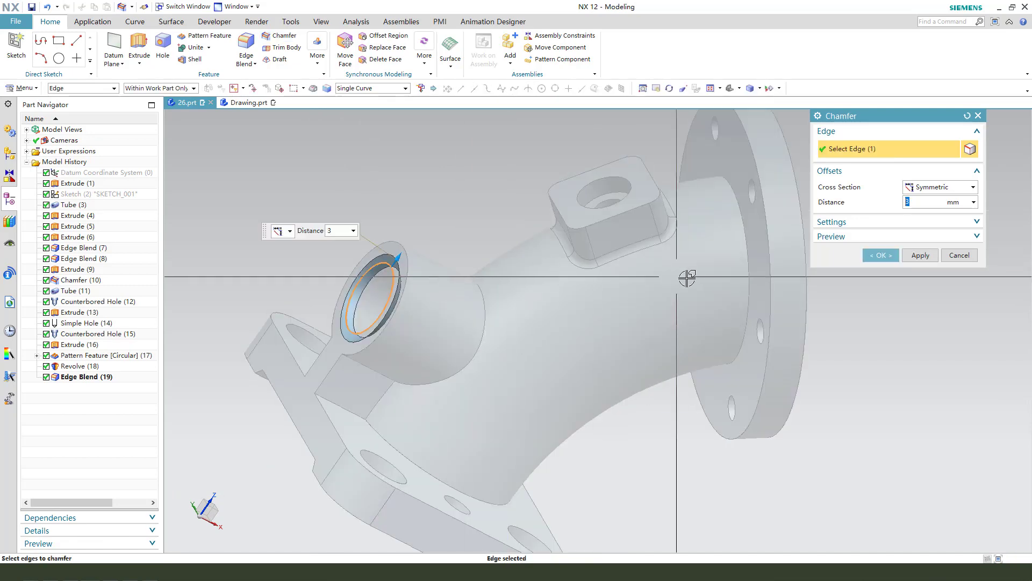
pyautogui.press('Return')
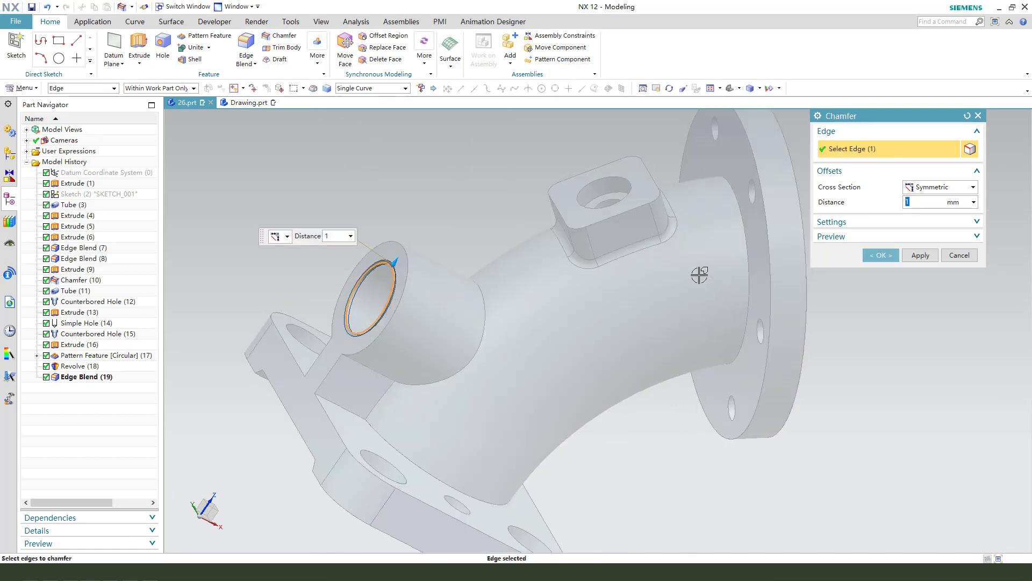
pyautogui.middleClick(496, 301)
# - Change the display color of the whole pipe body to yellow and inspect the part from several sides
pyautogui.scroll(-4, 445, 241)
pyautogui.moveTo(602, 294); pyautogui.dragTo(339, 228, button='middle')
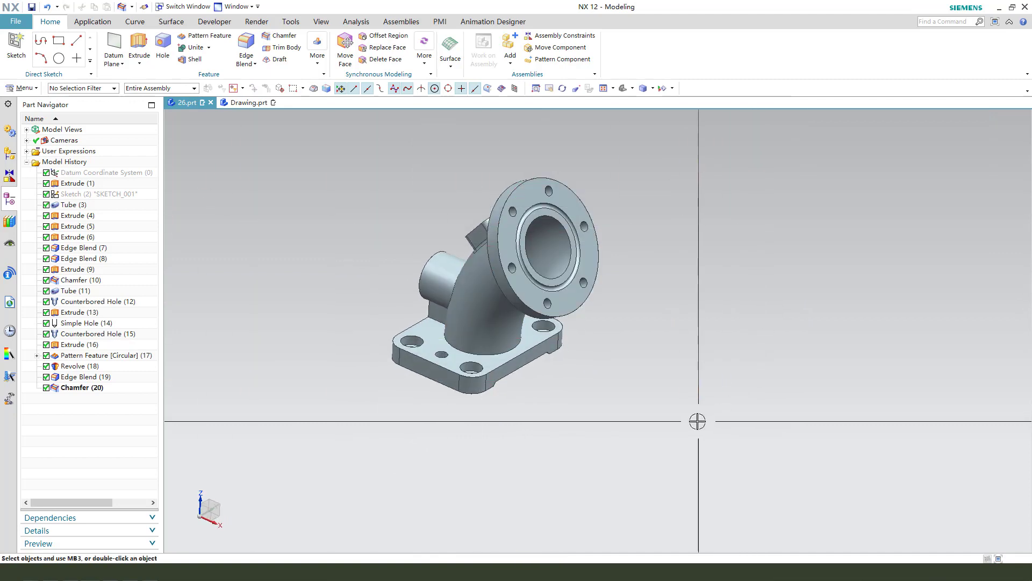
pyautogui.hotkey('ctrl', 'j')
pyautogui.click(583, 252)
pyautogui.middleClick(672, 261)
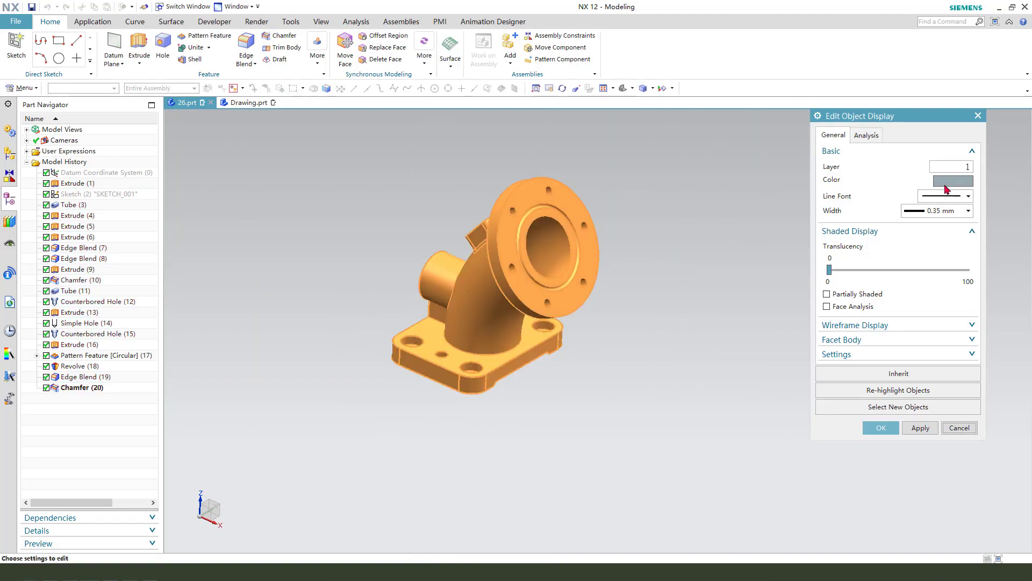
pyautogui.click(946, 186)
pyautogui.click(877, 149)
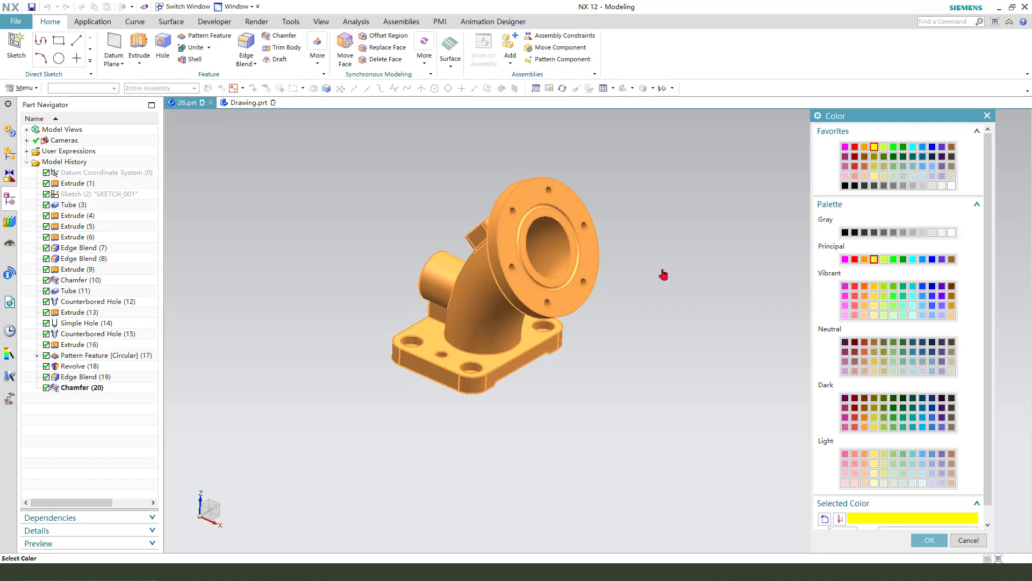
pyautogui.middleClick(660, 274)
pyautogui.moveTo(657, 272); pyautogui.dragTo(541, 322, button='middle')
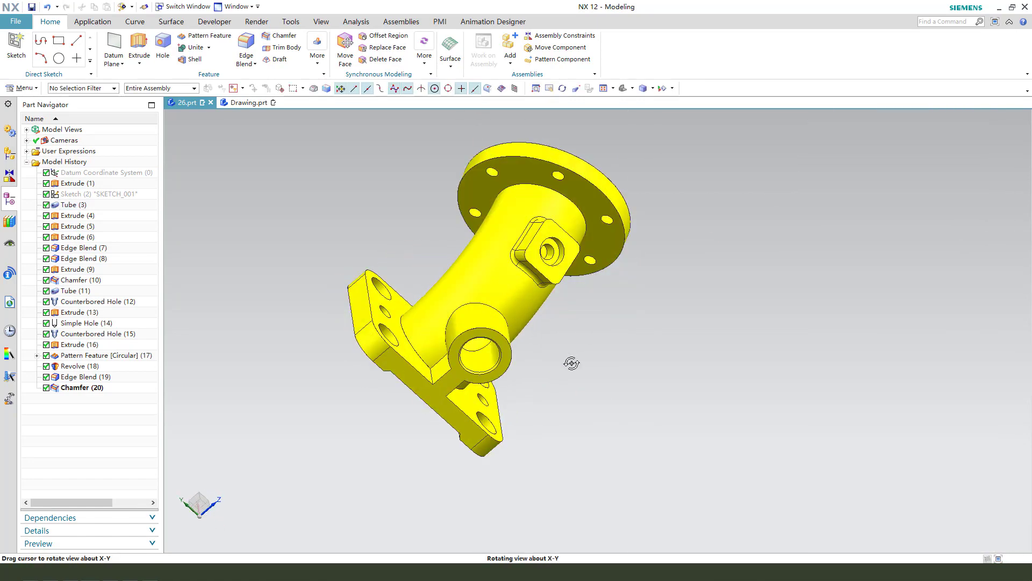
pyautogui.moveTo(571, 364); pyautogui.dragTo(467, 330, button='middle')
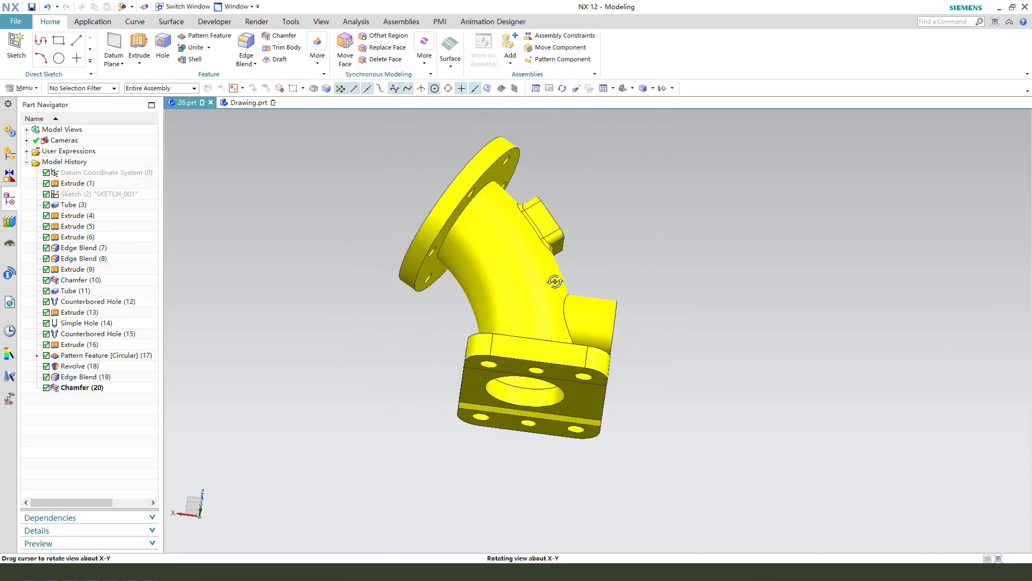